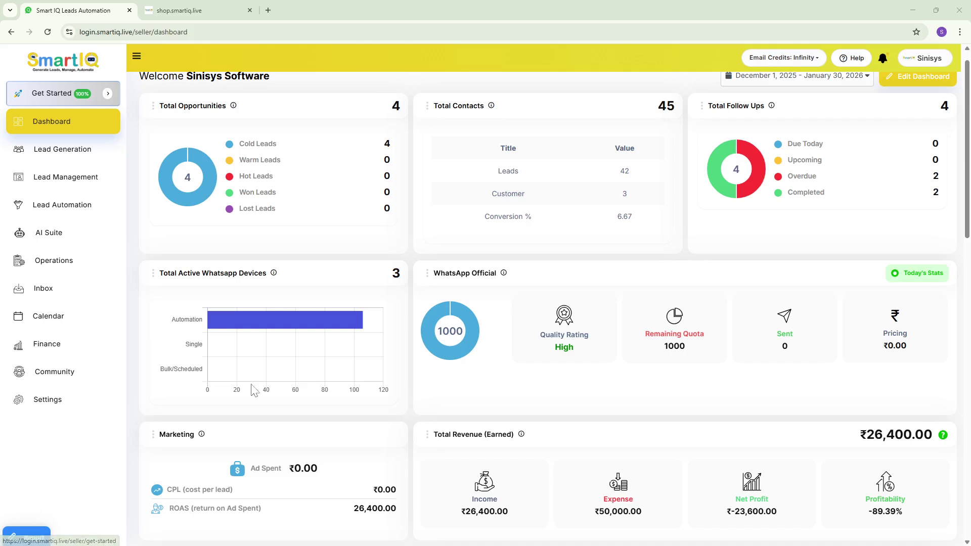
# - Open the Shop setup page under Lead Generation and look over the shop details form
pyautogui.click(38, 149)
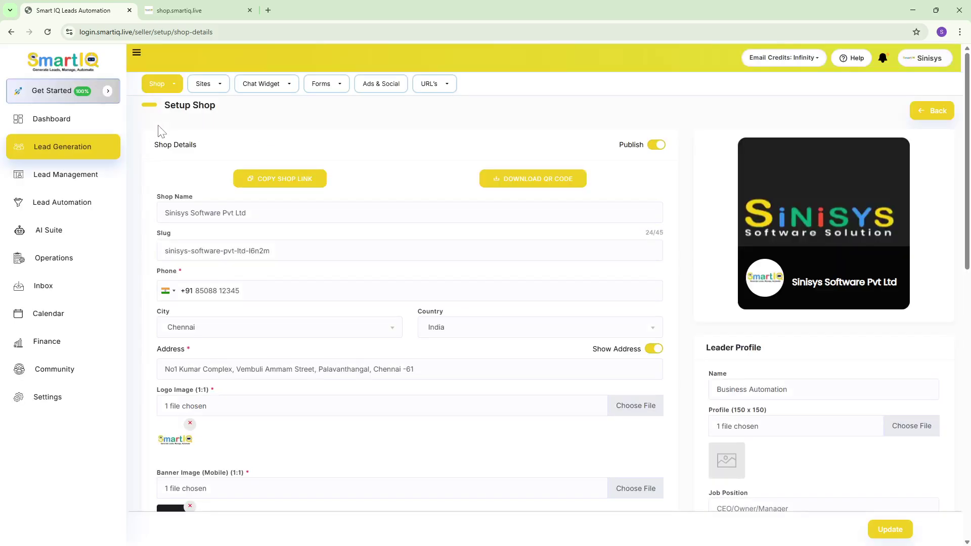
pyautogui.click(155, 87)
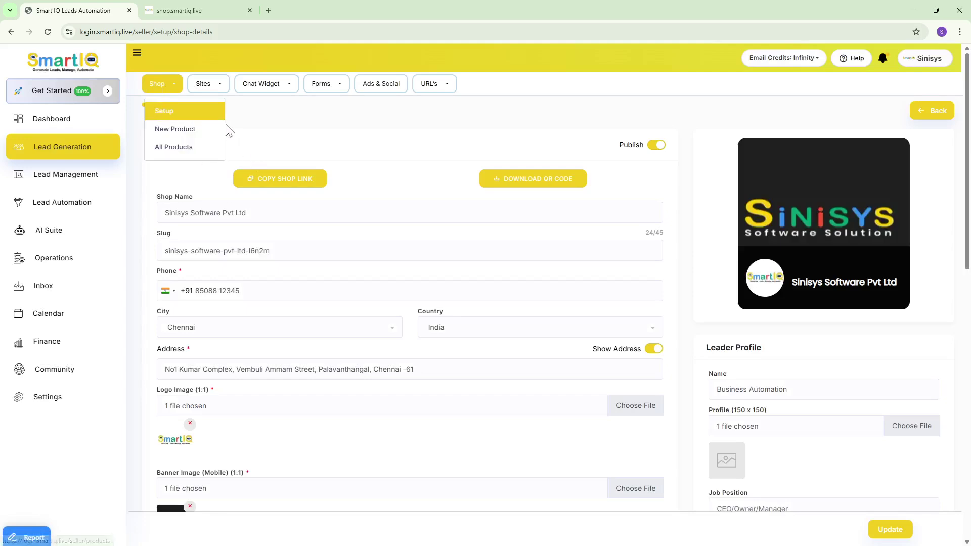
pyautogui.click(200, 113)
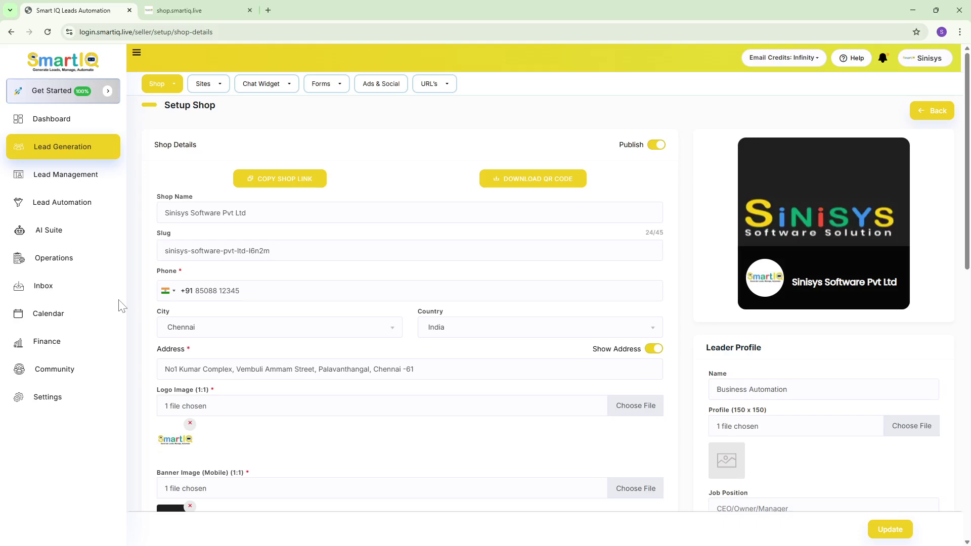
pyautogui.scroll(-4, 313, 243)
pyautogui.scroll(-10, 313, 259)
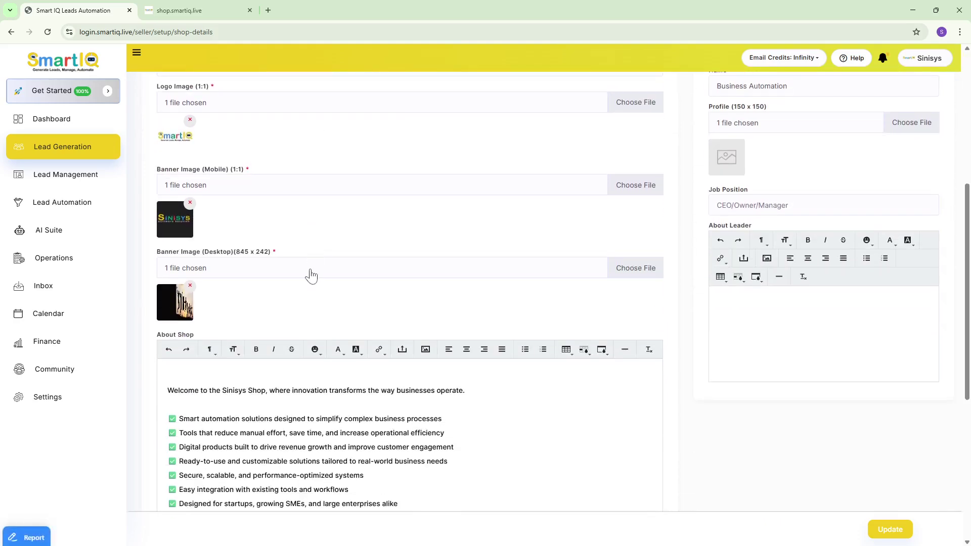
pyautogui.scroll(9, 313, 259)
pyautogui.scroll(5, 548, 283)
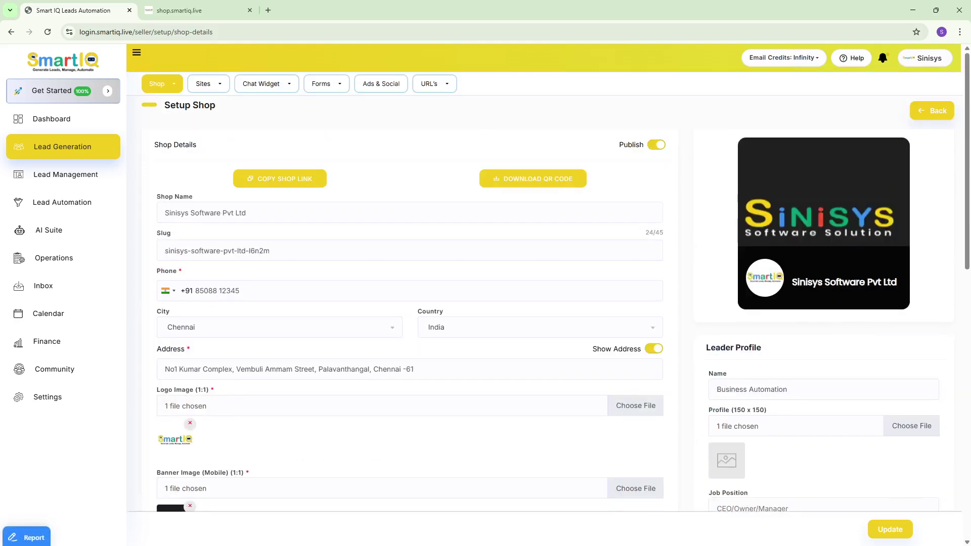
# - Copy the shop link, close the old shop tab, and open the link in a new browser tab to view the storefront
pyautogui.click(265, 177)
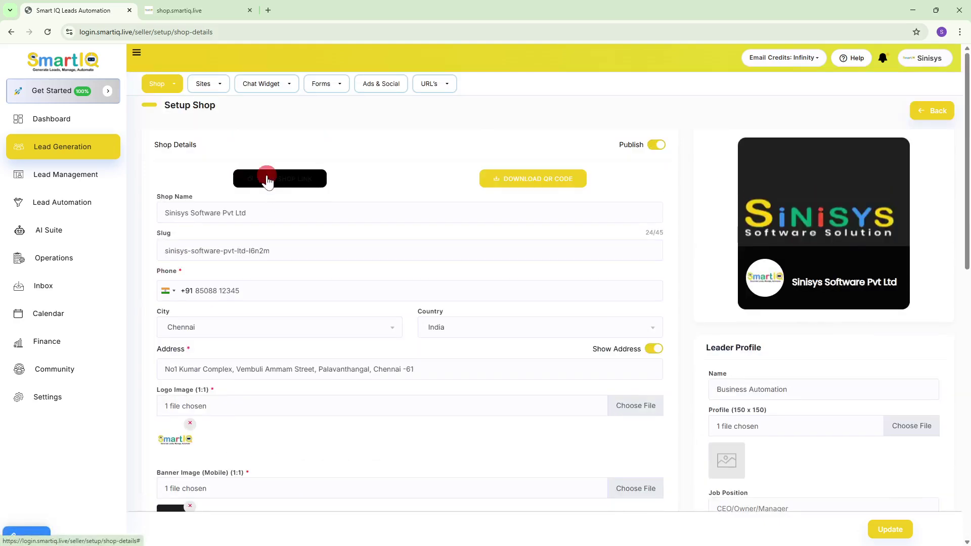
pyautogui.click(572, 96)
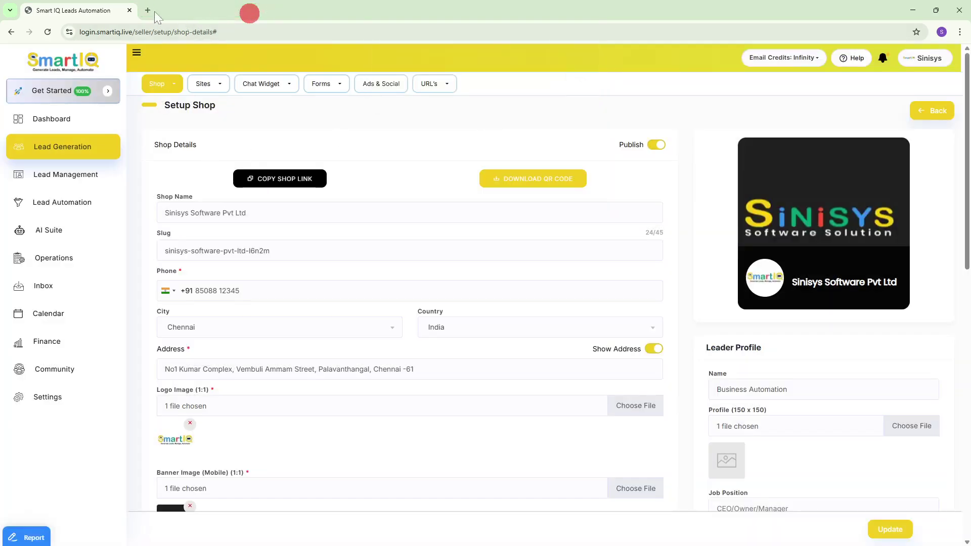
pyautogui.click(143, 10)
pyautogui.click(155, 30)
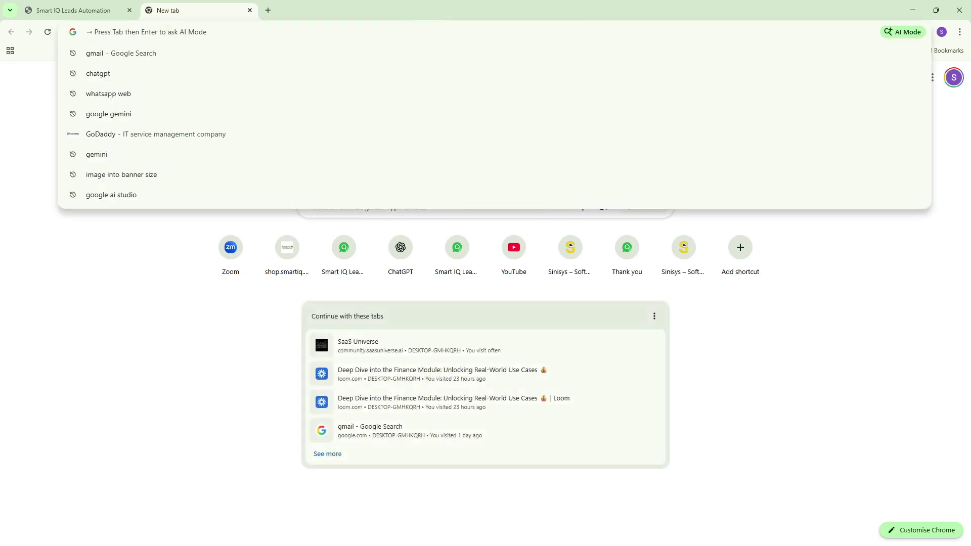
pyautogui.hotkey('ctrl', 'v')
pyautogui.press('Return')
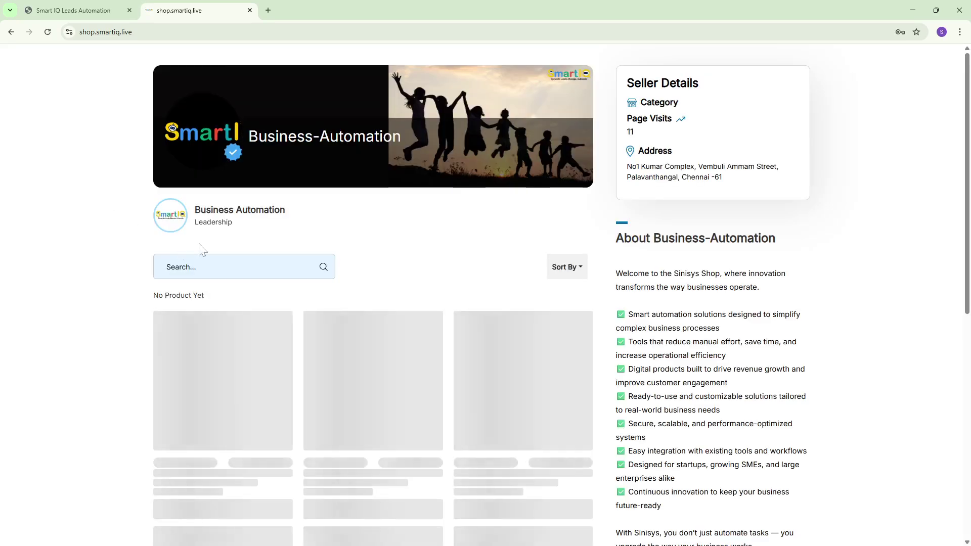
pyautogui.scroll(-6, 494, 242)
pyautogui.scroll(3, 454, 231)
pyautogui.scroll(3, 454, 231)
# - Return to the shop setup page, download the shop's QR code, and view the downloaded image before closing it
pyautogui.click(75, 10)
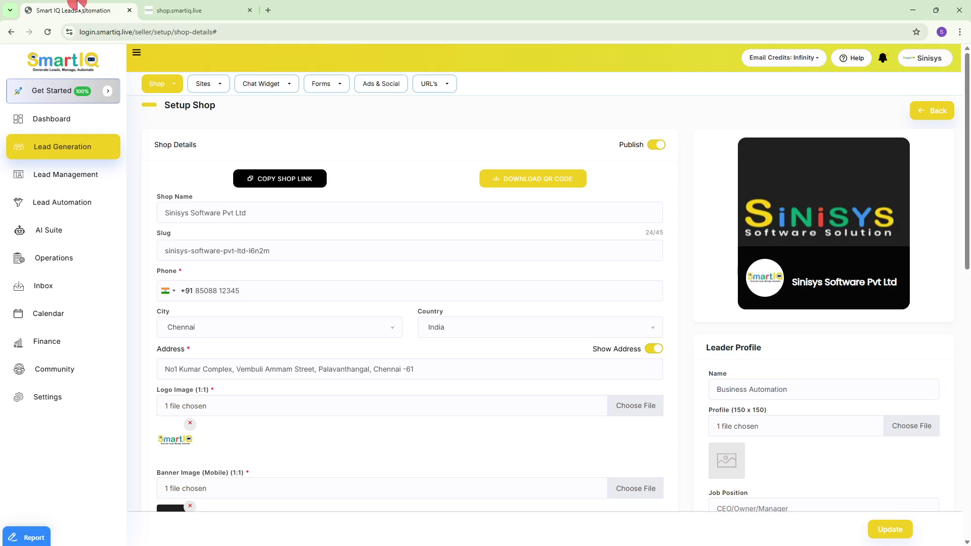
pyautogui.click(235, 183)
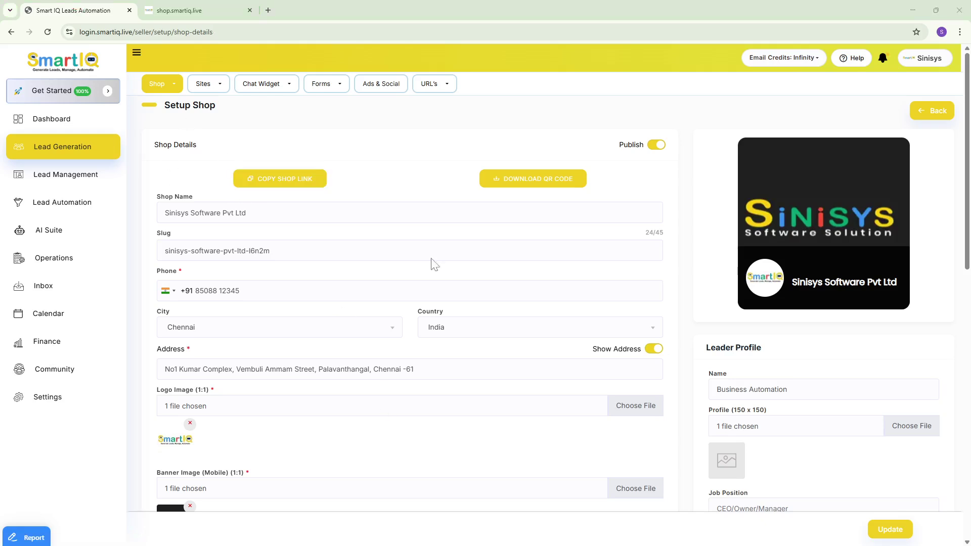
pyautogui.click(537, 186)
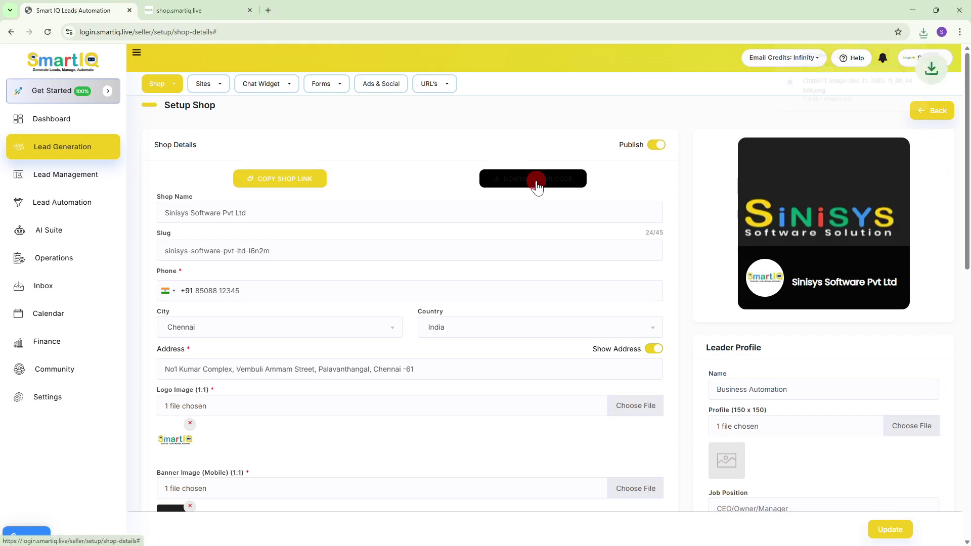
pyautogui.click(830, 59)
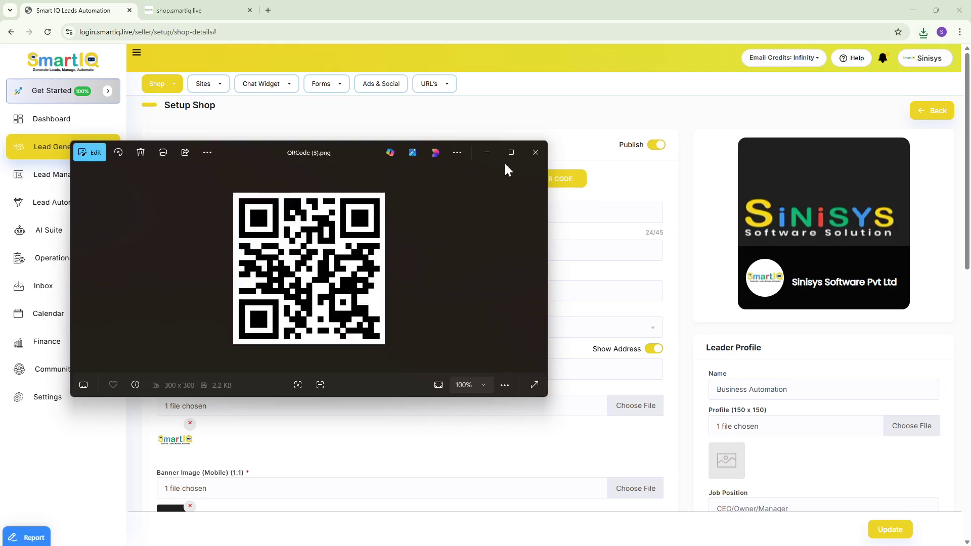
pyautogui.click(535, 152)
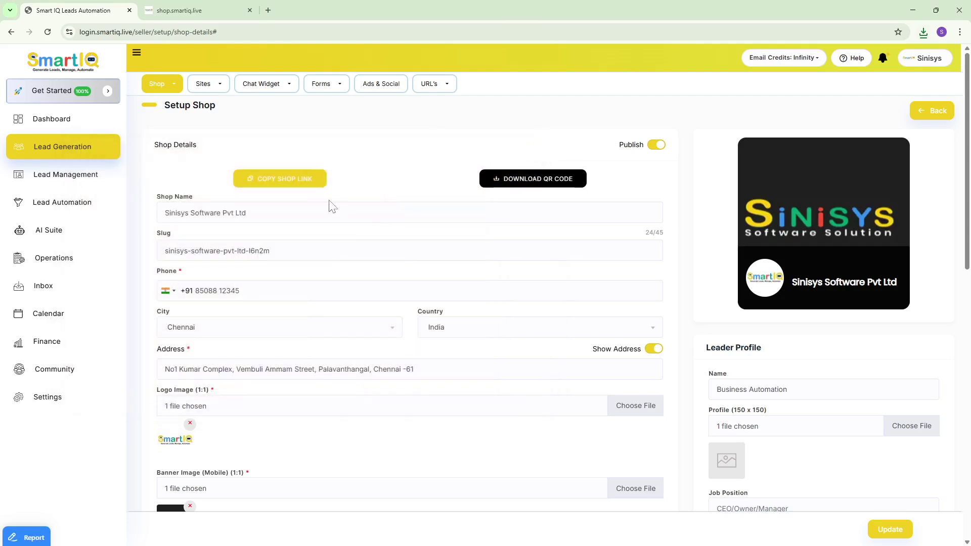
# - Examine the public storefront's seller details, product listings and their action buttons
pyautogui.scroll(-3, 371, 307)
pyautogui.scroll(3, 349, 270)
pyautogui.click(187, 9)
pyautogui.scroll(-4, 286, 211)
pyautogui.scroll(4, 286, 210)
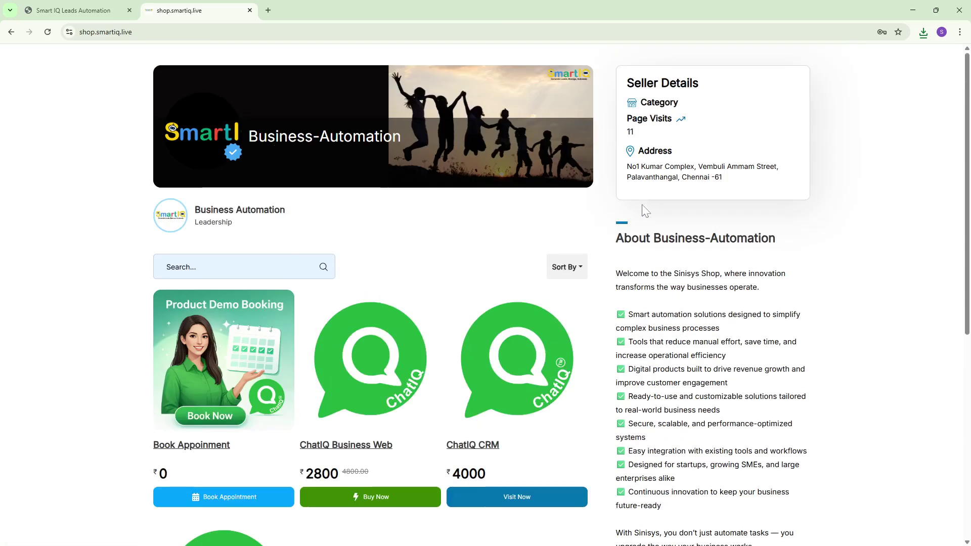
pyautogui.scroll(-4, 377, 369)
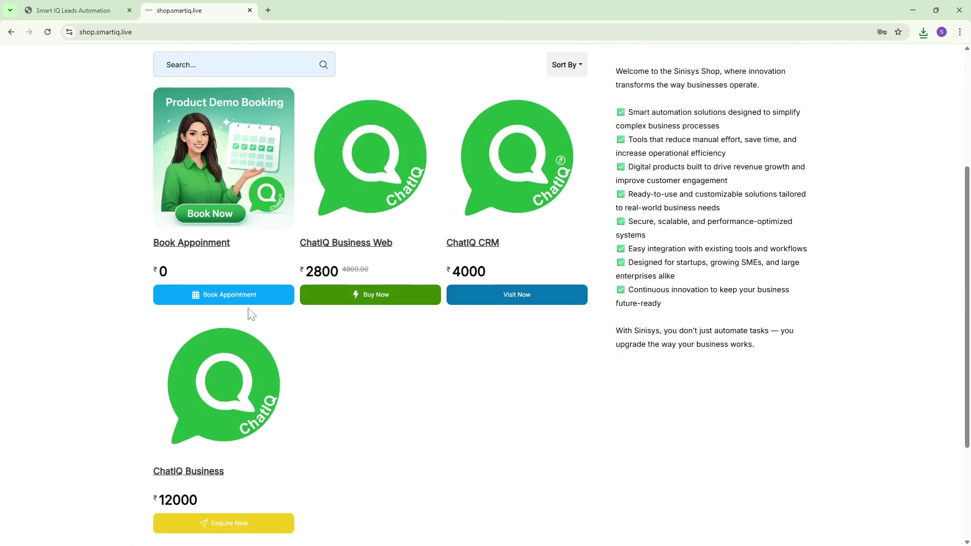
pyautogui.scroll(-2, 249, 312)
pyautogui.scroll(3, 248, 307)
pyautogui.scroll(-2, 227, 257)
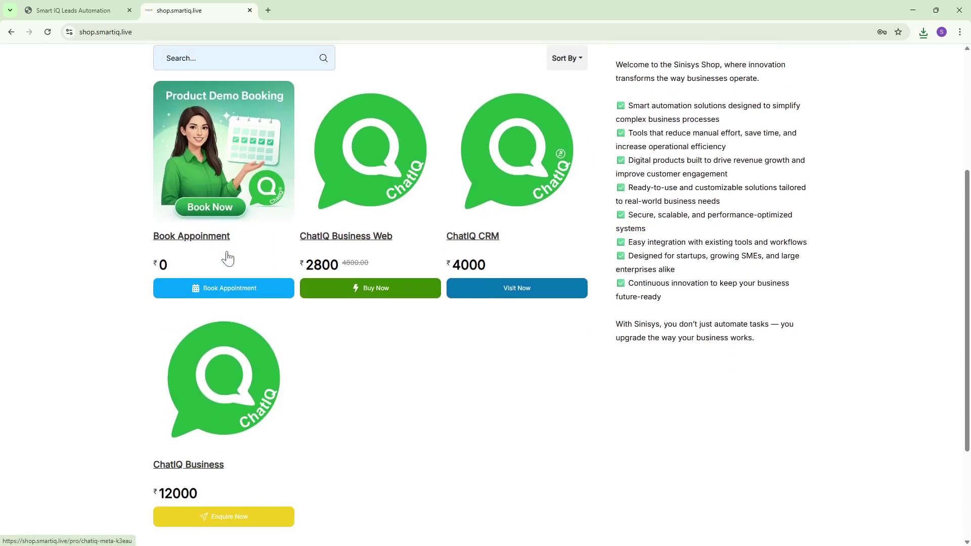
# - Open the appointment booking calendar for the Book Appoinment product and select Friday, January 2, 2026
pyautogui.click(239, 288)
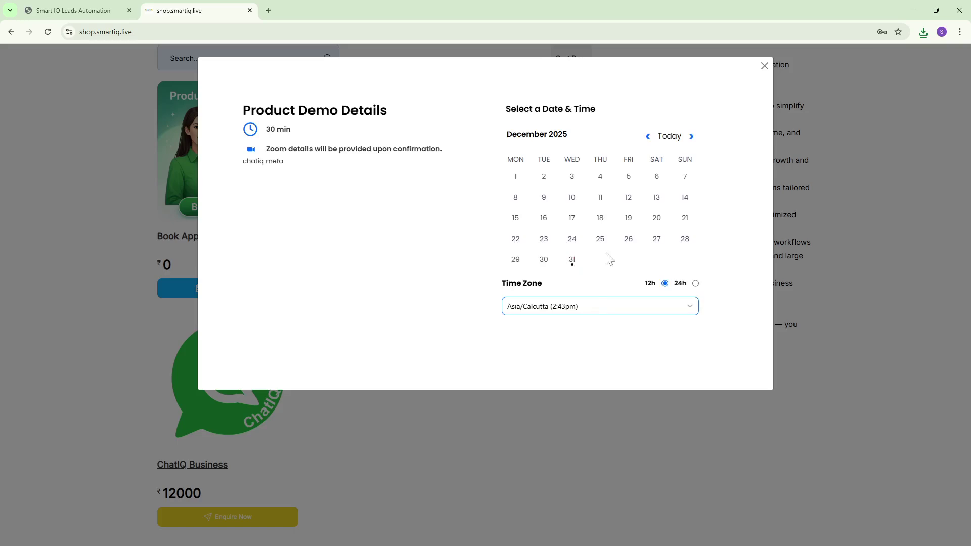
pyautogui.click(691, 136)
pyautogui.click(559, 212)
pyautogui.click(575, 253)
pyautogui.click(571, 260)
pyautogui.click(573, 262)
pyautogui.click(683, 219)
pyautogui.click(657, 178)
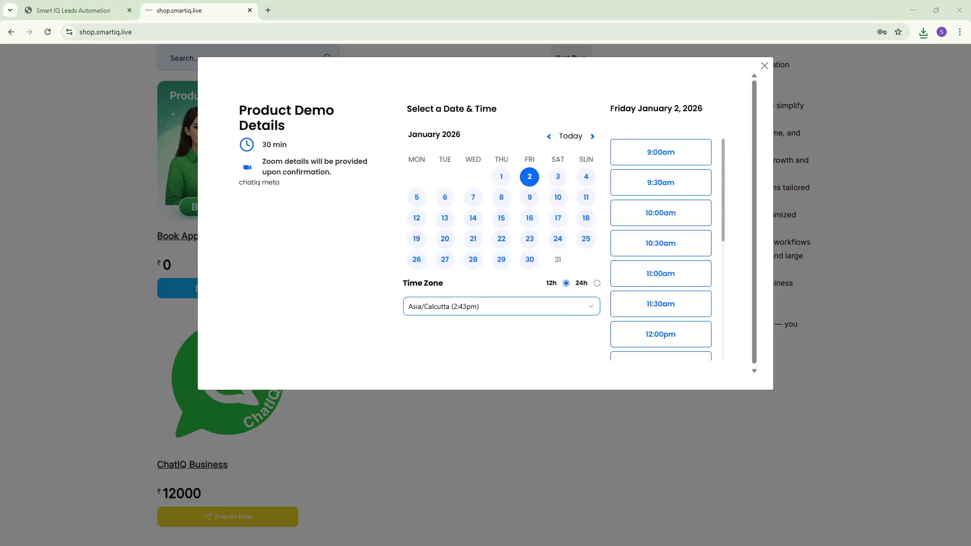
# - Choose the 9:30am slot and schedule the event with the attendee's name and email filled in
pyautogui.click(666, 186)
pyautogui.click(667, 188)
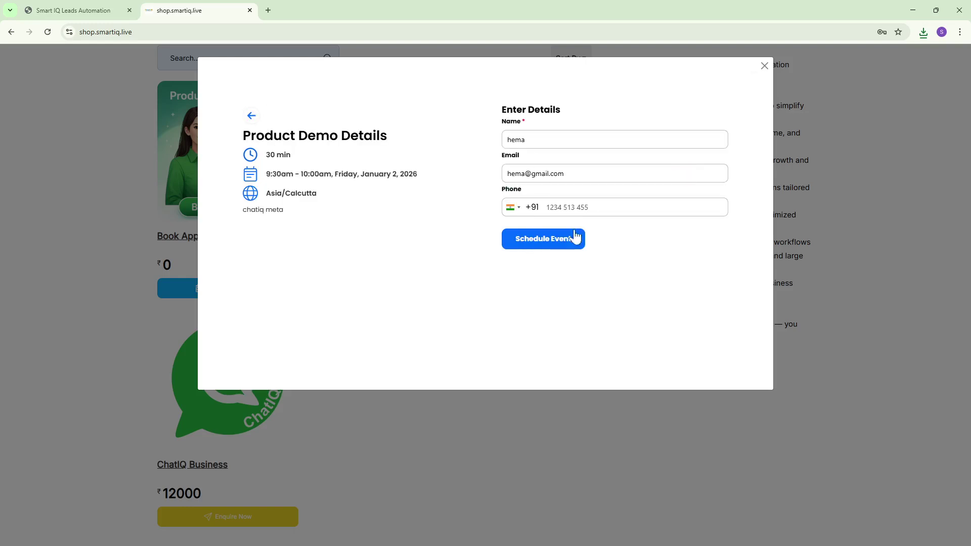
pyautogui.click(547, 247)
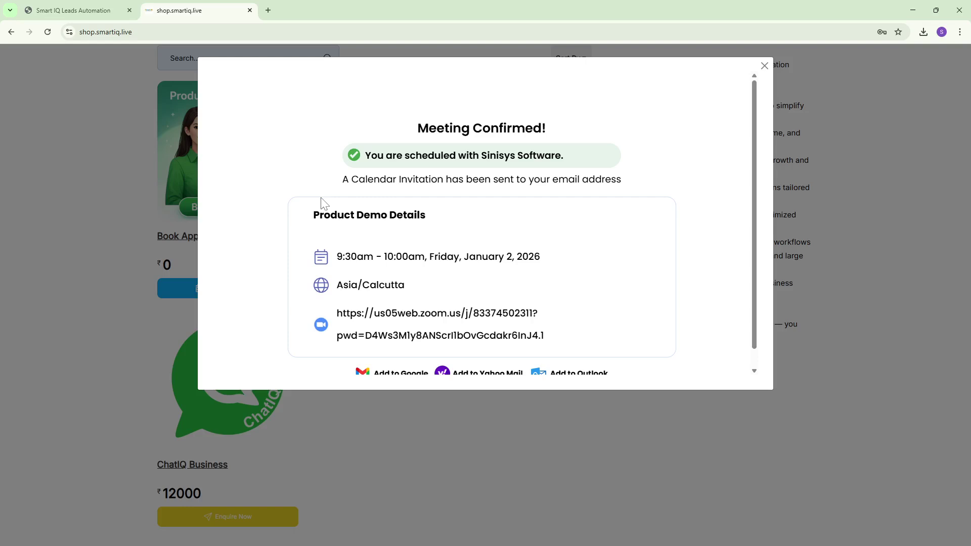
# - Review the confirmed meeting's time, video link and calendar options, and close the booking dialog
pyautogui.scroll(-1, 527, 204)
pyautogui.scroll(1, 527, 204)
pyautogui.scroll(-1, 482, 228)
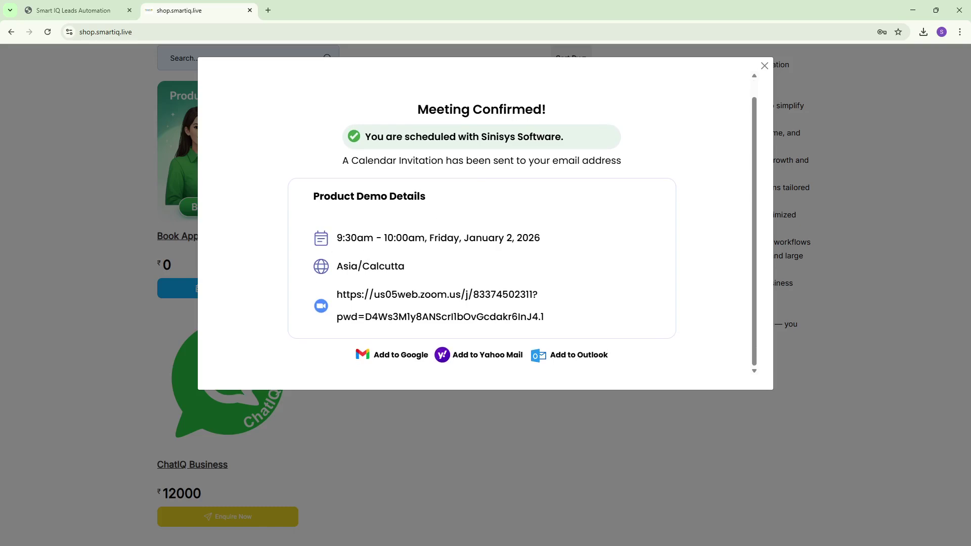
pyautogui.moveTo(335, 290); pyautogui.dragTo(597, 262)
pyautogui.scroll(1, 570, 258)
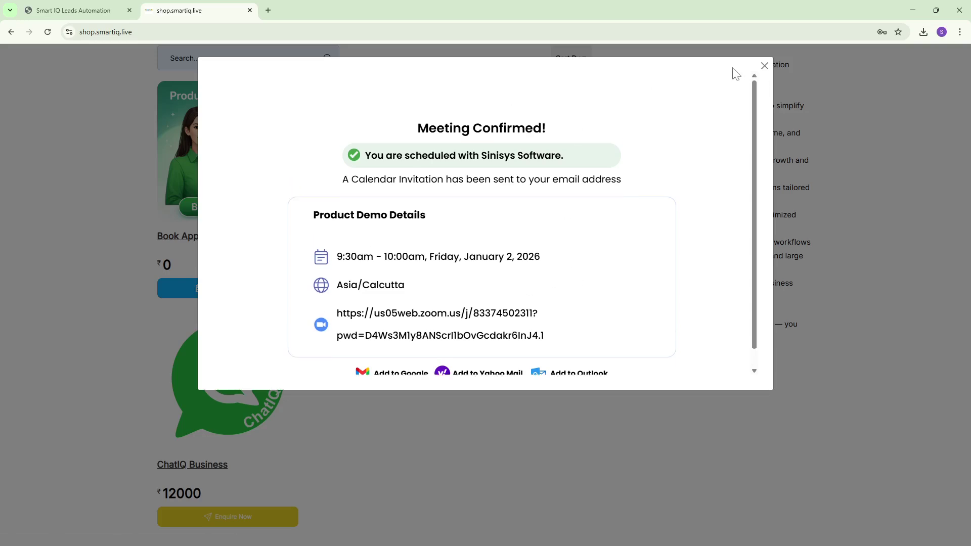
pyautogui.click(764, 66)
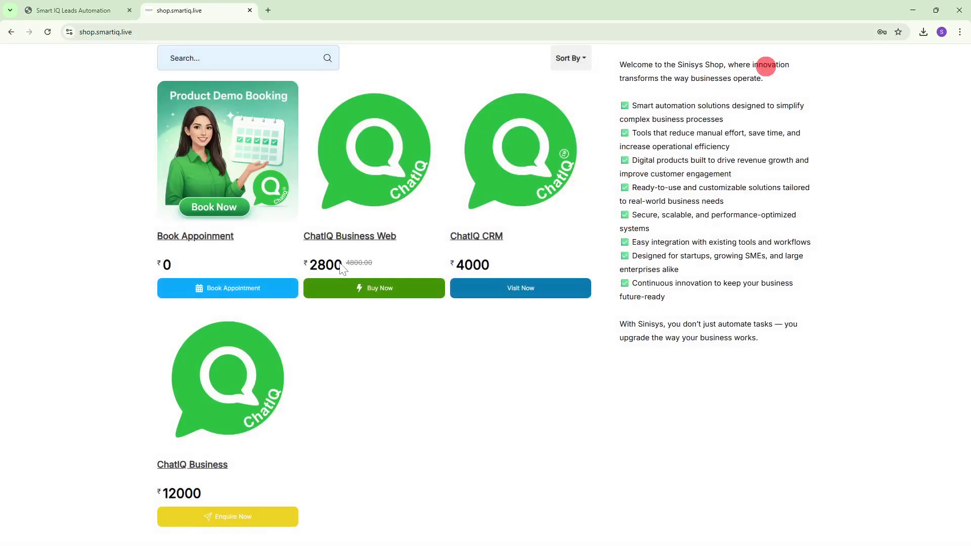
# - Open the Buy Now payment page for ChatIQ Business Web, check its payment form, and return to the shop
pyautogui.click(368, 295)
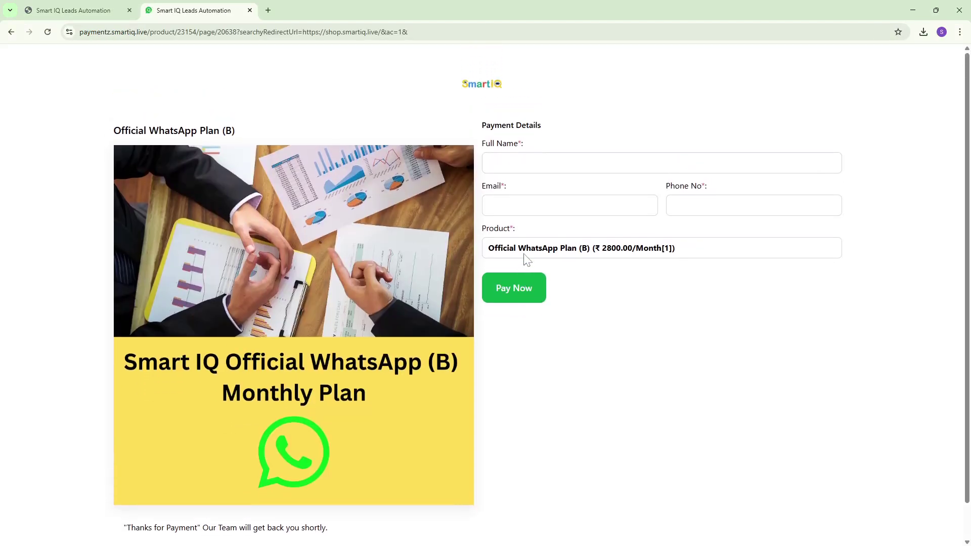
pyautogui.click(557, 245)
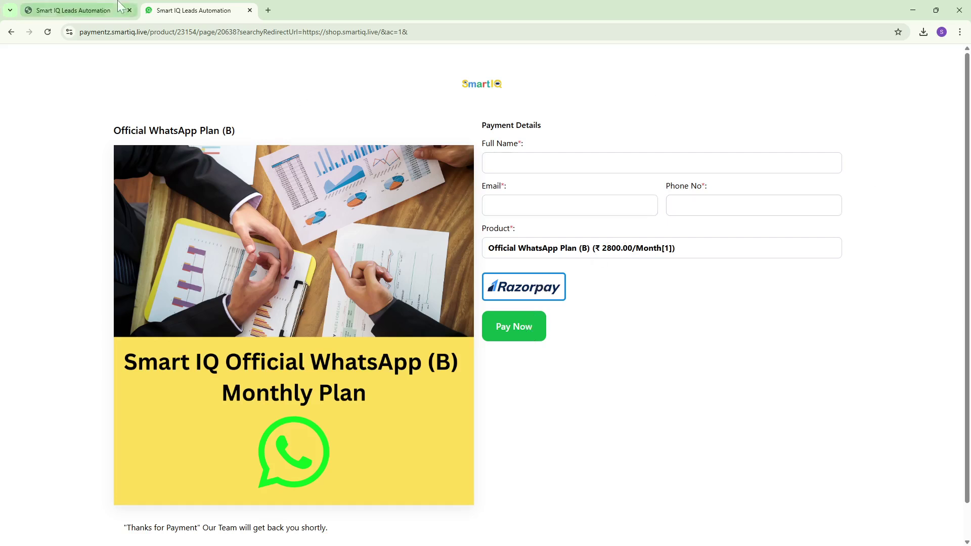
pyautogui.click(11, 31)
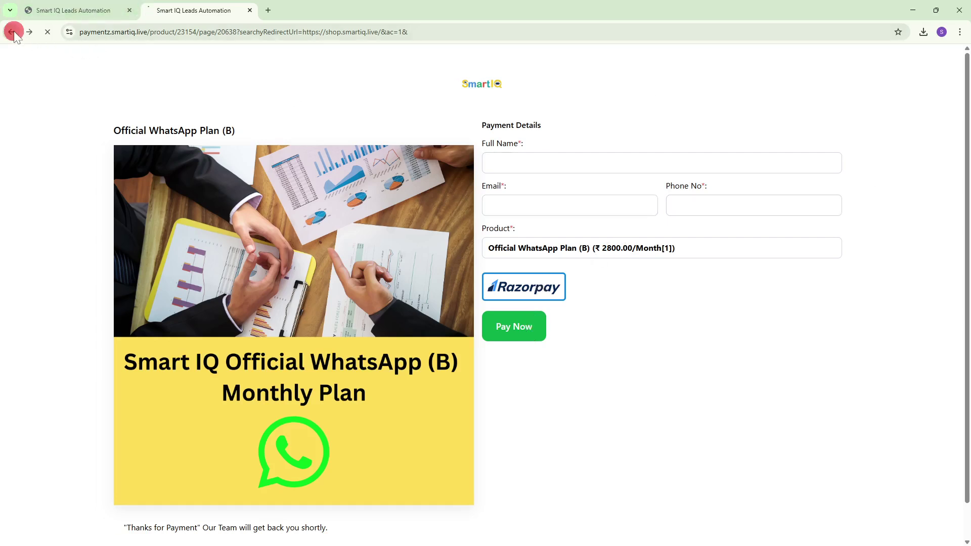
# - Follow the ChatIQ CRM product's Visit Now link, look through the ChatIQ home page, and return to the shop
pyautogui.scroll(-5, 455, 271)
pyautogui.scroll(1, 500, 319)
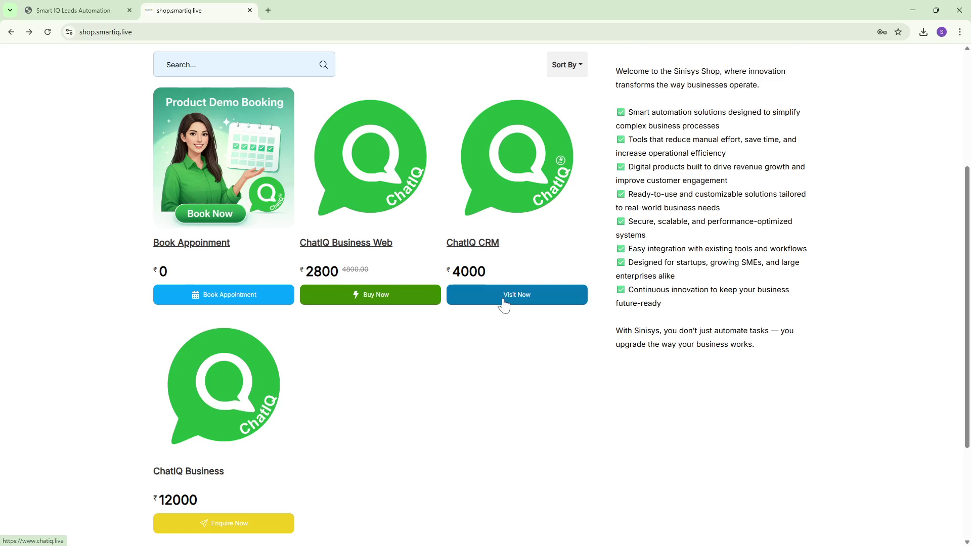
pyautogui.click(504, 302)
pyautogui.scroll(-10, 374, 231)
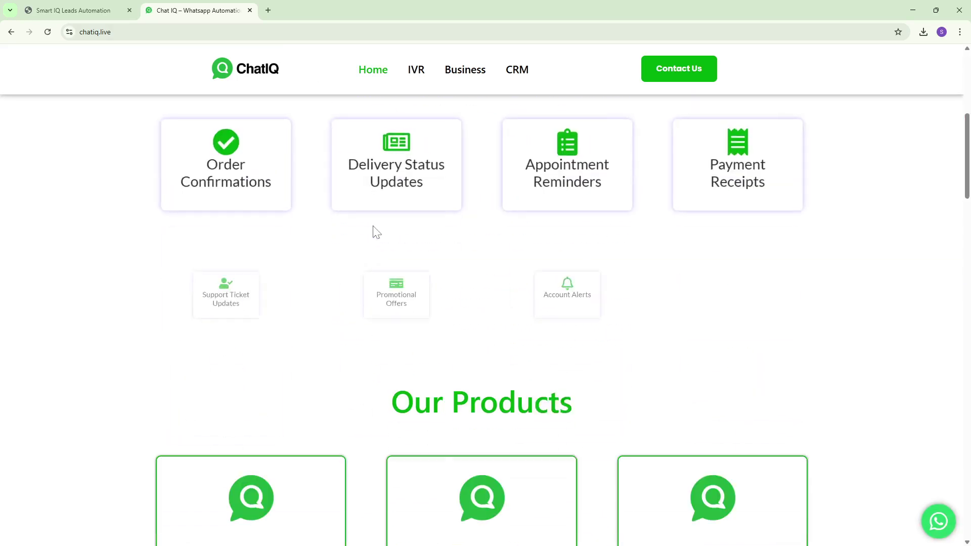
pyautogui.scroll(10, 375, 231)
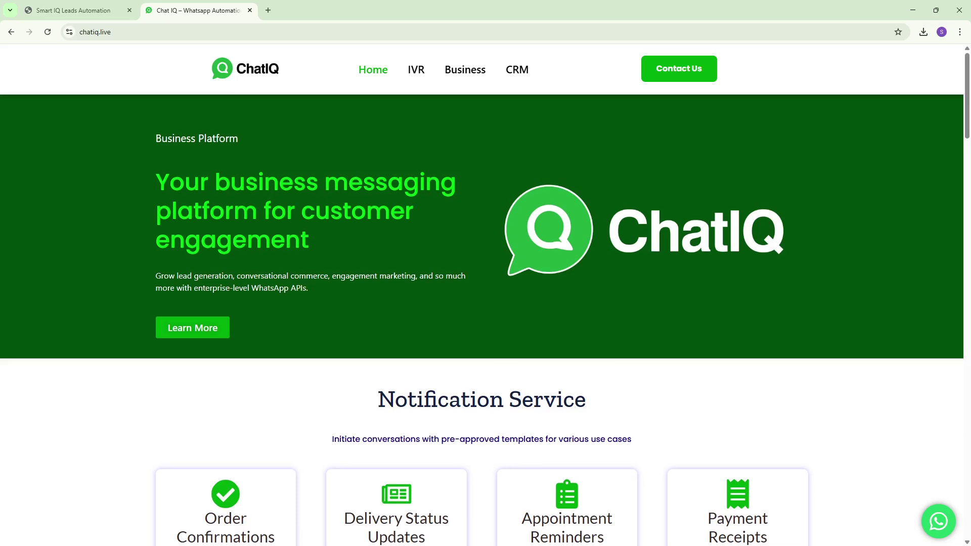
pyautogui.scroll(-6, 441, 229)
pyautogui.scroll(1, 445, 234)
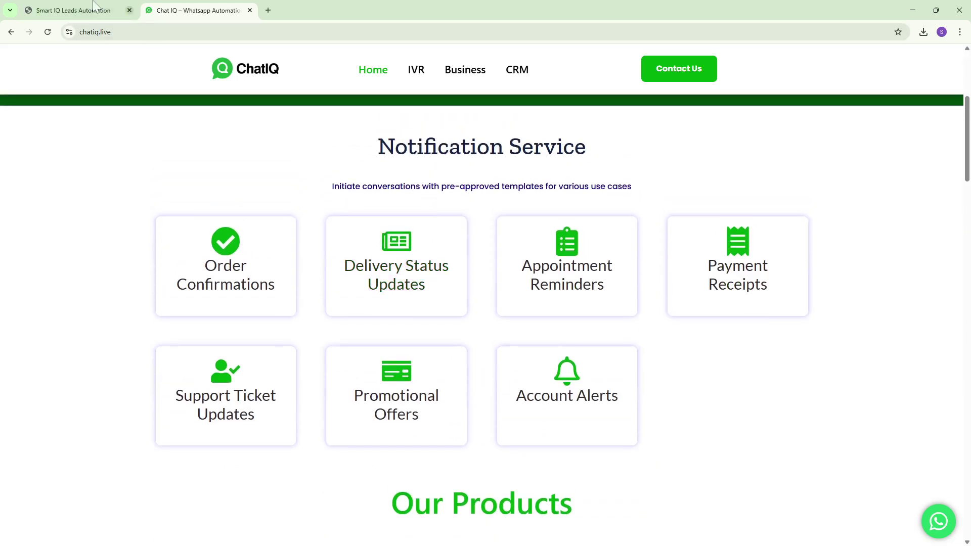
pyautogui.click(11, 32)
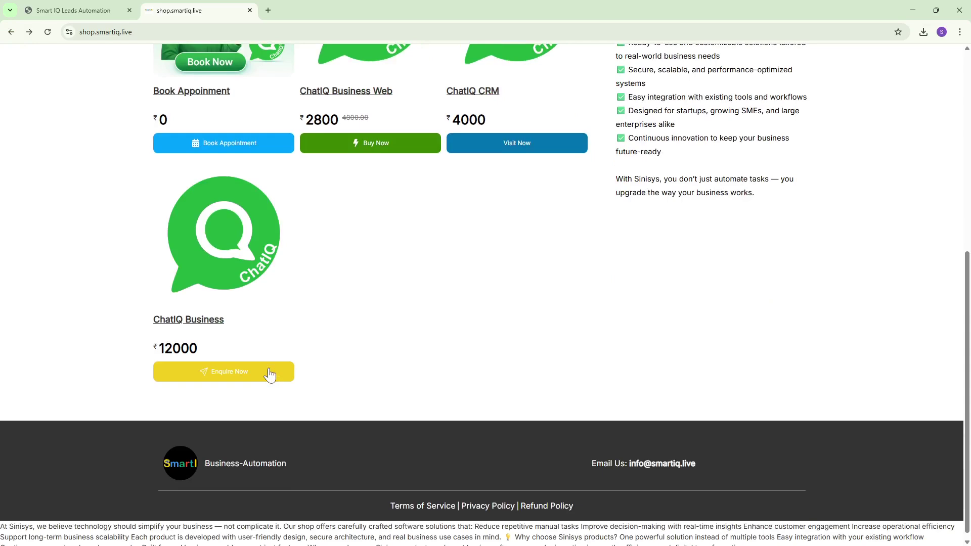
# - Open the ChatIQ Business enquiry form, check its name, email and phone fields, and close it without submitting
pyautogui.click(269, 374)
pyautogui.click(450, 102)
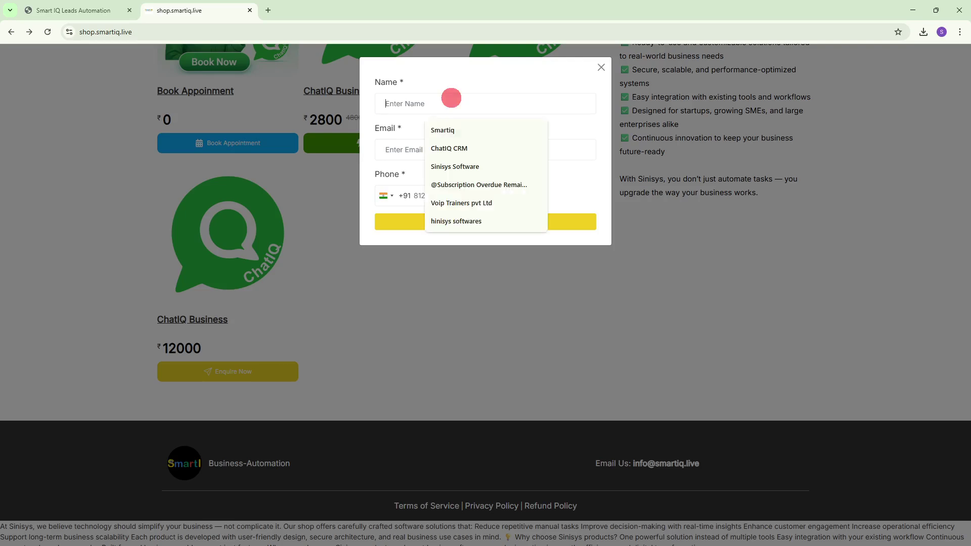
pyautogui.click(405, 148)
pyautogui.click(405, 196)
pyautogui.click(573, 266)
pyautogui.click(272, 371)
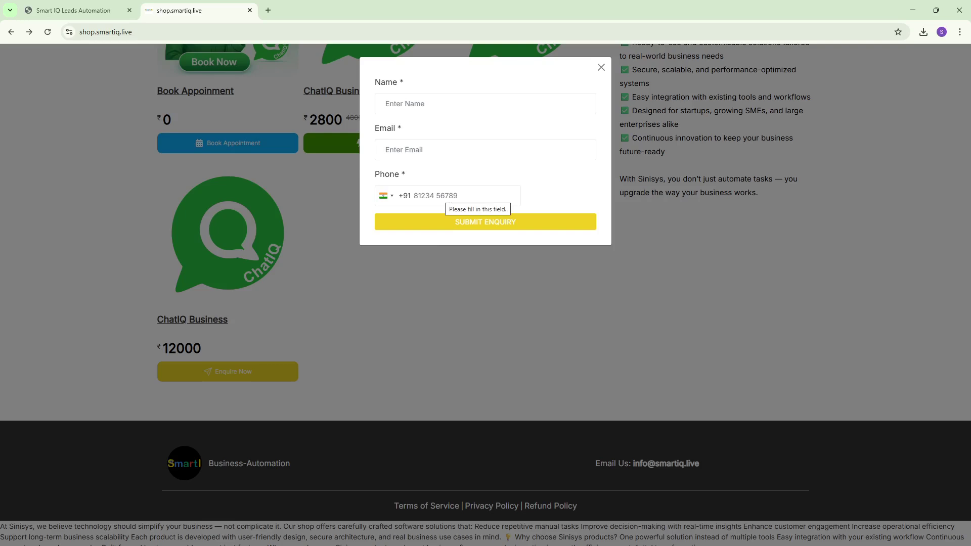
pyautogui.click(601, 67)
pyautogui.scroll(6, 411, 288)
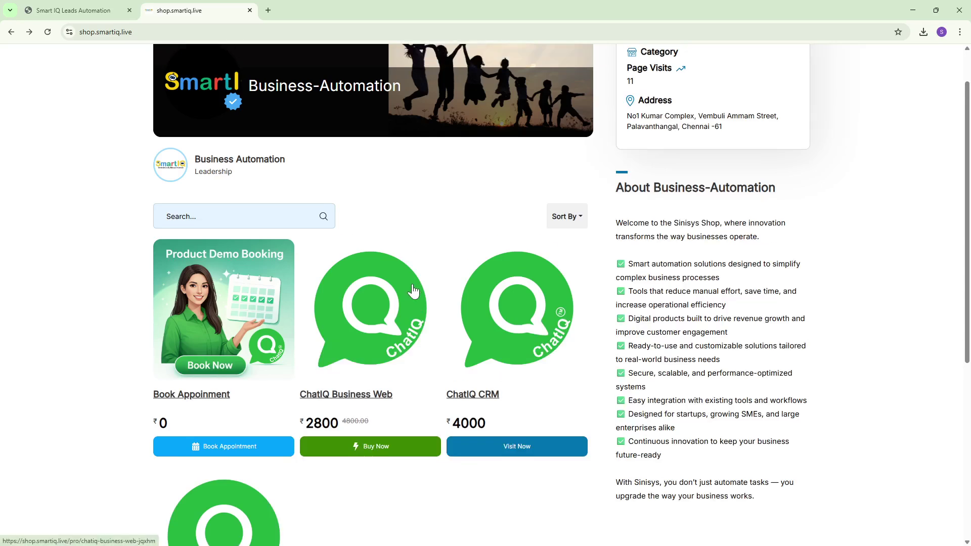
# - Close the storefront tab and review the completed shop details and About Shop text on the Setup Shop page
pyautogui.scroll(1, 354, 258)
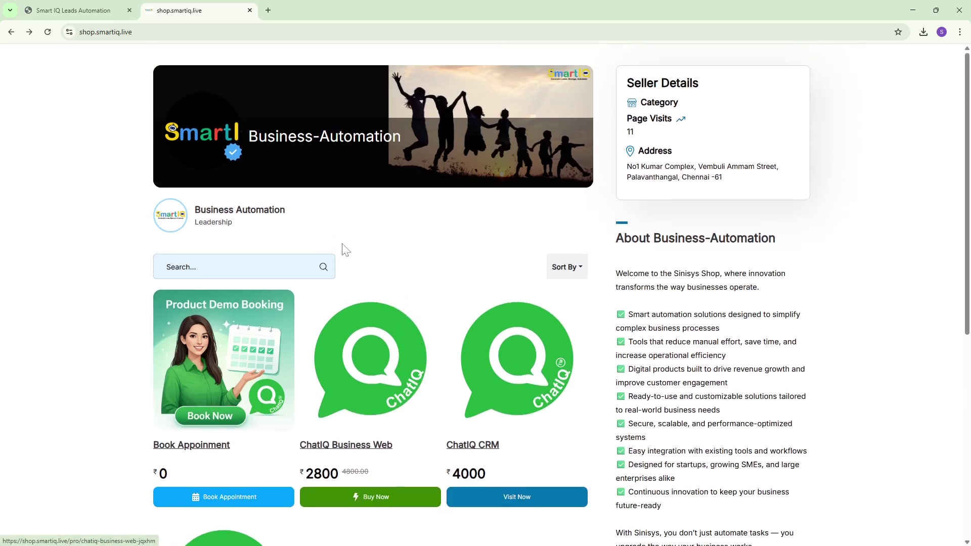
pyautogui.click(81, 10)
pyautogui.click(250, 10)
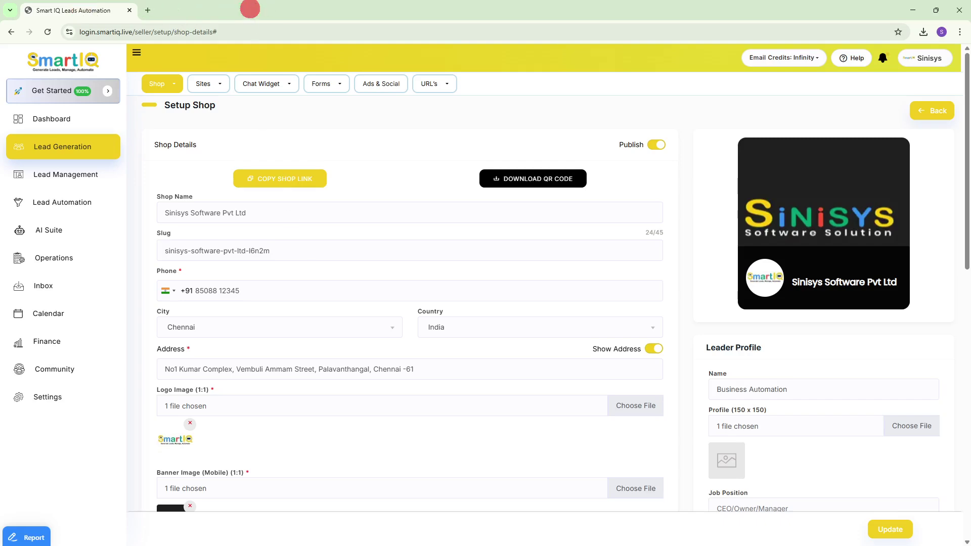
pyautogui.scroll(-4, 302, 263)
pyautogui.scroll(-4, 302, 262)
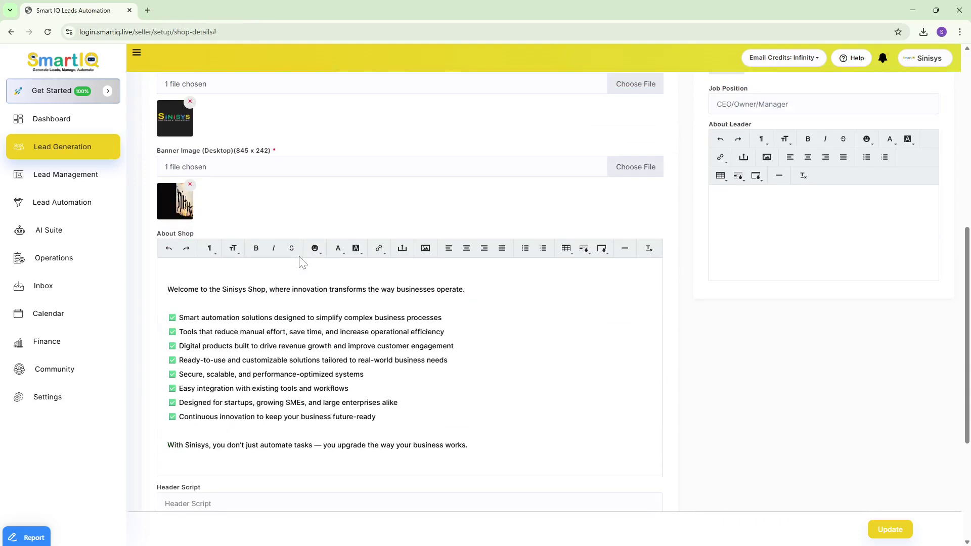
pyautogui.scroll(7, 299, 261)
pyautogui.scroll(1, 299, 263)
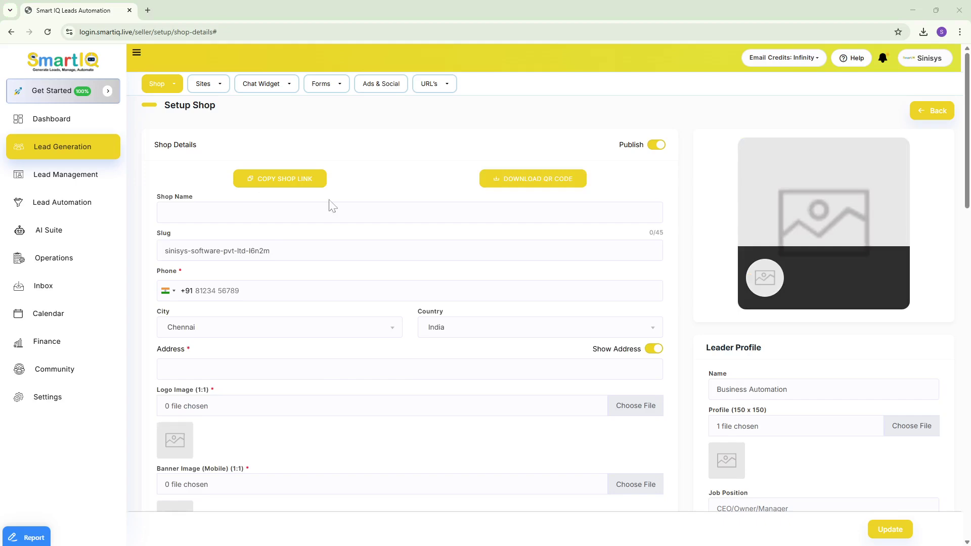
# - Enter Sinisys Software Pvt Ltd as the shop name and fill in the shop's phone number
pyautogui.click(341, 214)
pyautogui.click(267, 240)
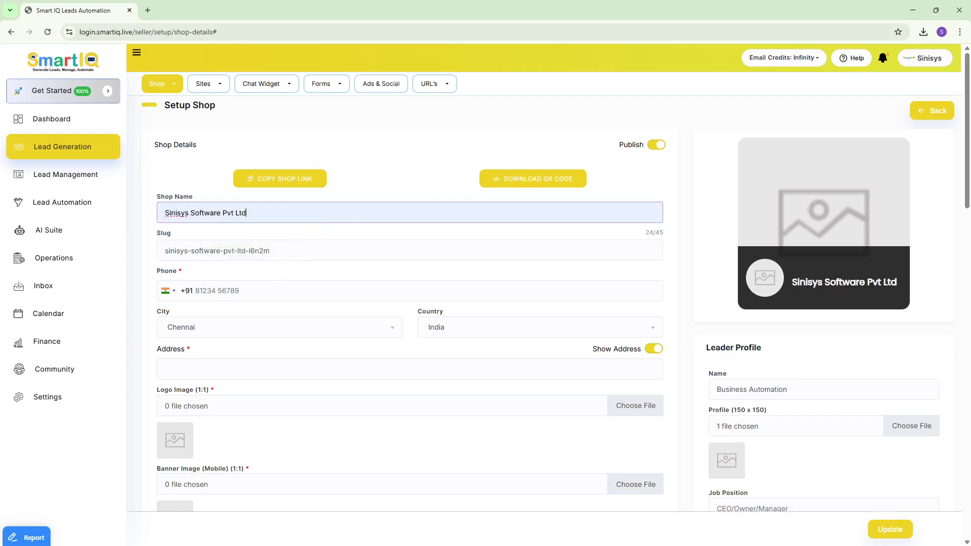
pyautogui.click(275, 282)
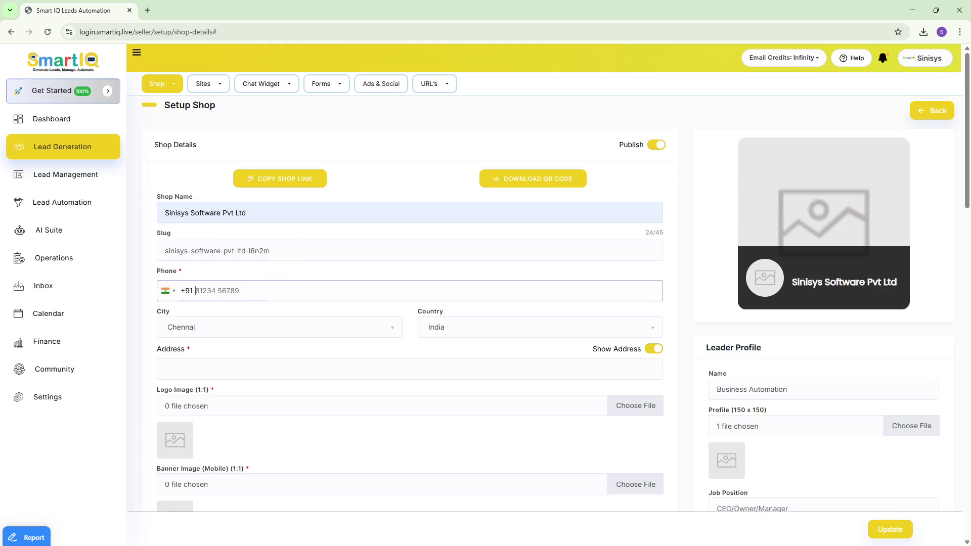
pyautogui.write('8')
pyautogui.press('Return')
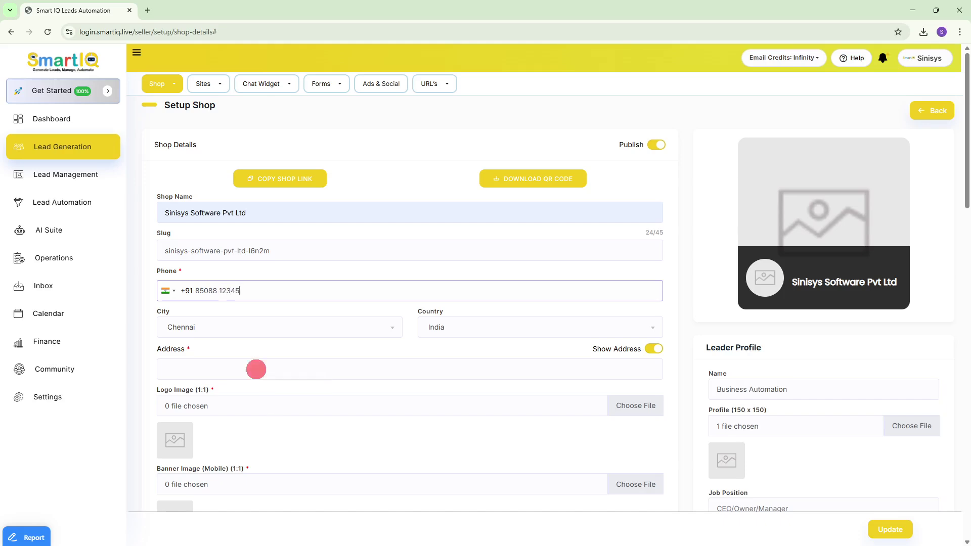
# - Fill in the shop's street address and switch off the shop's Publish setting
pyautogui.click(256, 369)
pyautogui.click(259, 394)
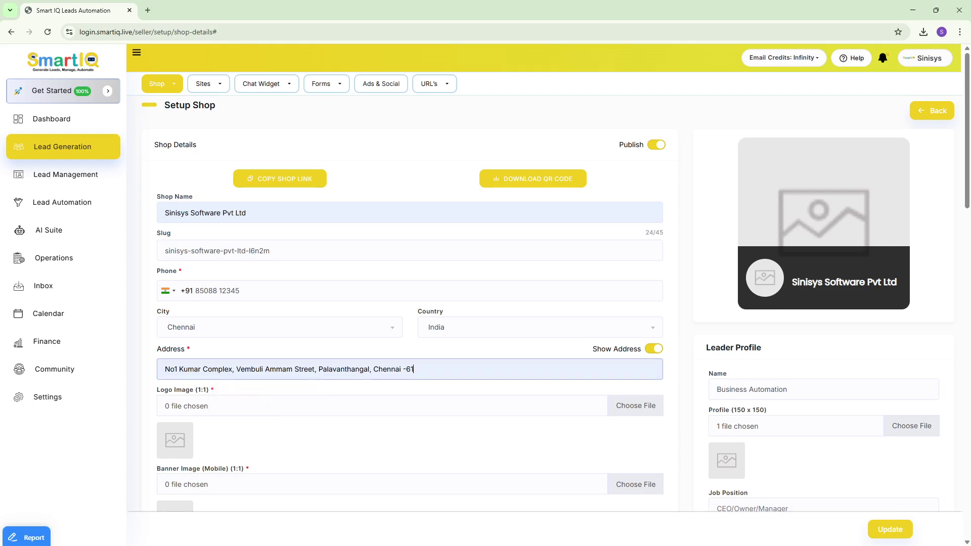
pyautogui.click(657, 145)
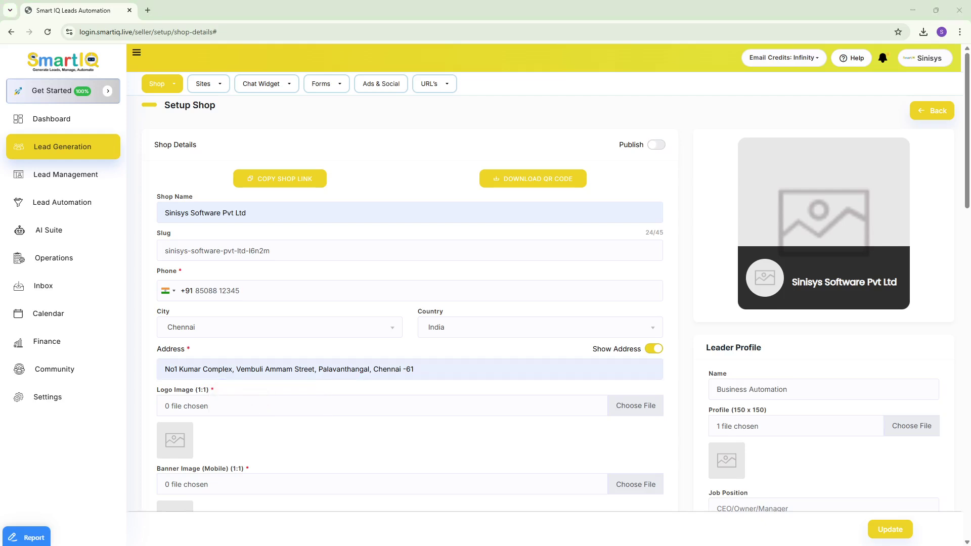
# - Open the media files for the Logo Image and pick the 18.33 KB SmartIQ logo webp file
pyautogui.scroll(-2, 213, 382)
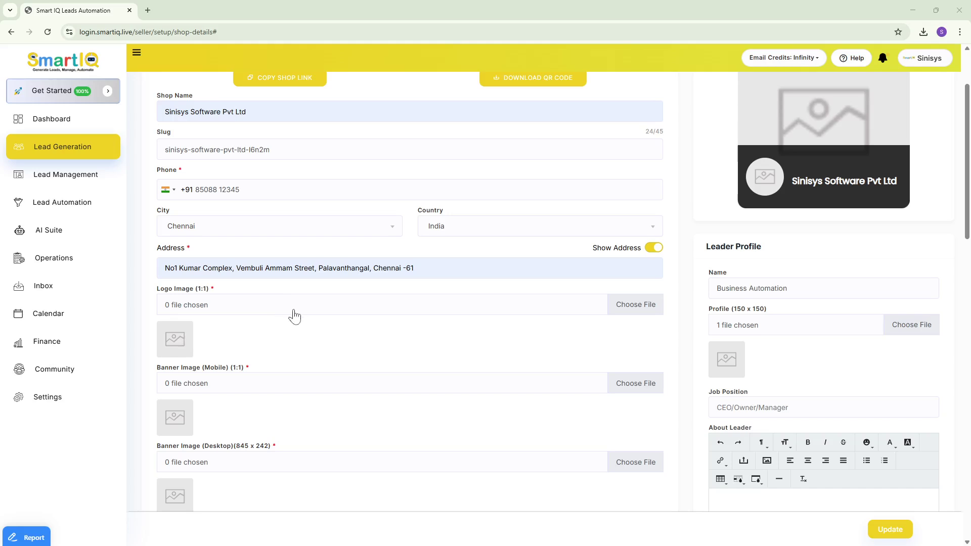
pyautogui.click(638, 305)
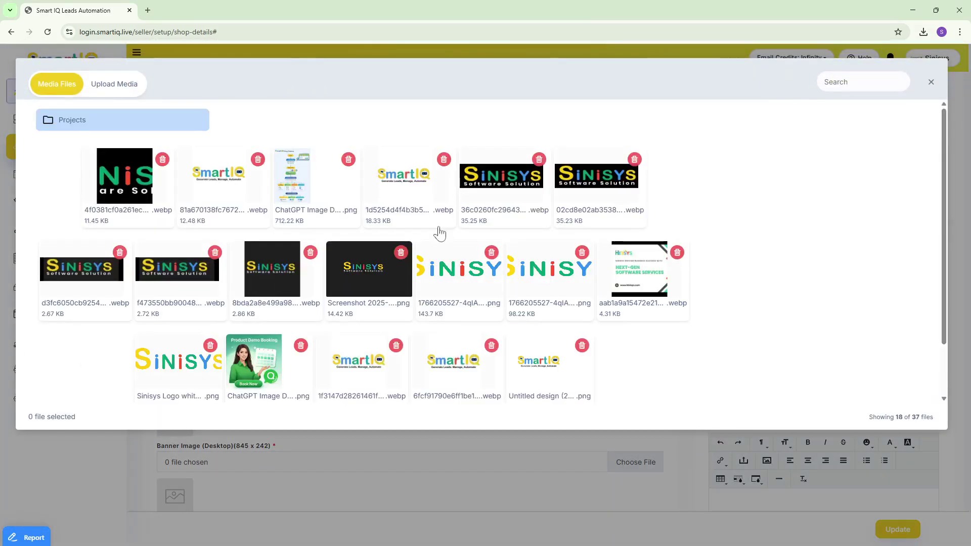
pyautogui.click(404, 173)
pyautogui.click(418, 186)
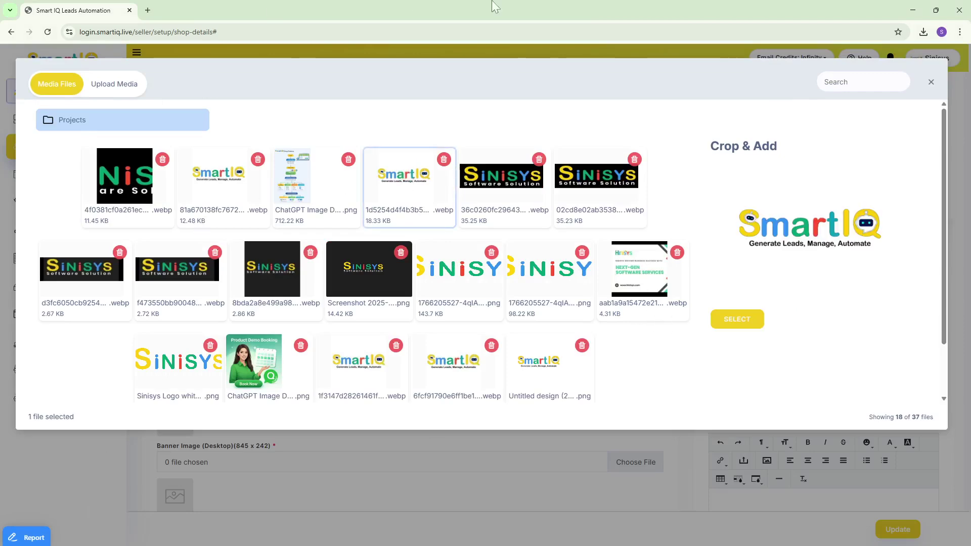
# - Look at the media upload option and its file browser without uploading anything, and return to the existing media files
pyautogui.click(136, 88)
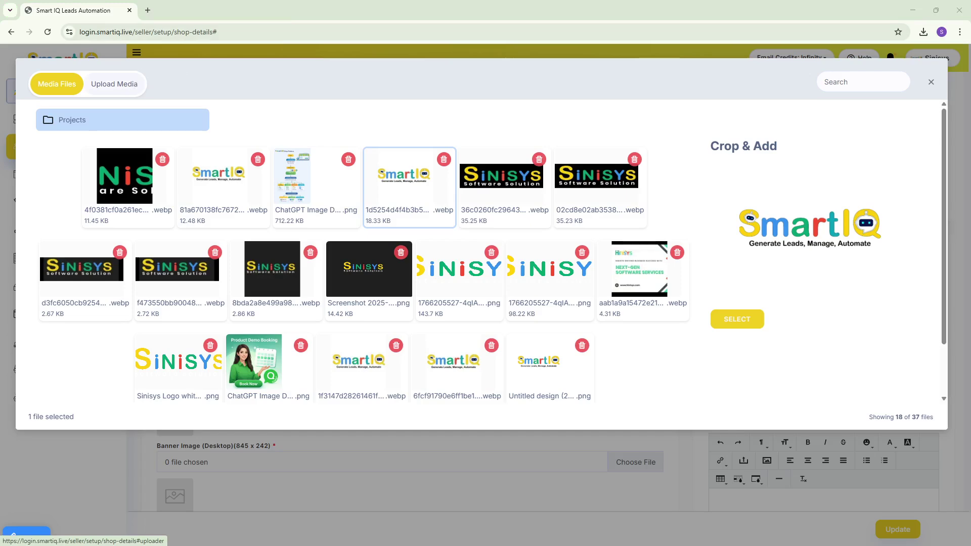
pyautogui.click(127, 86)
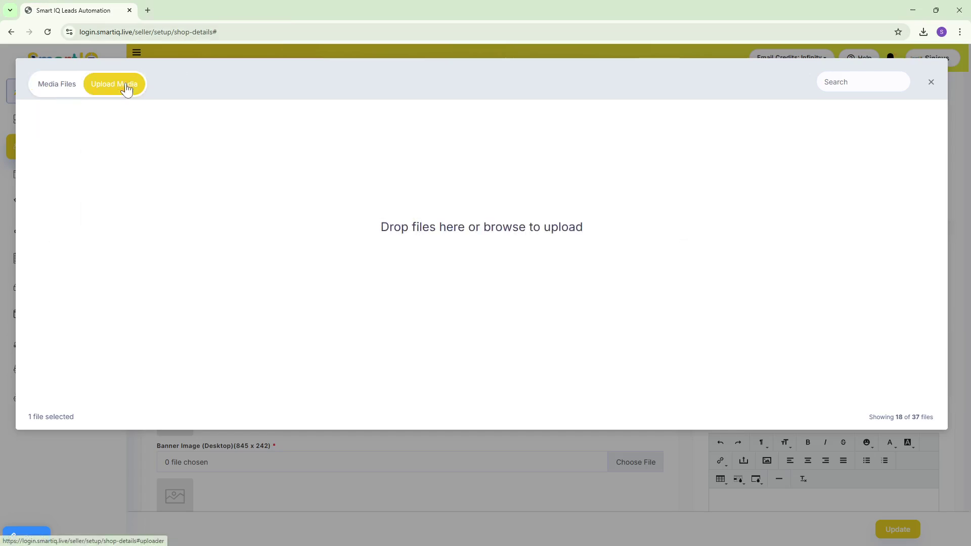
pyautogui.click(549, 221)
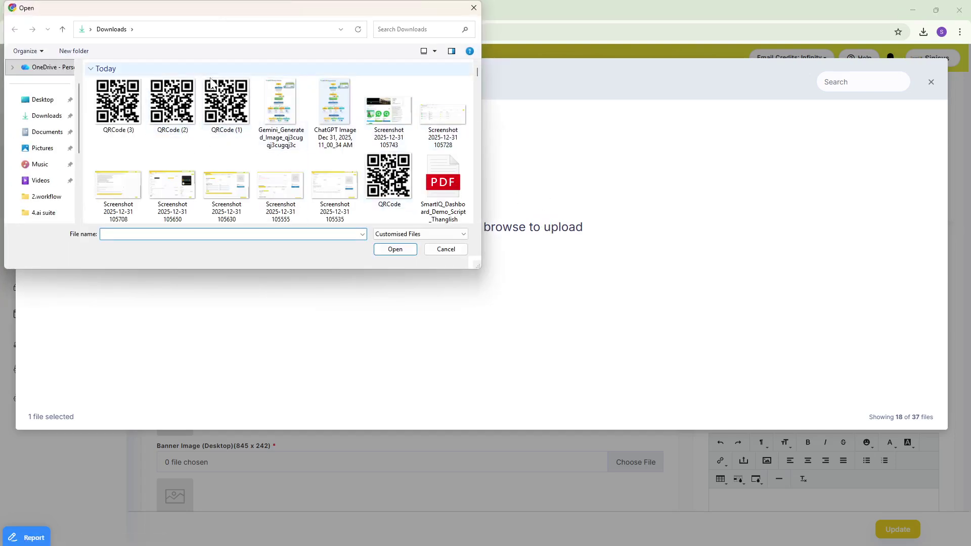
pyautogui.click(477, 7)
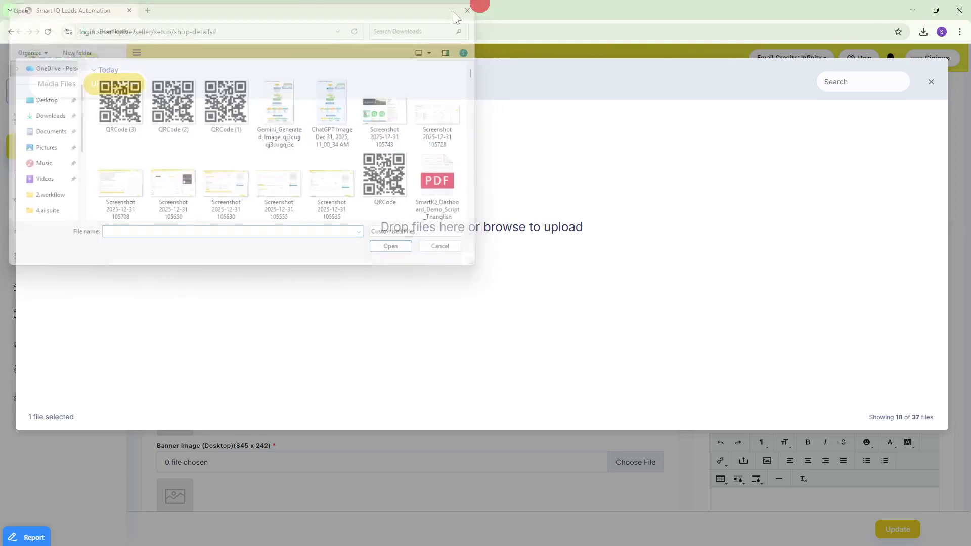
pyautogui.click(45, 87)
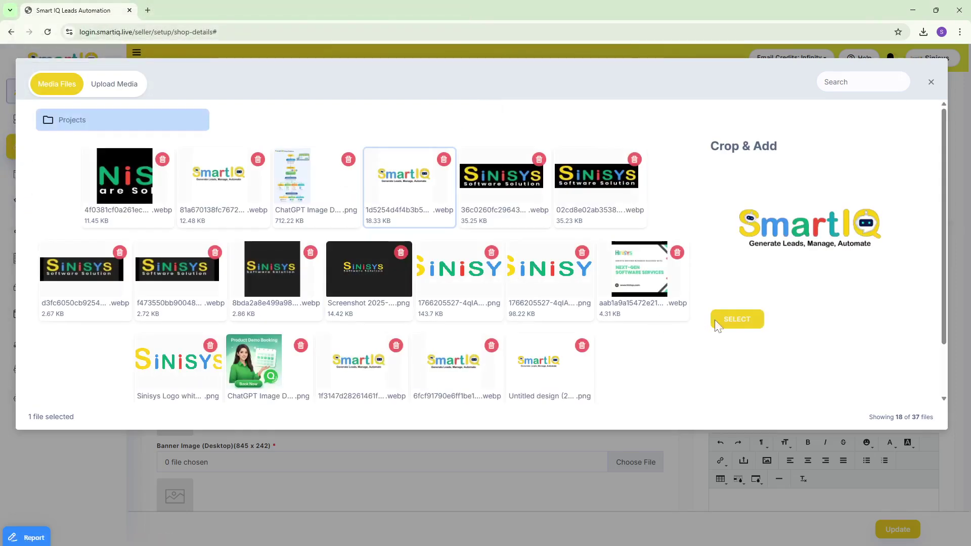
# - Apply the picked SmartIQ image as the shop logo and check it in the shop preview
pyautogui.click(734, 320)
pyautogui.scroll(-2, 294, 347)
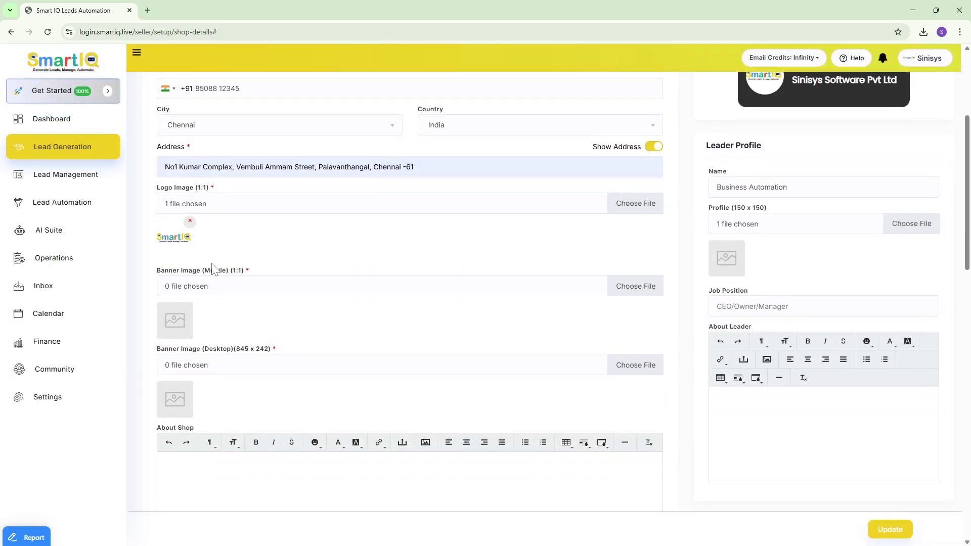
pyautogui.scroll(3, 273, 248)
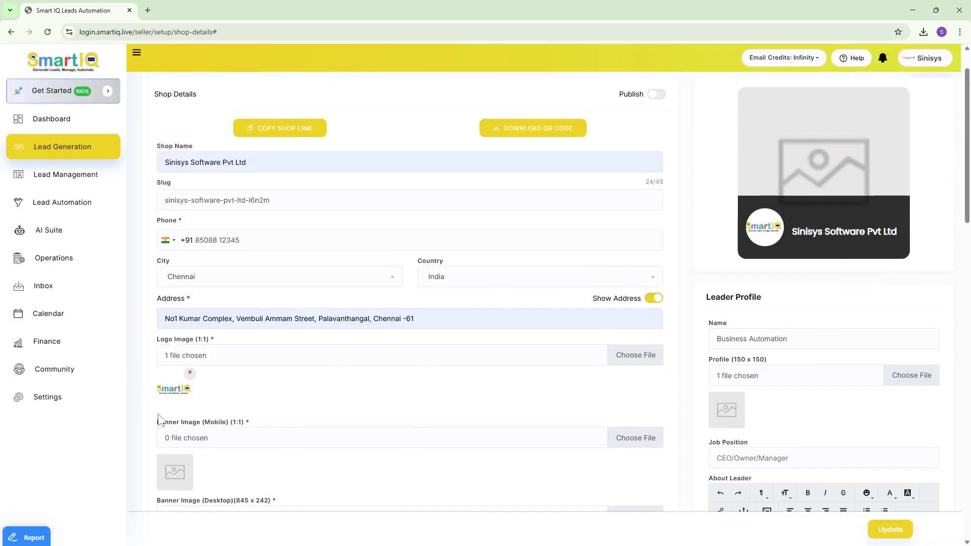
pyautogui.scroll(1, 242, 163)
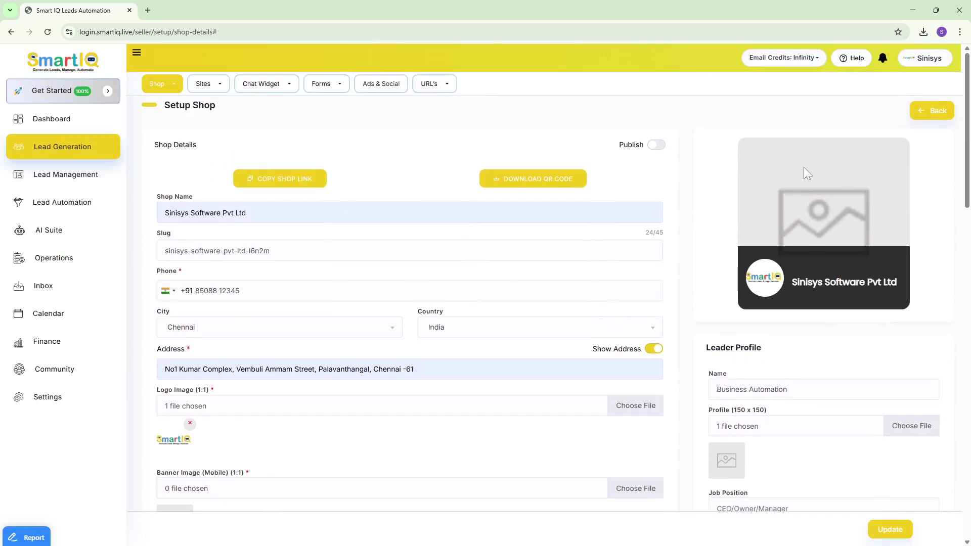
# - Set the mobile banner image to the square dark Sinisys webp file (2.86 KB) from the media files
pyautogui.scroll(-5, 257, 362)
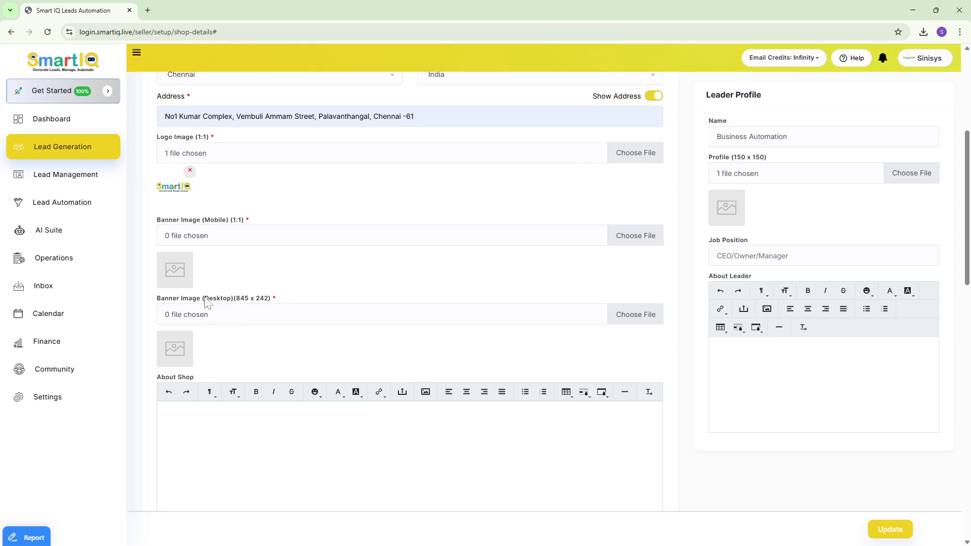
pyautogui.click(640, 235)
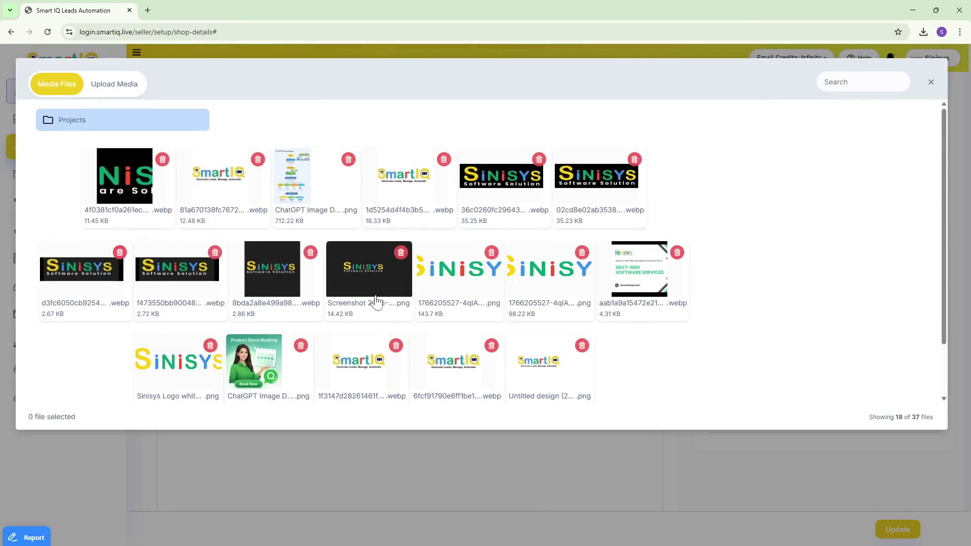
pyautogui.click(251, 276)
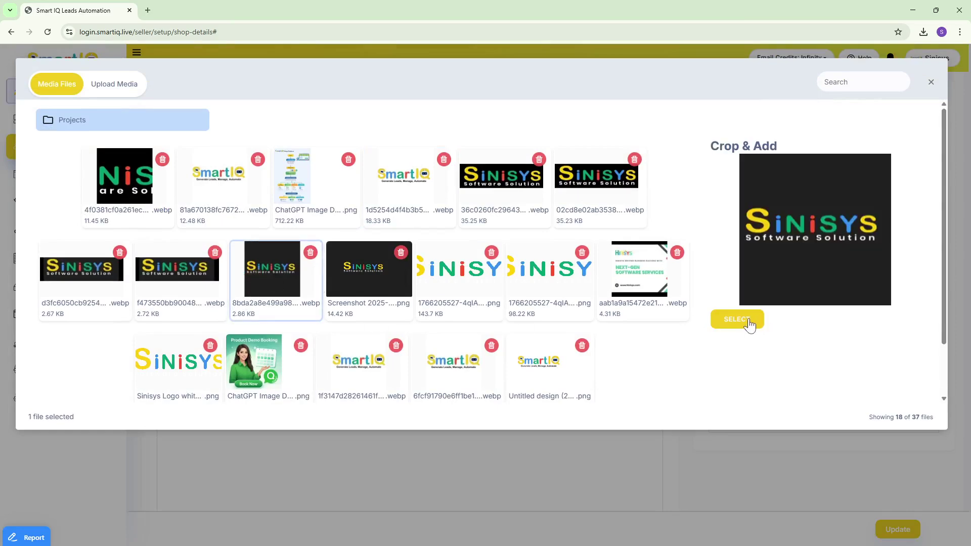
pyautogui.click(723, 319)
# - Crop the dark Sinisys screenshot PNG from the media files as the desktop banner image and check the shop preview
pyautogui.scroll(-3, 304, 354)
pyautogui.scroll(2, 234, 177)
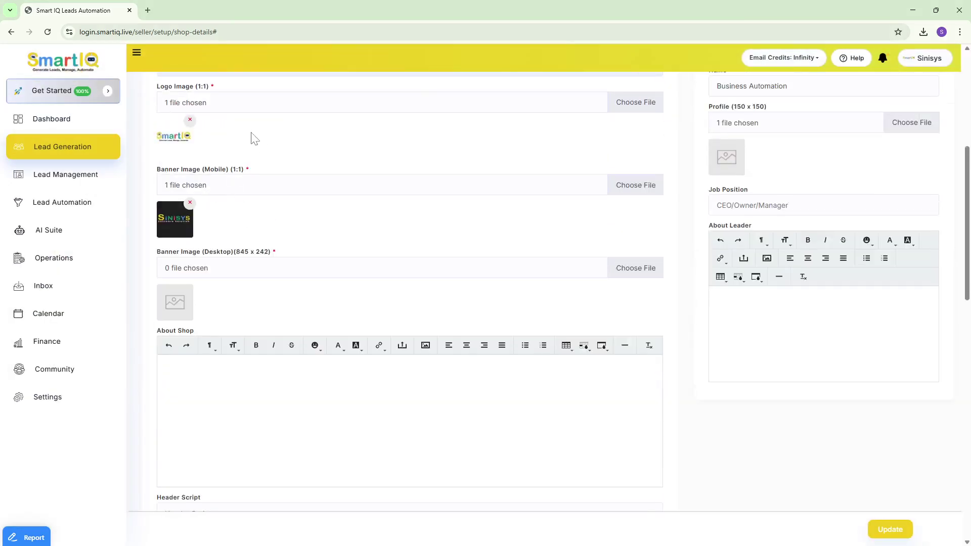
pyautogui.click(640, 274)
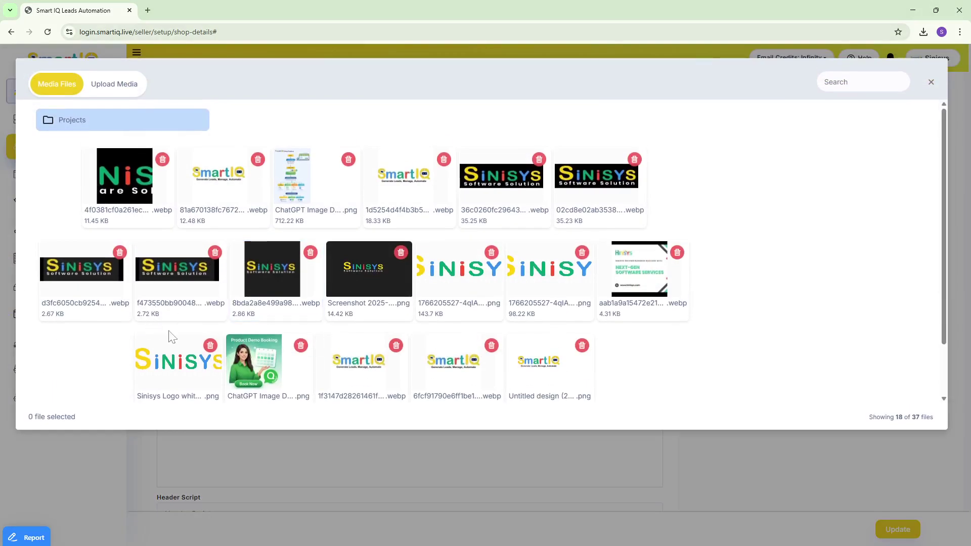
pyautogui.scroll(-2, 473, 248)
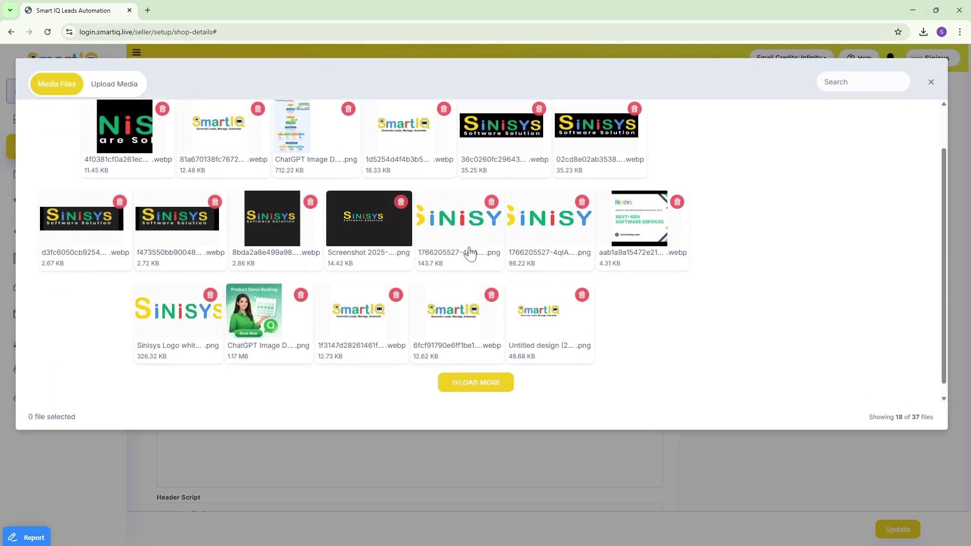
pyautogui.scroll(2, 461, 260)
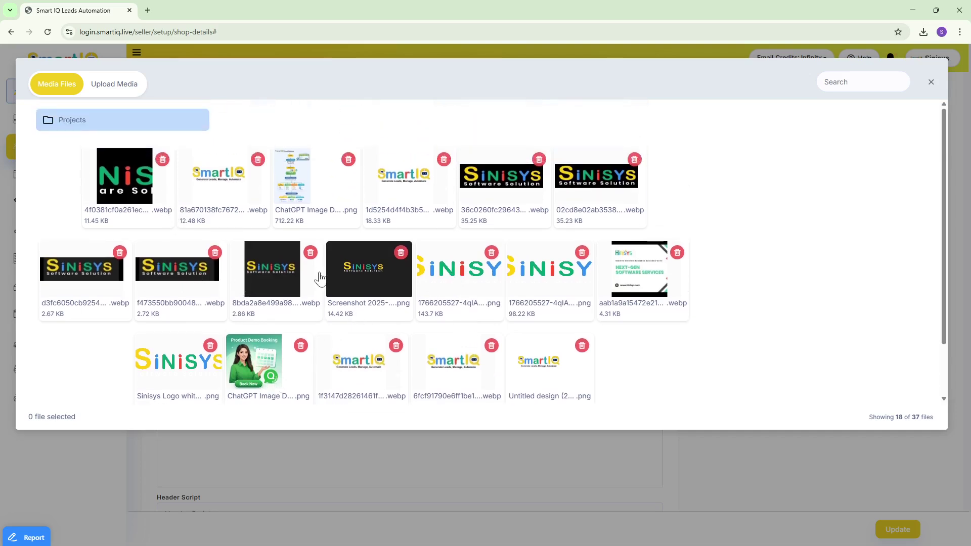
pyautogui.click(368, 269)
pyautogui.scroll(-1, 523, 280)
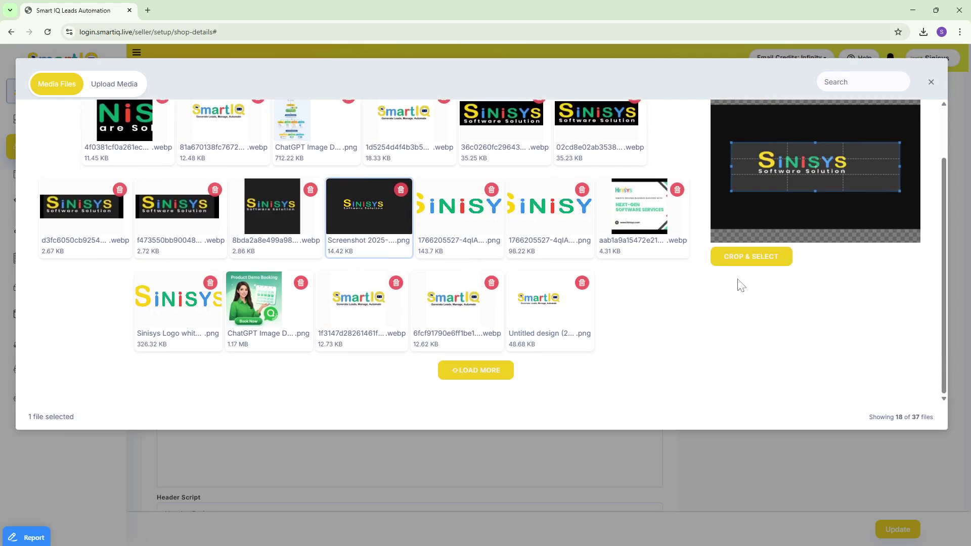
pyautogui.click(738, 256)
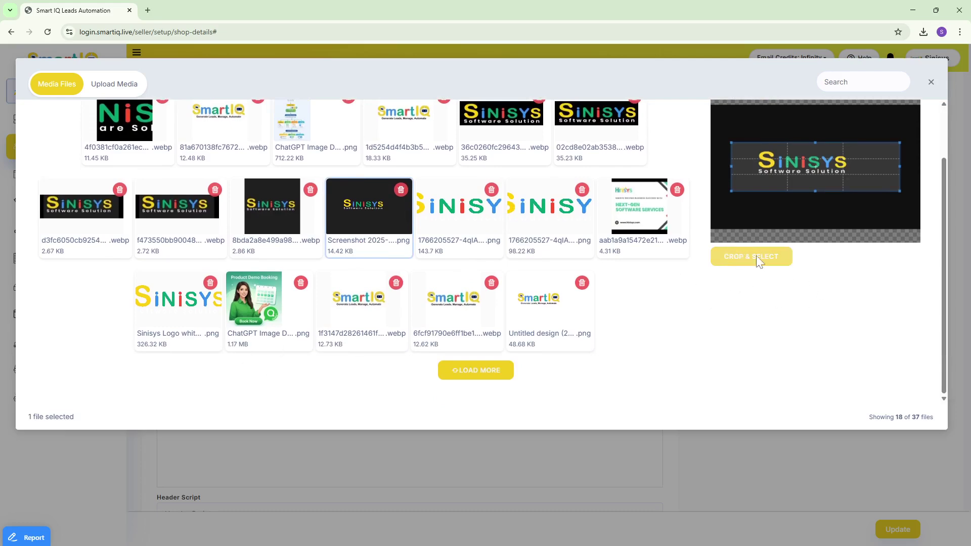
pyautogui.scroll(5, 329, 291)
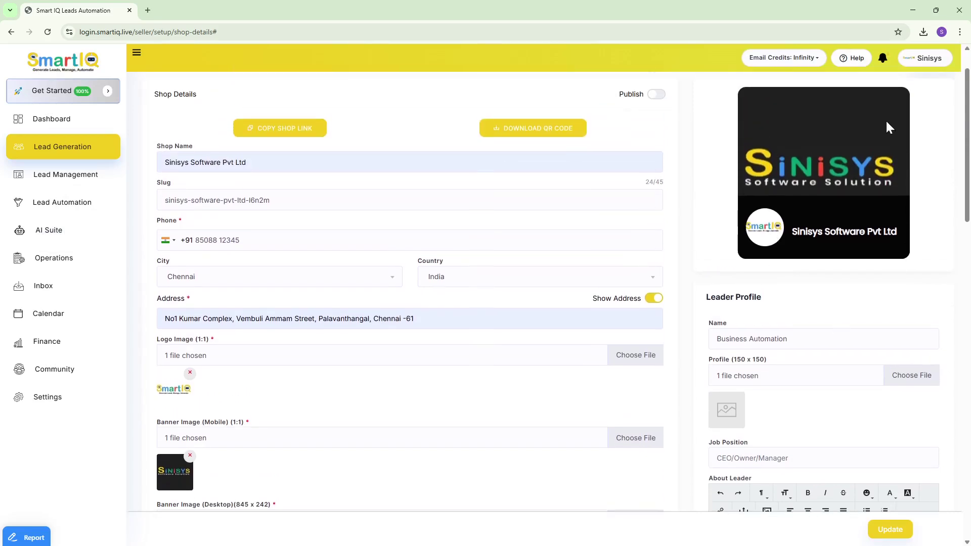
pyautogui.scroll(-6, 288, 186)
pyautogui.scroll(7, 299, 282)
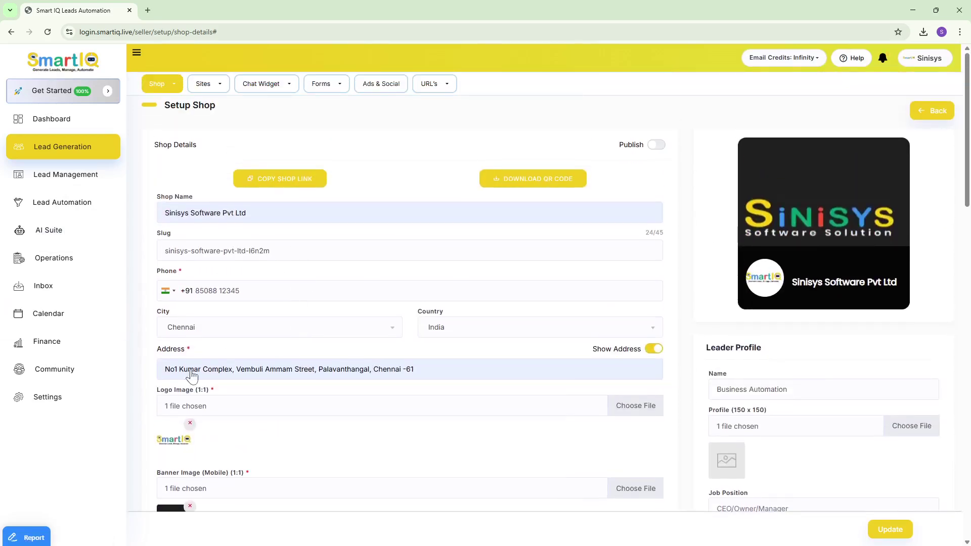
# - Paste the shop description ending "With Sinisys, you don't just automate tasks — you upgrade the way your business works." into About Shop
pyautogui.scroll(-2, 330, 263)
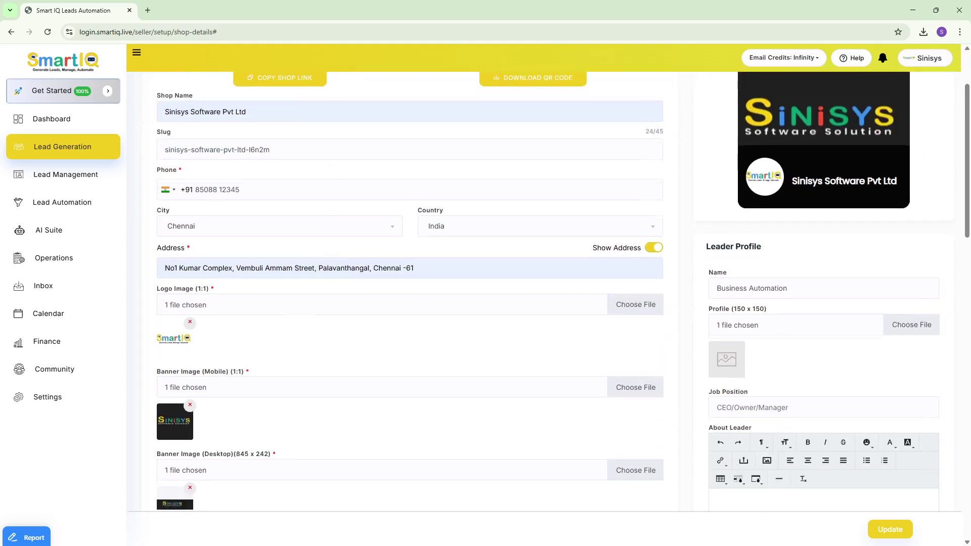
pyautogui.scroll(-3, 330, 264)
pyautogui.scroll(-5, 331, 262)
pyautogui.click(197, 198)
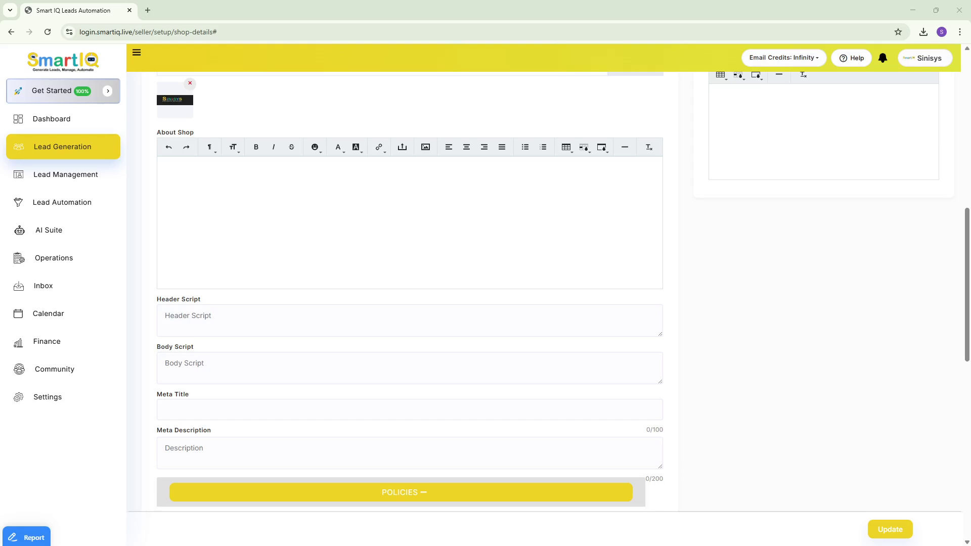
pyautogui.click(165, 171)
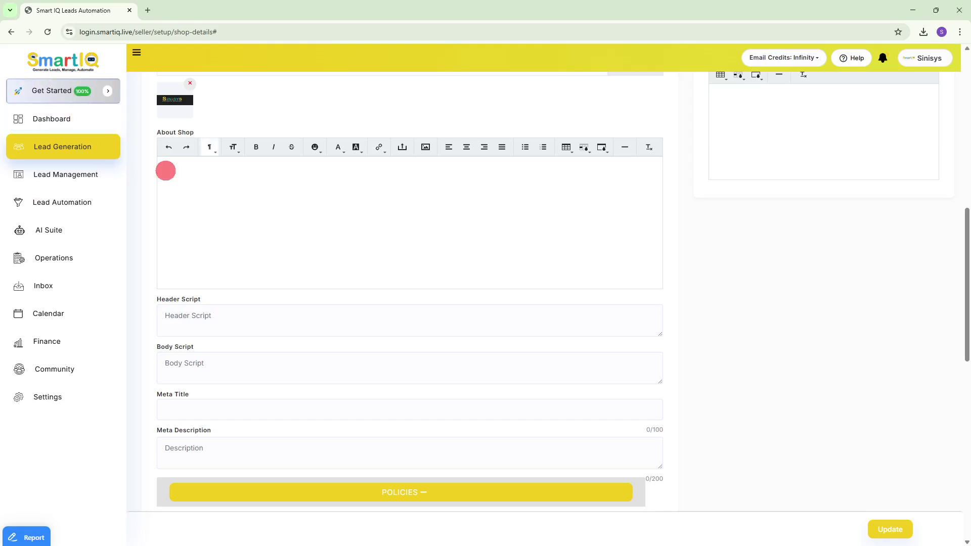
pyautogui.hotkey('ctrl', 'v')
# - Paste the text starting "When you choose a Sinisys product, you’re not buying software — you’re investing in growth, efficiency, and digital transformation." into Body Script
pyautogui.scroll(-5, 252, 216)
pyautogui.click(212, 165)
pyautogui.click(189, 226)
pyautogui.hotkey('alt', 'Tab')
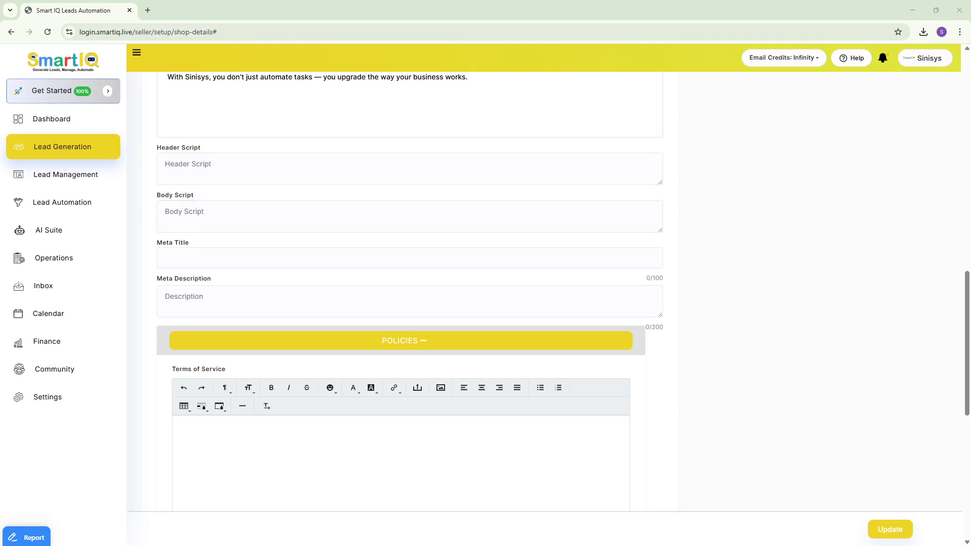
pyautogui.click(190, 206)
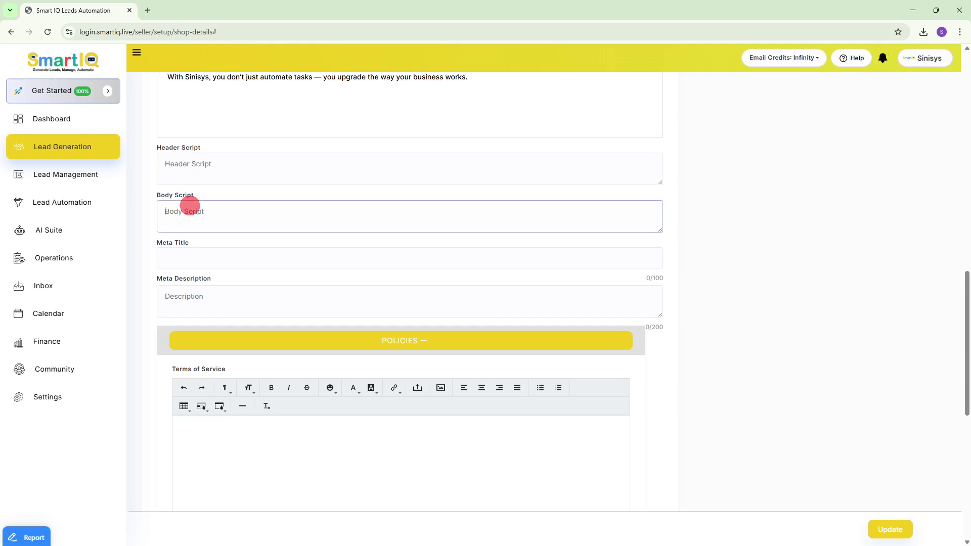
pyautogui.write('When you choose a Sinisys product, you’re not buying software — you’re investing in growth, efficiency, and digital transformation.')
# - Set the Meta Title to "Shop Smart Business Software Solutions | Sinisys" and paste the Meta Description starting "Explore Sinisys software solutions to automate business operations"
pyautogui.scroll(-1, 216, 202)
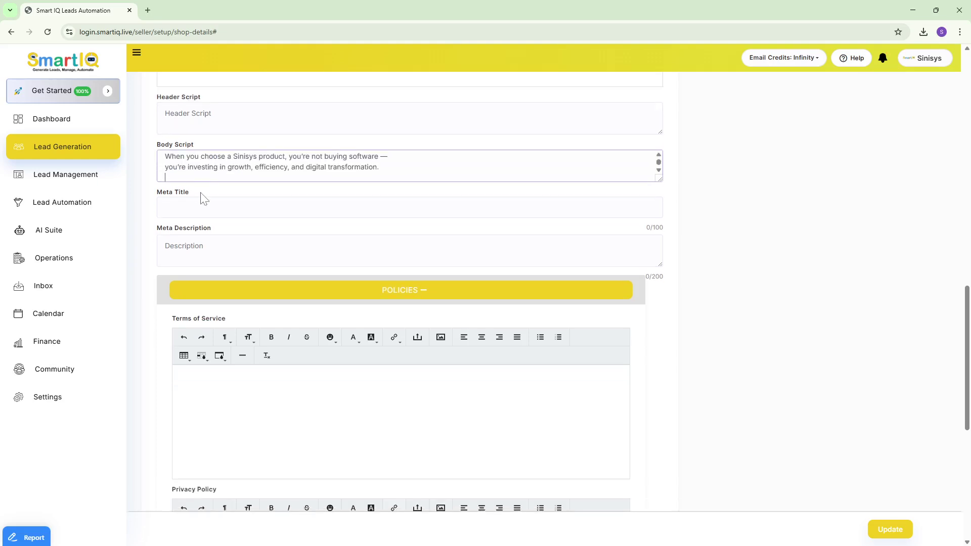
pyautogui.click(204, 209)
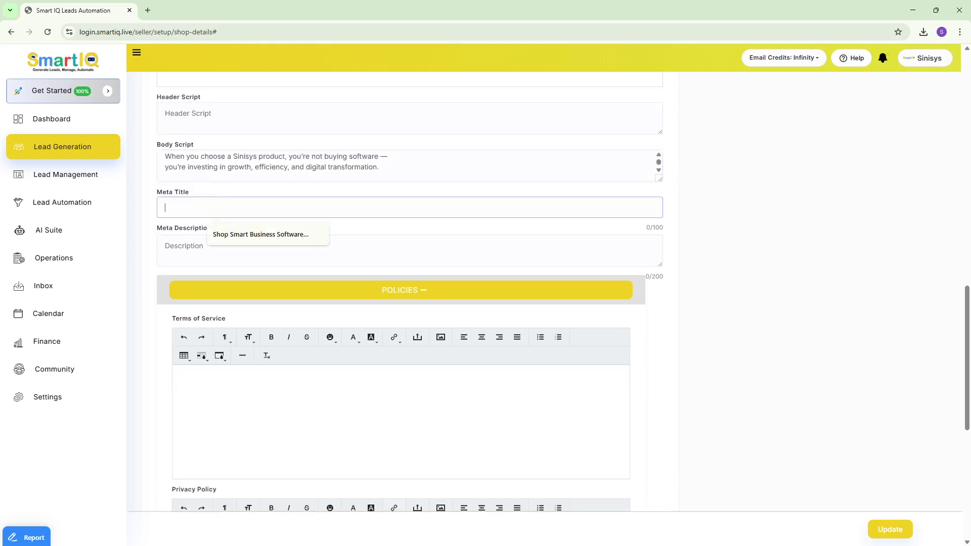
pyautogui.click(218, 234)
pyautogui.click(228, 256)
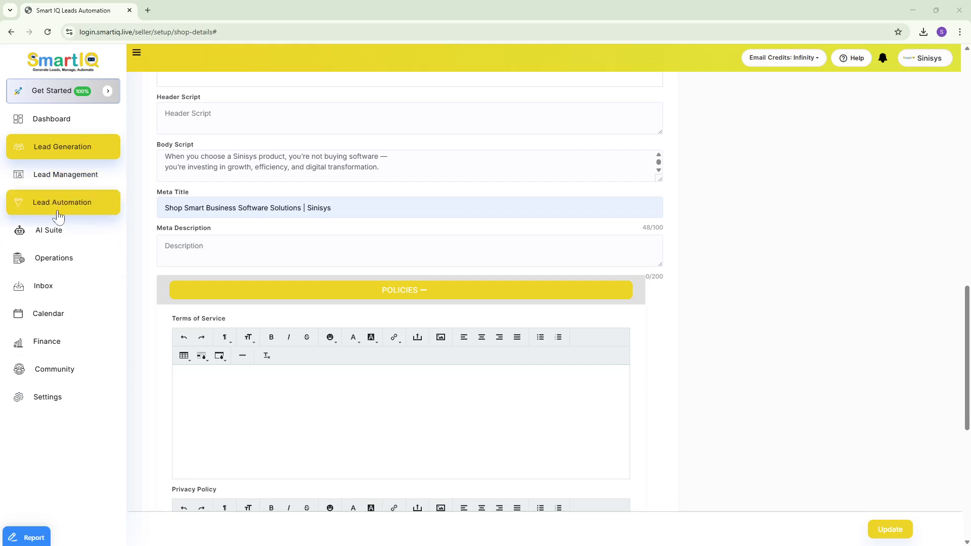
pyautogui.click(204, 250)
pyautogui.write('Explore Sinisys software solutions to automate business operations, reduce manual work, and increase revenue with smart digital tools.')
# - Review the filled shop details, then collapse and reopen the Policies section to examine its Terms of Service, Privacy Policy and Refund Policy editors
pyautogui.scroll(10, 405, 166)
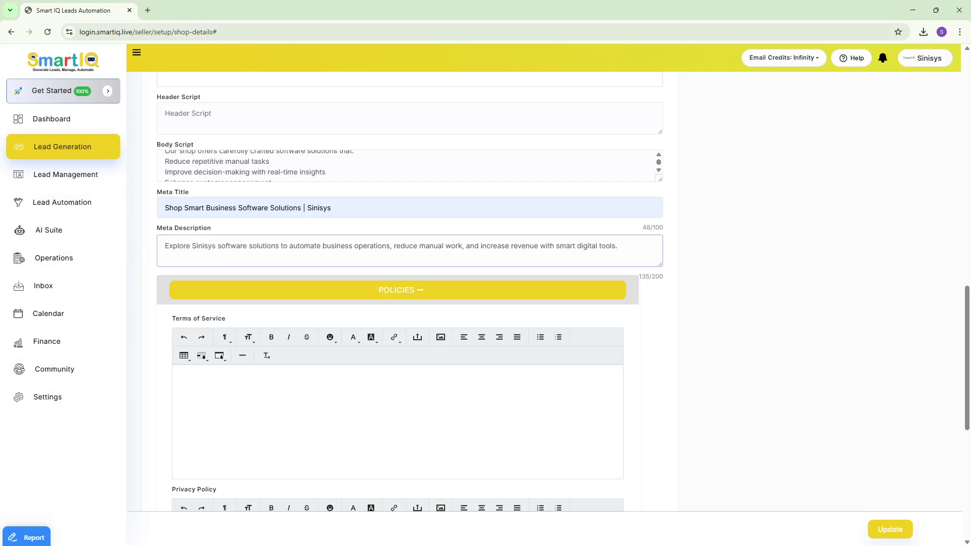
pyautogui.scroll(8, 468, 265)
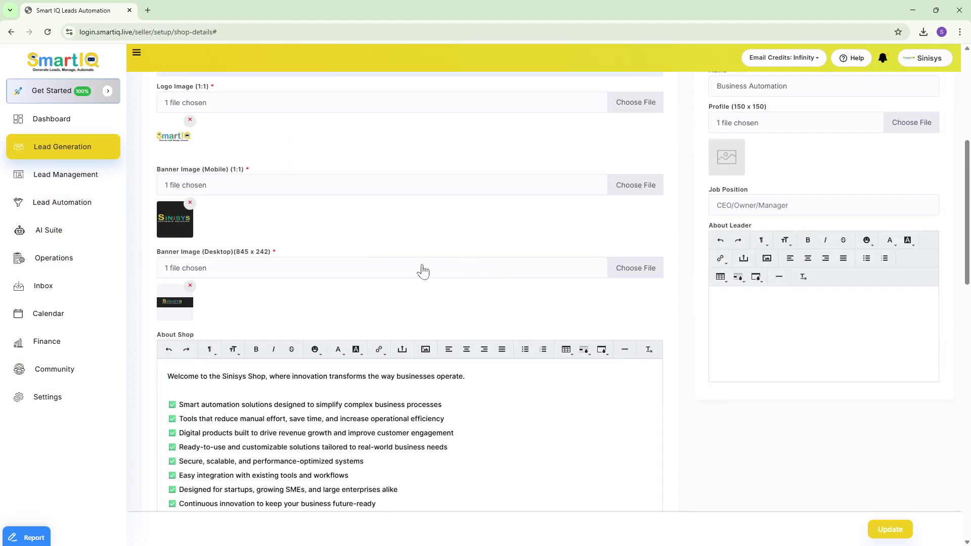
pyautogui.scroll(-15, 357, 250)
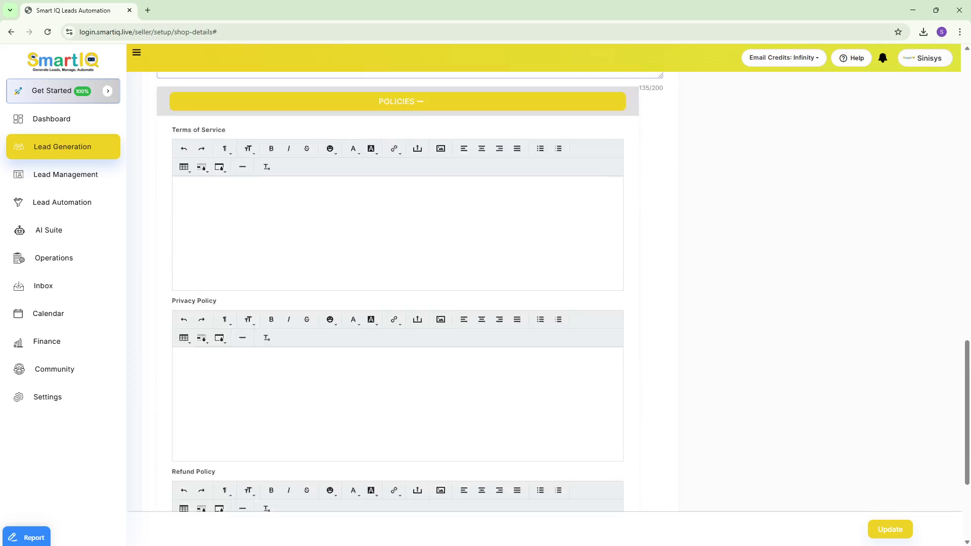
pyautogui.scroll(4, 352, 268)
pyautogui.click(356, 242)
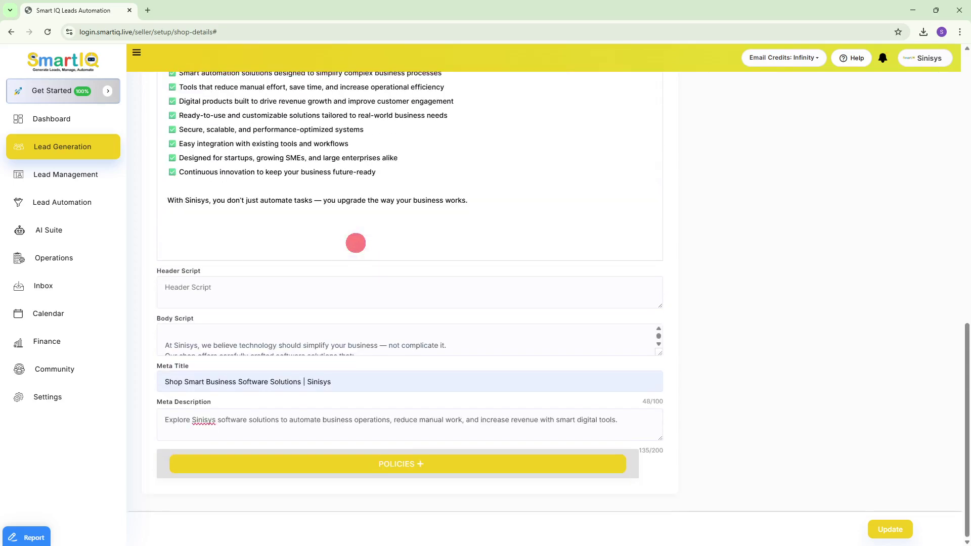
pyautogui.scroll(-3, 362, 340)
pyautogui.click(401, 464)
pyautogui.scroll(-7, 541, 351)
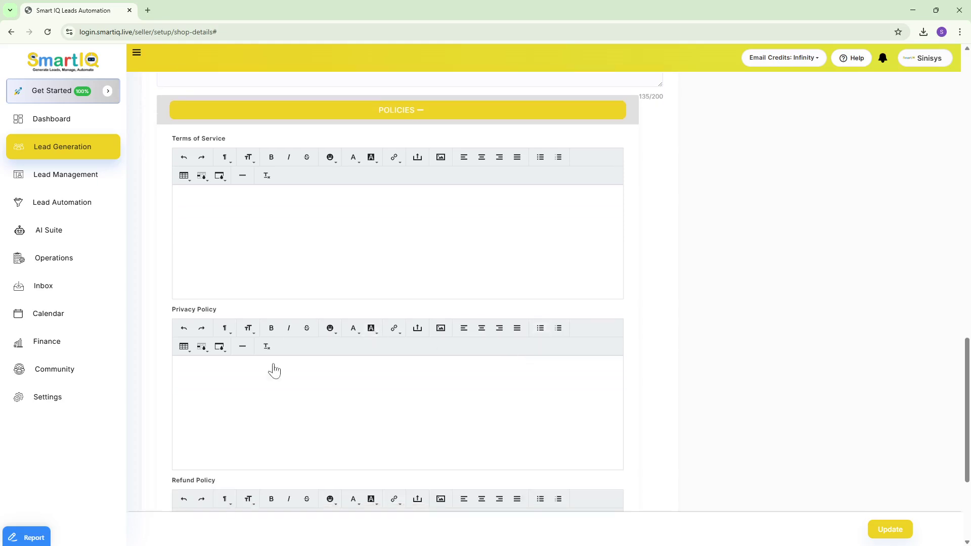
pyautogui.scroll(-3, 397, 329)
pyautogui.scroll(2, 398, 329)
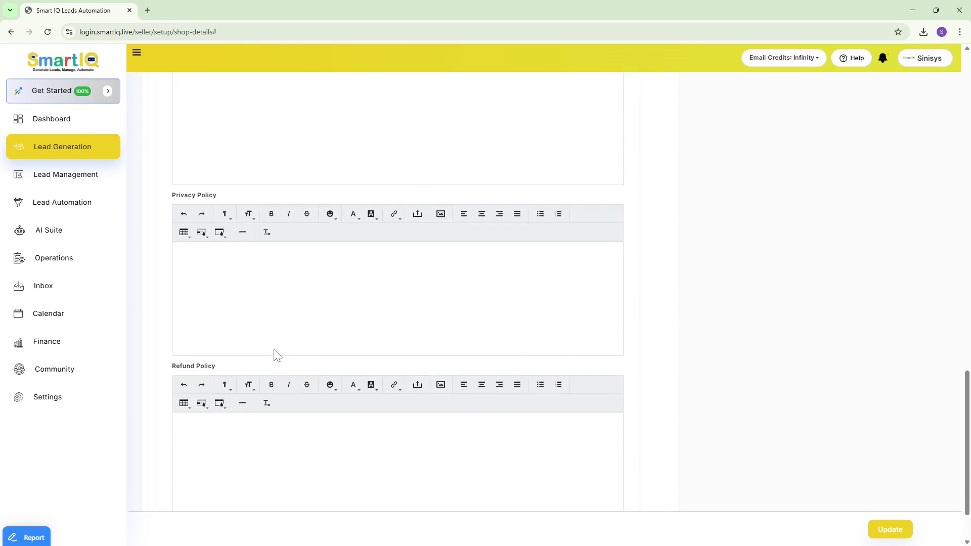
# - Paste the prepared Sinisys terms and conditions, including "1. Other Applicable Terms" and "2. Content and Use", into Terms of Service
pyautogui.click(209, 159)
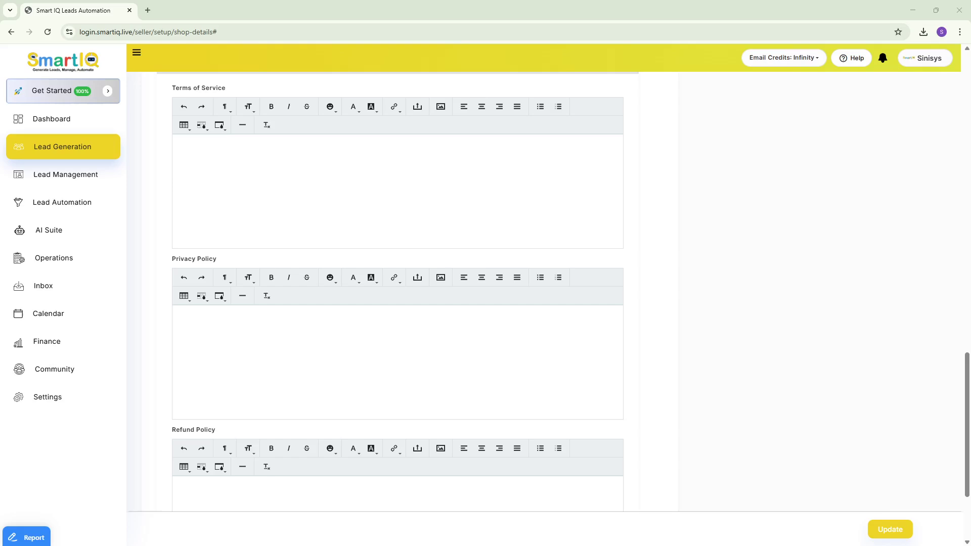
pyautogui.click(192, 158)
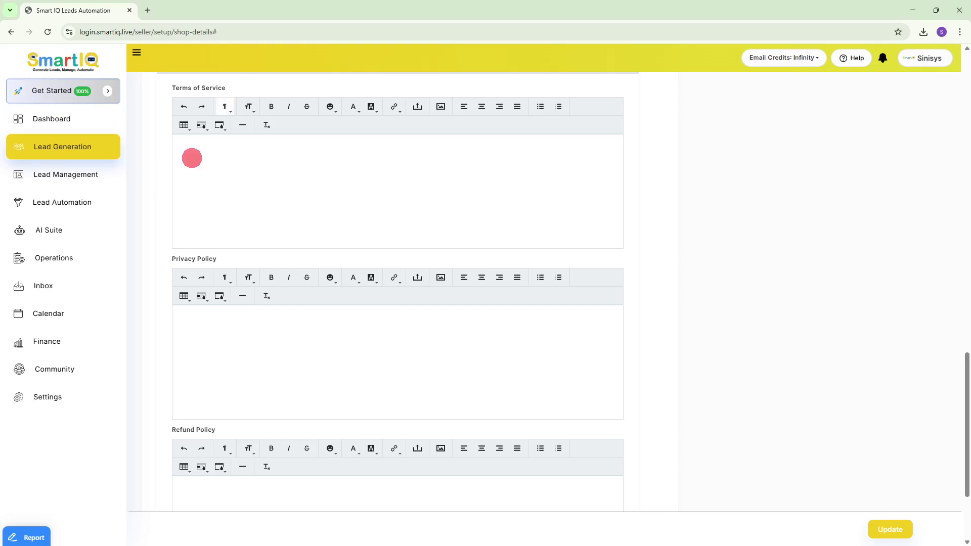
pyautogui.hotkey('ctrl', 'v')
# - Paste the prepared Sinisys privacy text, ending with section "9. Contact Us" and the company's contact details, into Privacy Policy
pyautogui.scroll(-10, 227, 197)
pyautogui.click(228, 197)
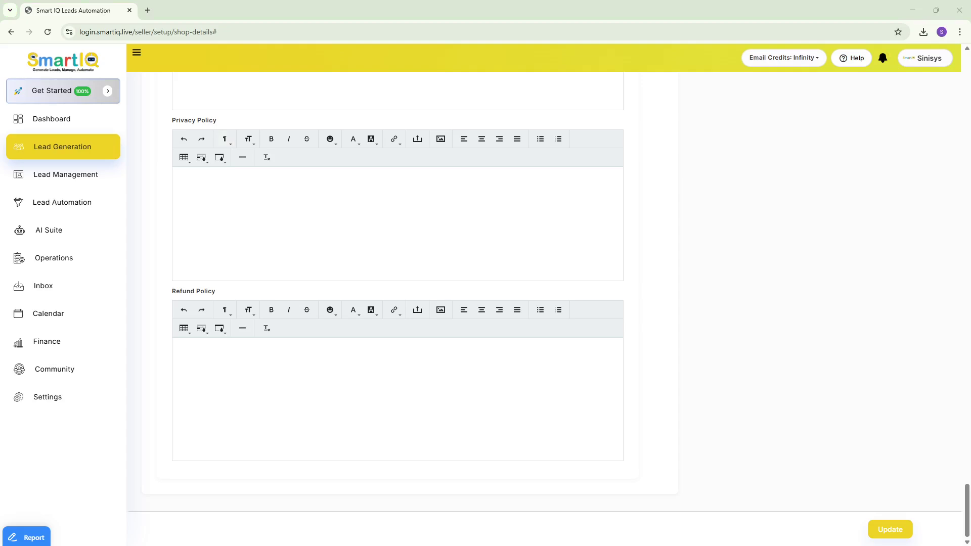
pyautogui.click(197, 192)
pyautogui.hotkey('ctrl', 'v')
# - Paste the refund text starting "We want you to be satisfied. Eligible purchases may be refunded within 30 days" into Refund Policy
pyautogui.scroll(-5, 397, 288)
pyautogui.click(239, 390)
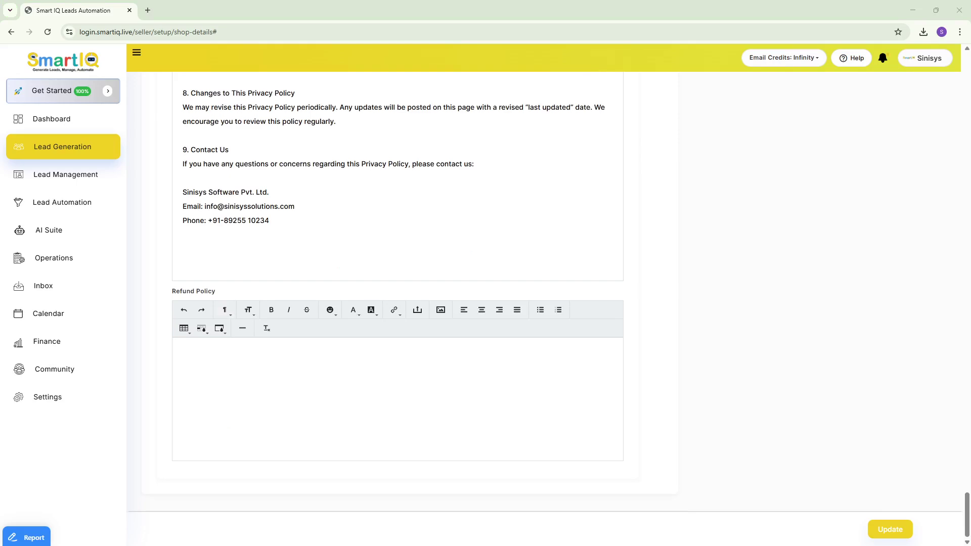
pyautogui.click(209, 352)
pyautogui.write('Refund Policy  We want you to be satisfied.  Eligible purchases may be refunded within 30 days if they meet our refund policy guidelines.  Refunds are typically processed to the original payment method. Some restrictions may apply.')
# - Examine the Leader Profile section's Name, Profile, Job Position and About Leader fields
pyautogui.scroll(20, 397, 291)
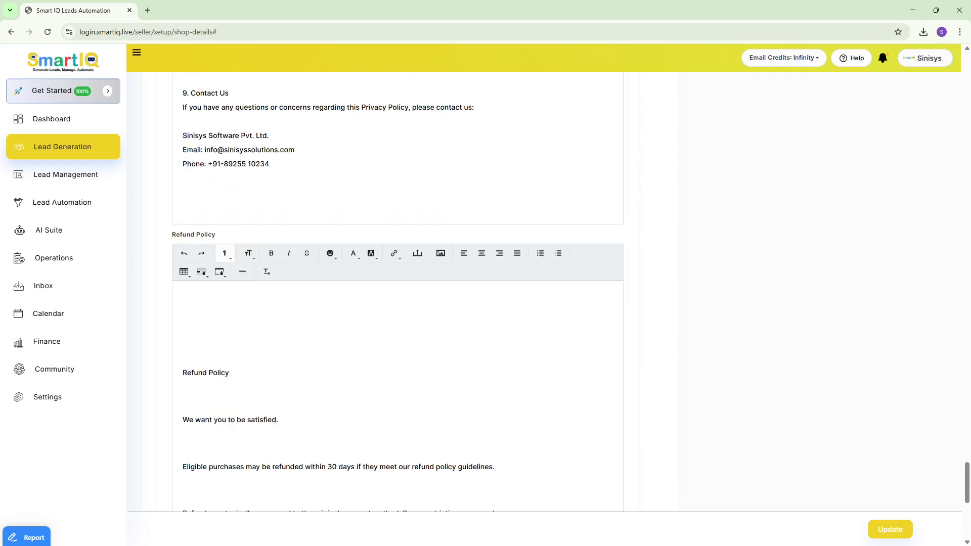
pyautogui.scroll(20, 397, 290)
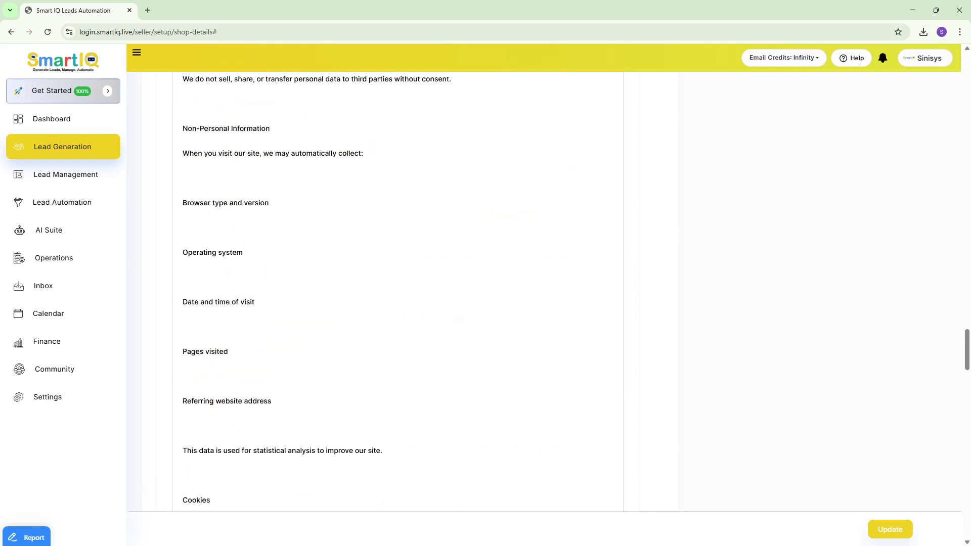
pyautogui.scroll(20, 397, 291)
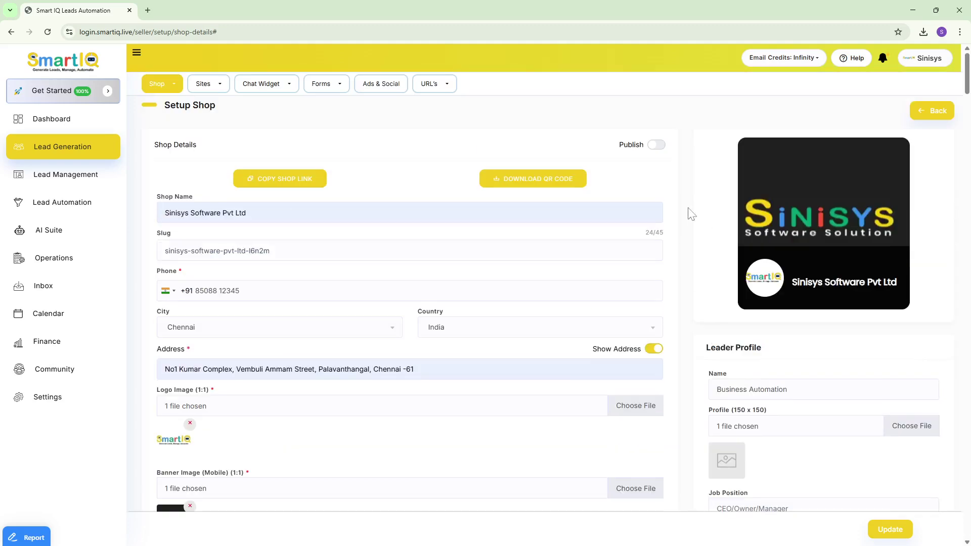
pyautogui.scroll(-4, 695, 215)
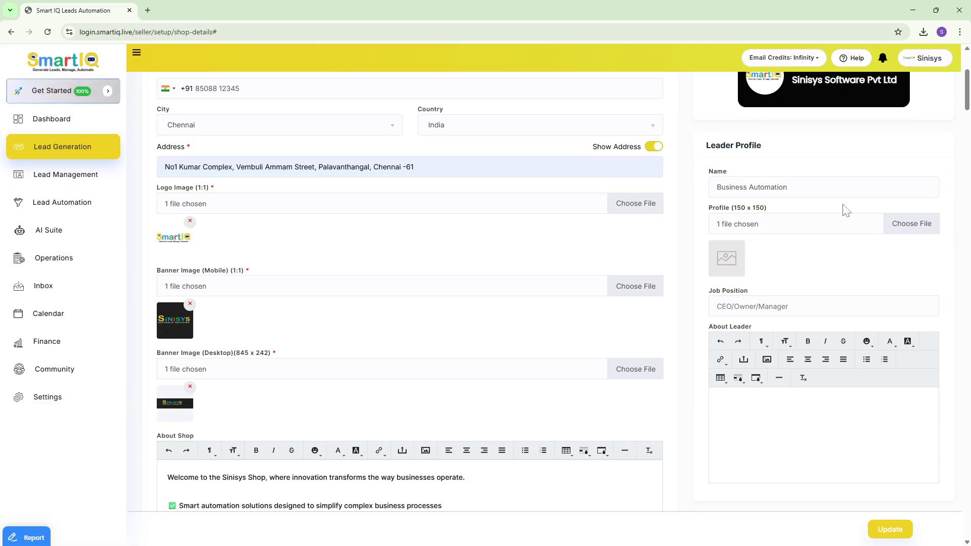
pyautogui.click(778, 186)
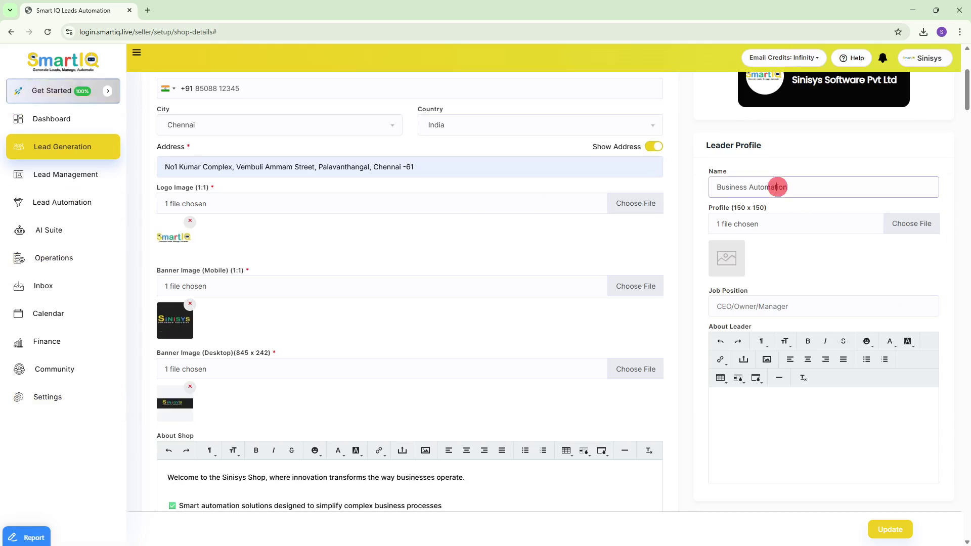
pyautogui.click(823, 191)
pyautogui.click(732, 403)
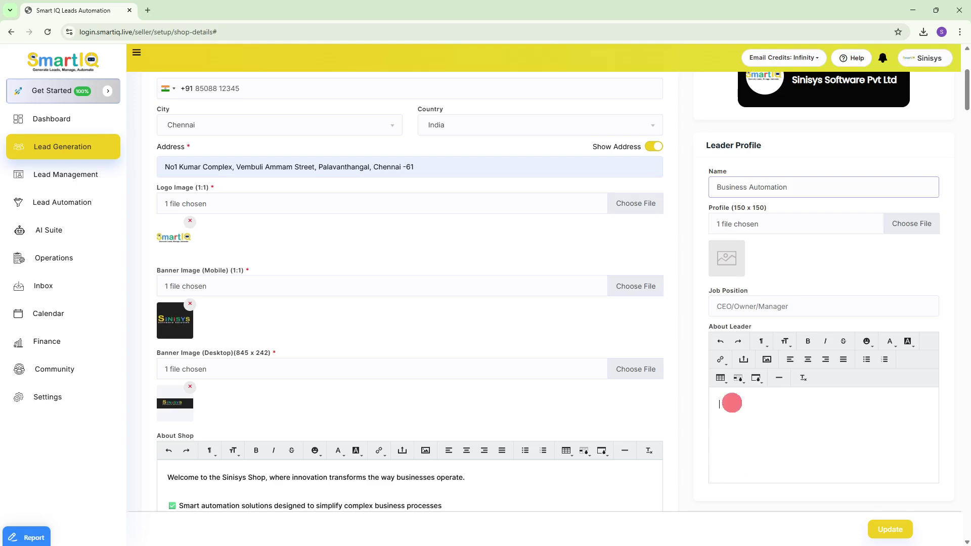
# - Check the completed shop details once more and turn on Publish for the shop
pyautogui.scroll(5, 737, 340)
pyautogui.scroll(-2, 724, 325)
pyautogui.scroll(2, 724, 325)
pyautogui.scroll(1, 439, 232)
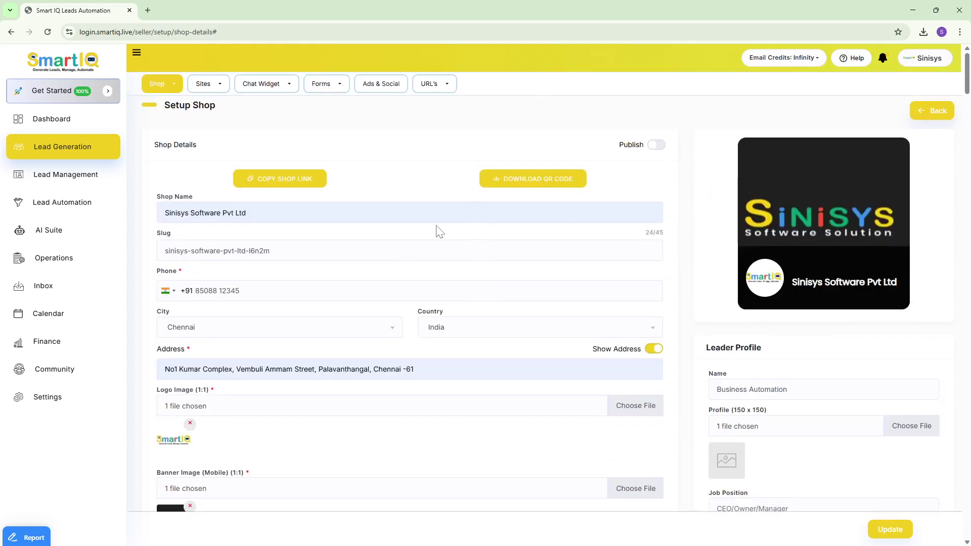
pyautogui.scroll(-4, 433, 224)
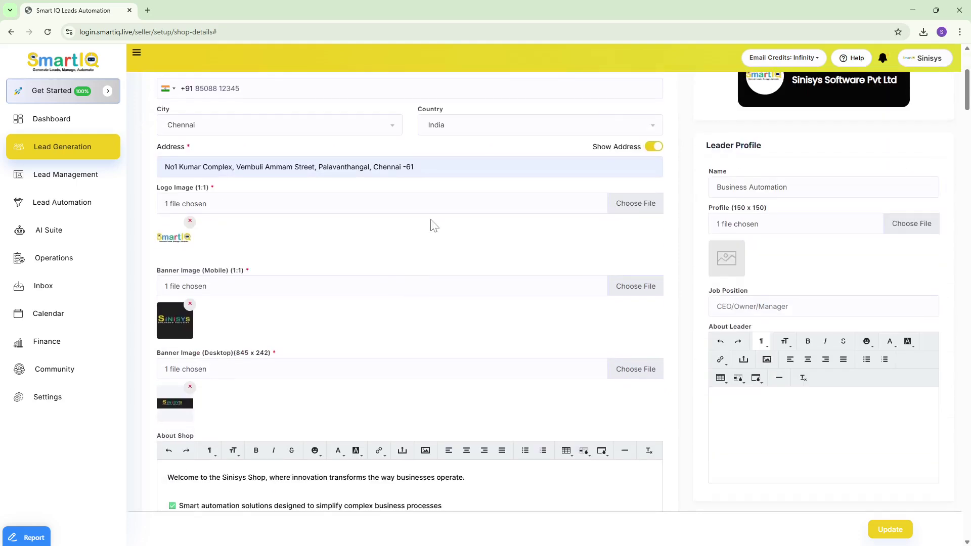
pyautogui.scroll(4, 433, 224)
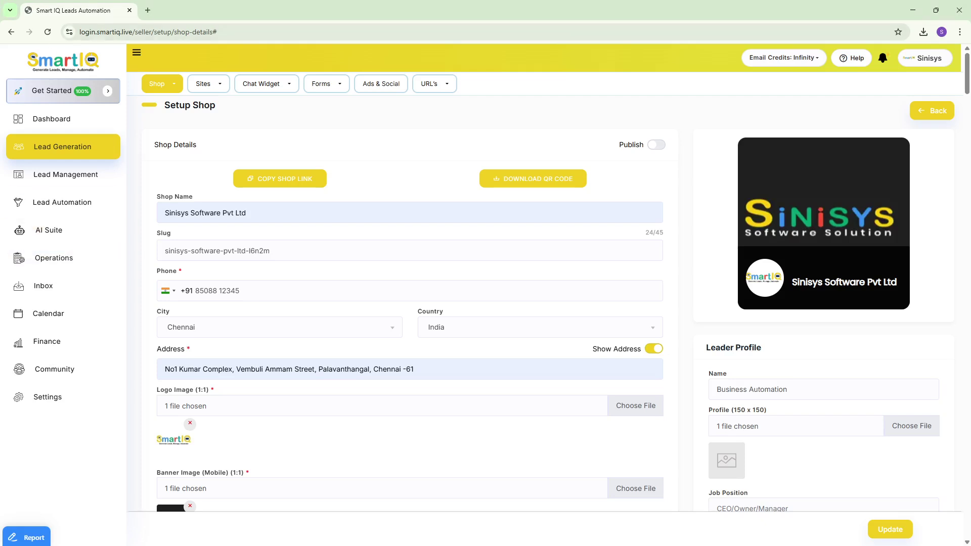
pyautogui.click(654, 147)
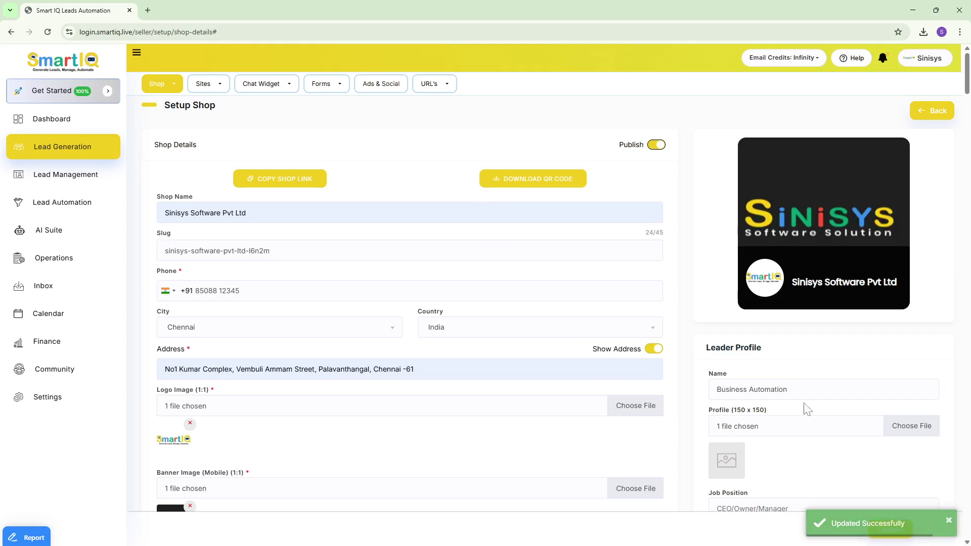
# - Save the updated shop setup with its policies and published status
pyautogui.scroll(-15, 663, 346)
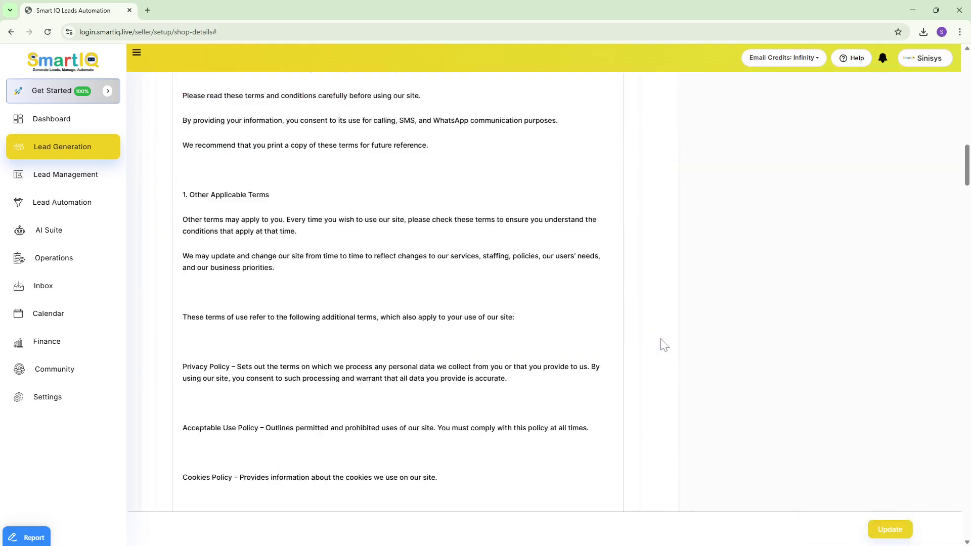
pyautogui.scroll(-5, 664, 345)
pyautogui.click(886, 528)
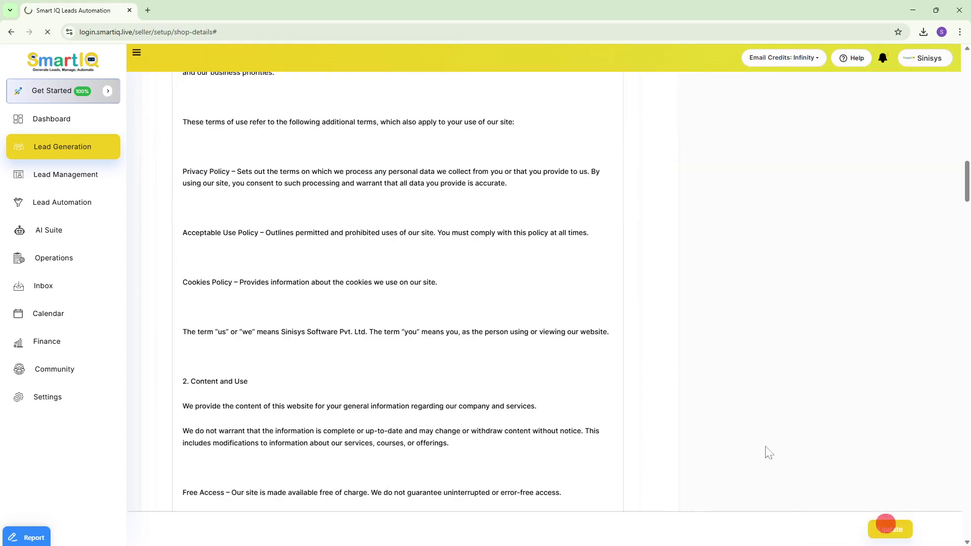
pyautogui.scroll(20, 635, 414)
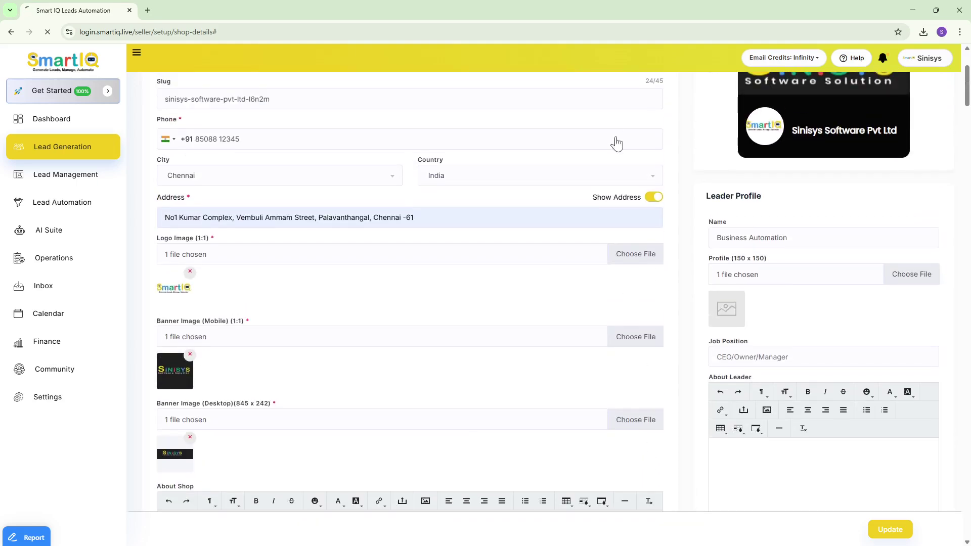
pyautogui.scroll(3, 607, 169)
pyautogui.click(905, 529)
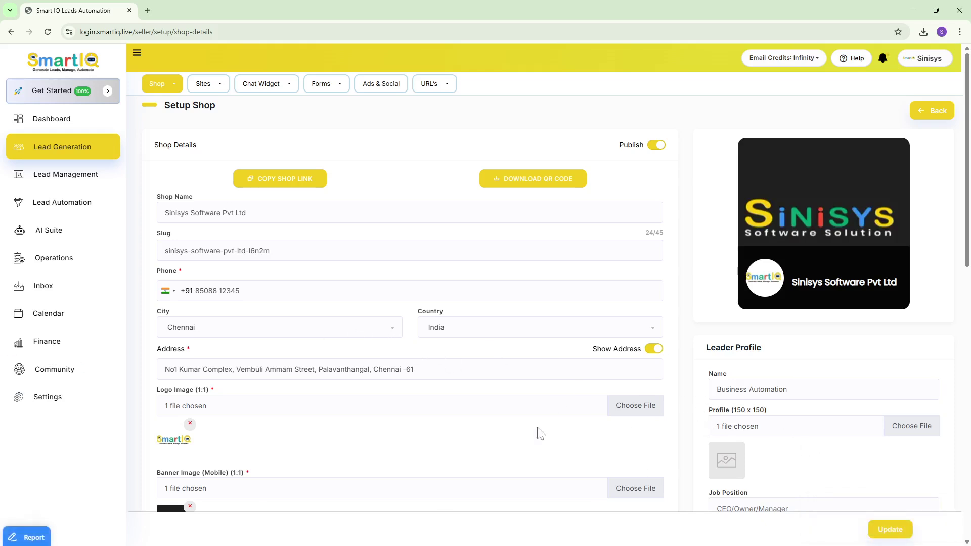
# - Copy the shop link from the Shop Details and dismiss the copy notice
pyautogui.scroll(-5, 786, 354)
pyautogui.scroll(5, 787, 341)
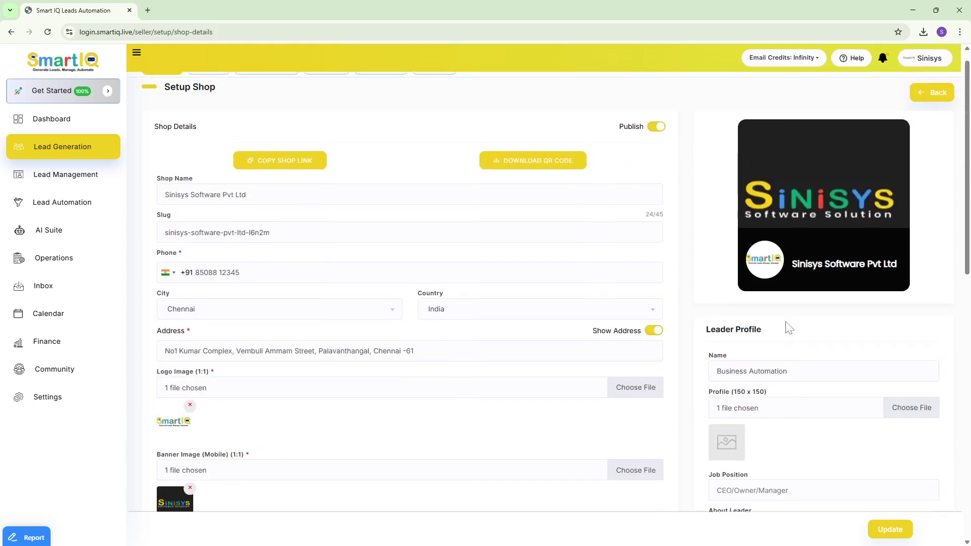
pyautogui.click(278, 182)
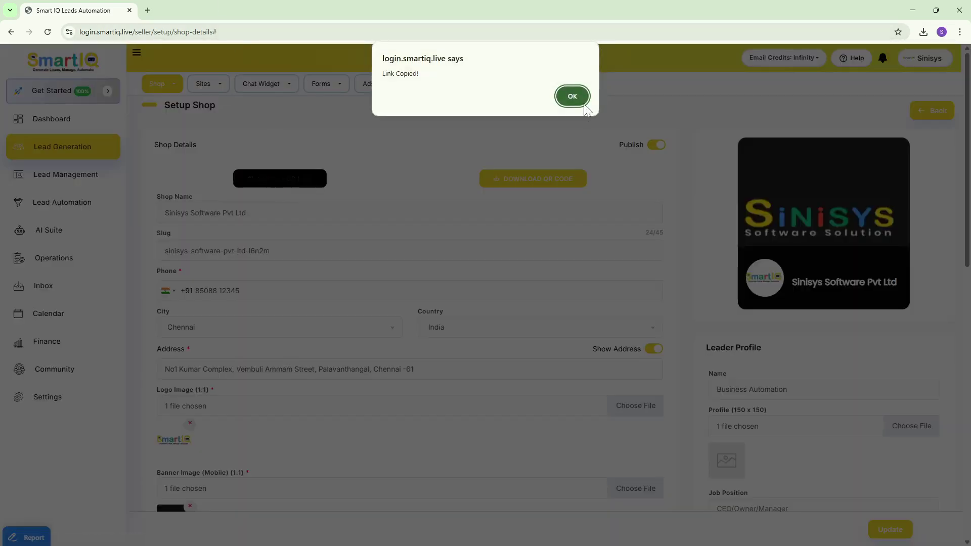
pyautogui.click(573, 97)
pyautogui.click(147, 11)
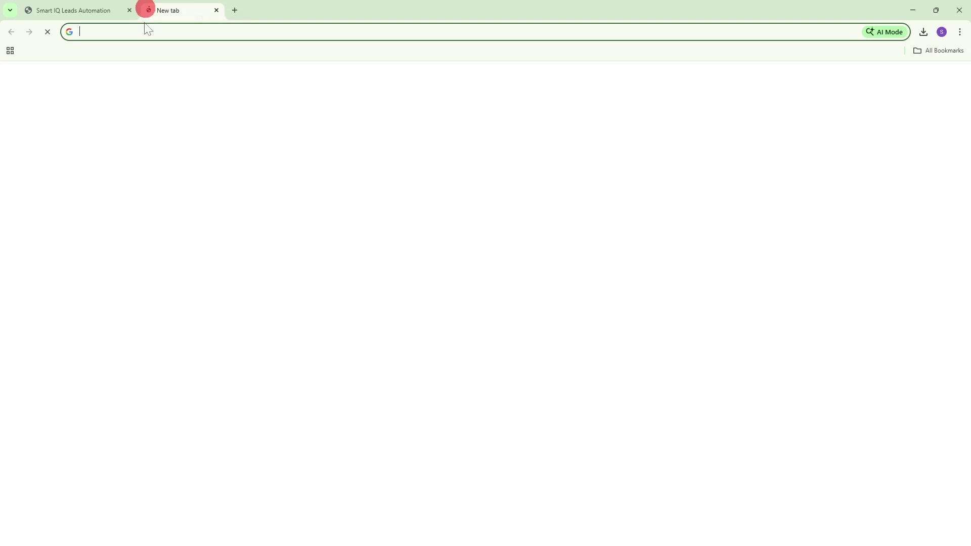
pyautogui.hotkey('ctrl', 'v')
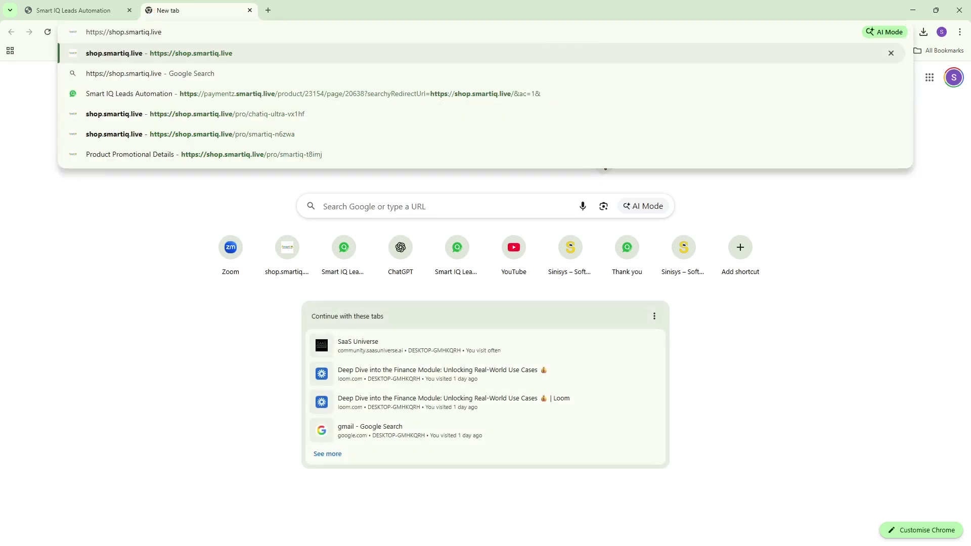
pyautogui.press('Return')
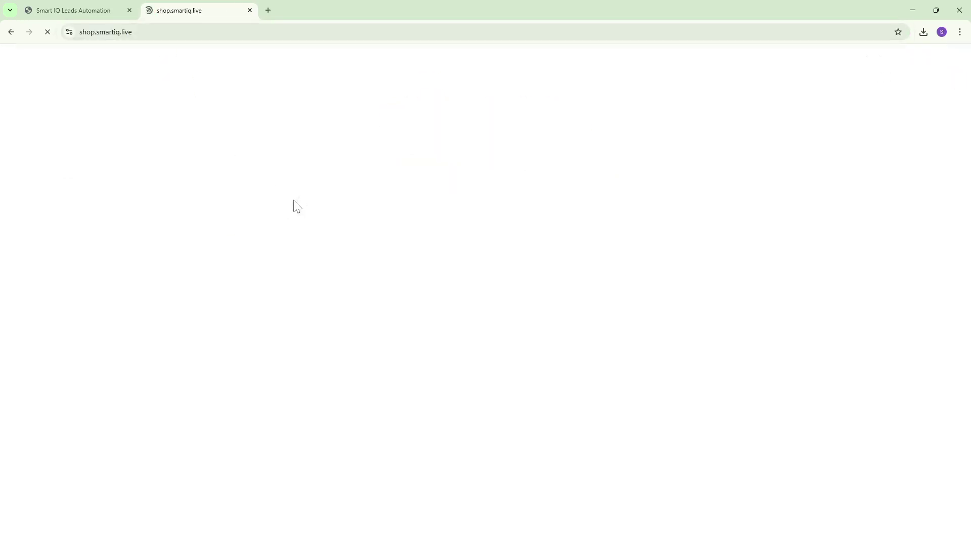
pyautogui.scroll(-4, 294, 201)
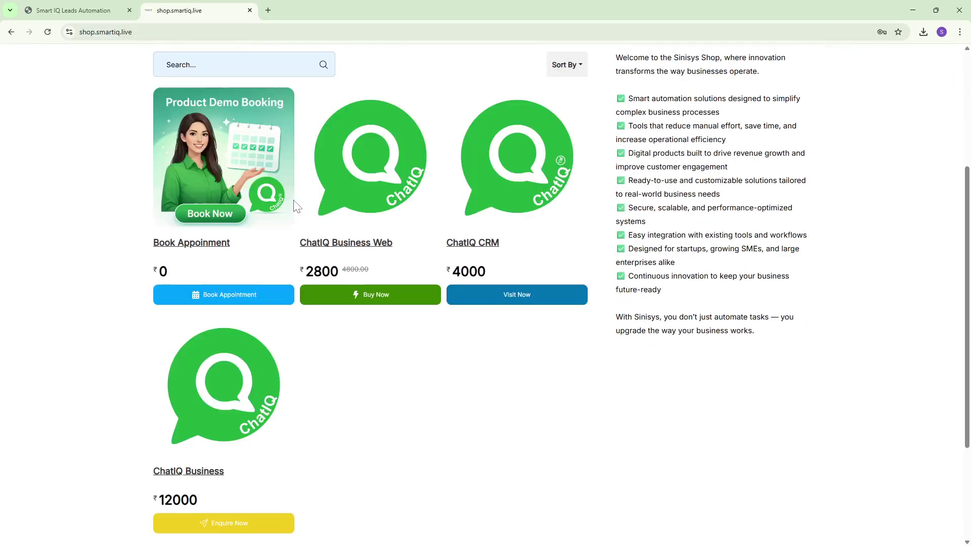
# - Examine the live storefront's banner, seller details, product cards, shop description and footer policy links
pyautogui.scroll(4, 296, 205)
pyautogui.click(173, 218)
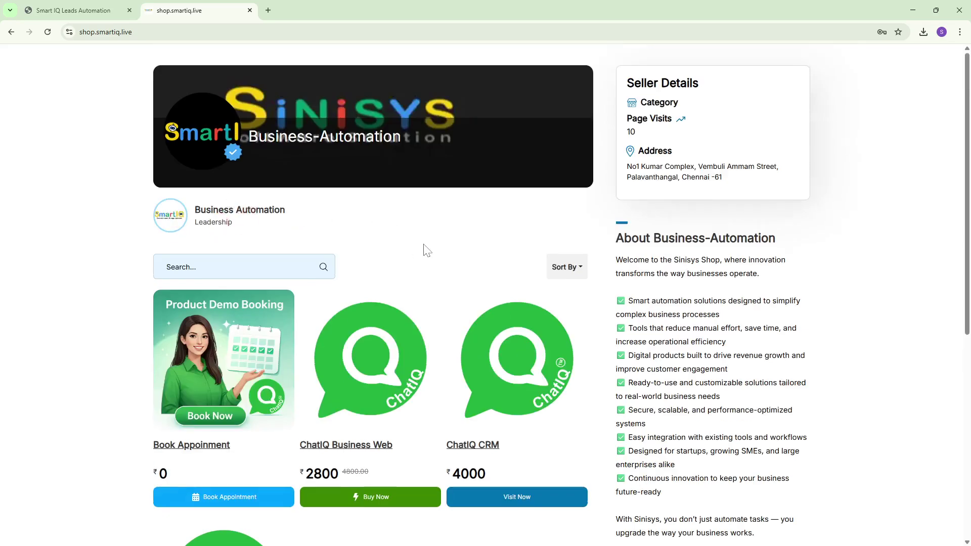
pyautogui.scroll(-2, 447, 253)
pyautogui.scroll(-4, 445, 251)
pyautogui.scroll(6, 445, 252)
pyautogui.scroll(-2, 809, 372)
pyautogui.scroll(-2, 654, 370)
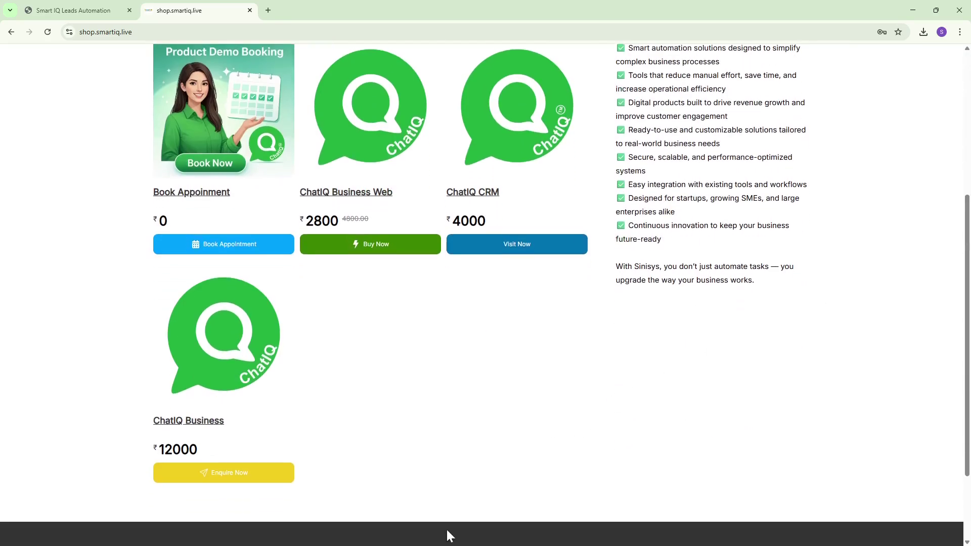
pyautogui.scroll(-2, 396, 436)
pyautogui.scroll(-1, 396, 435)
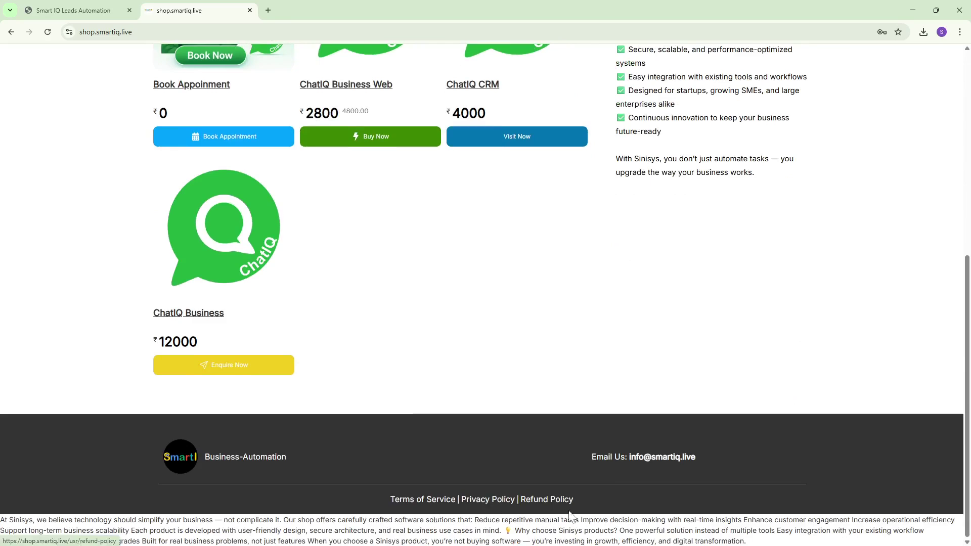
pyautogui.scroll(8, 490, 122)
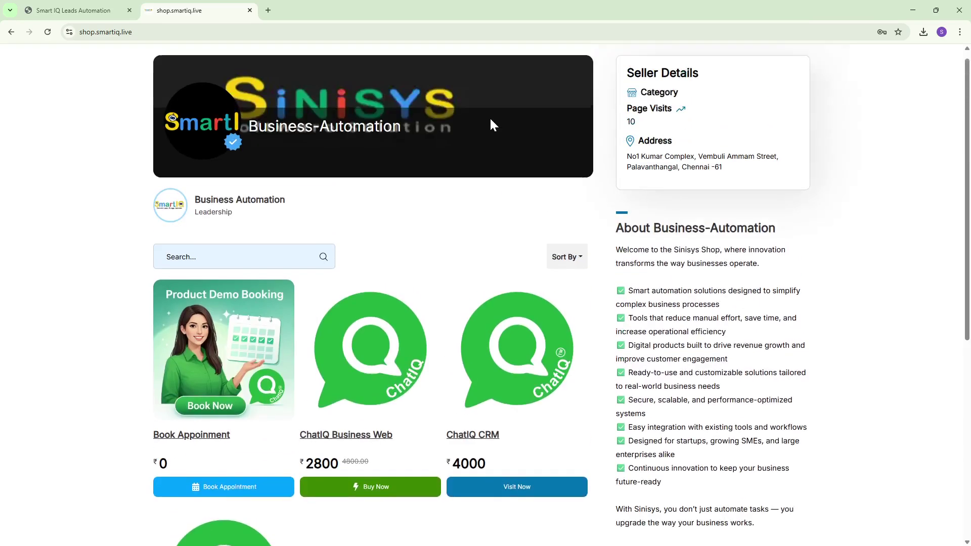
pyautogui.scroll(-5, 307, 217)
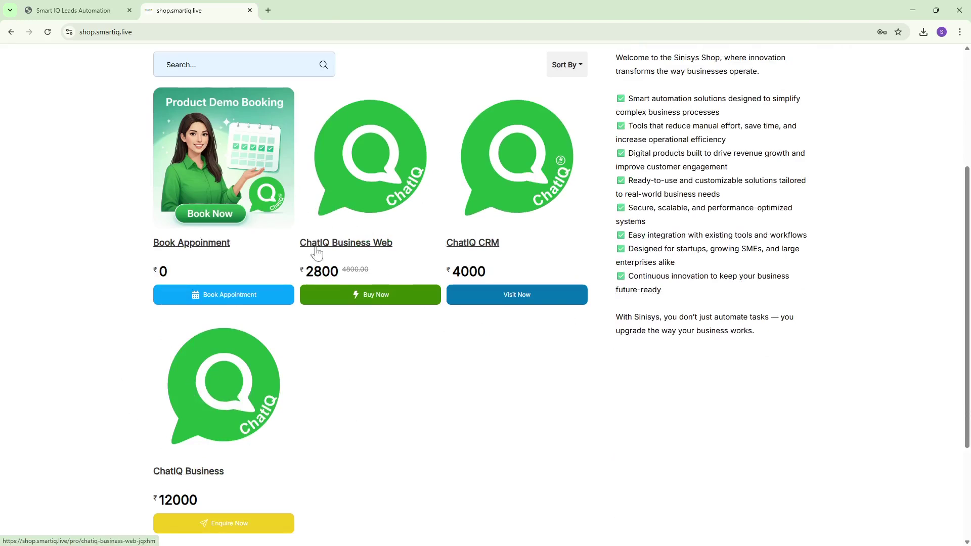
# - Open the list of all products in the Smart IQ admin site and compare it with the products on the live storefront
pyautogui.click(76, 10)
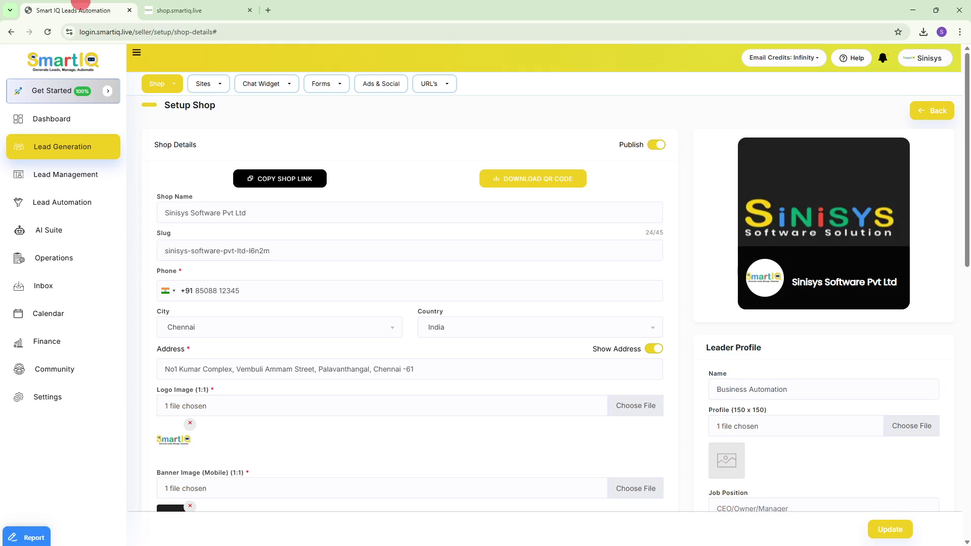
pyautogui.click(167, 87)
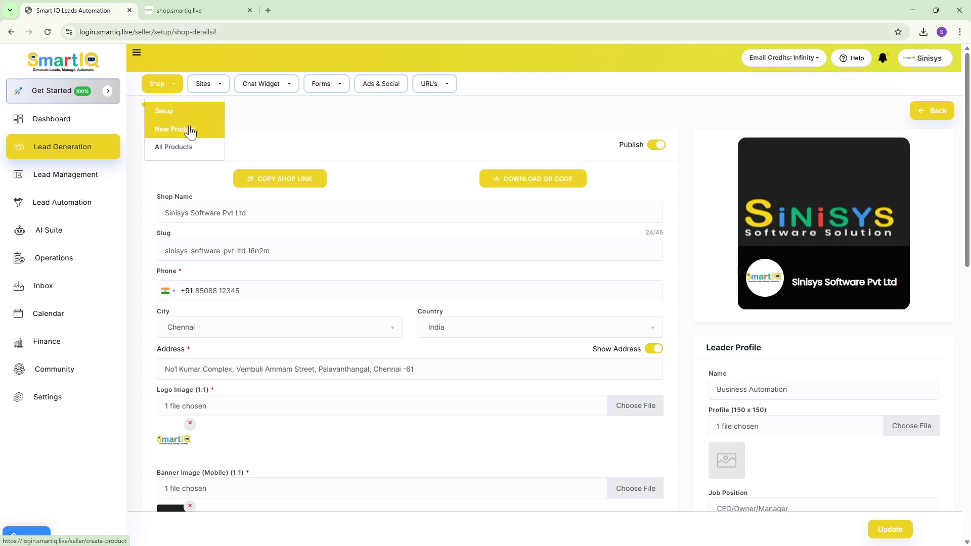
pyautogui.click(188, 145)
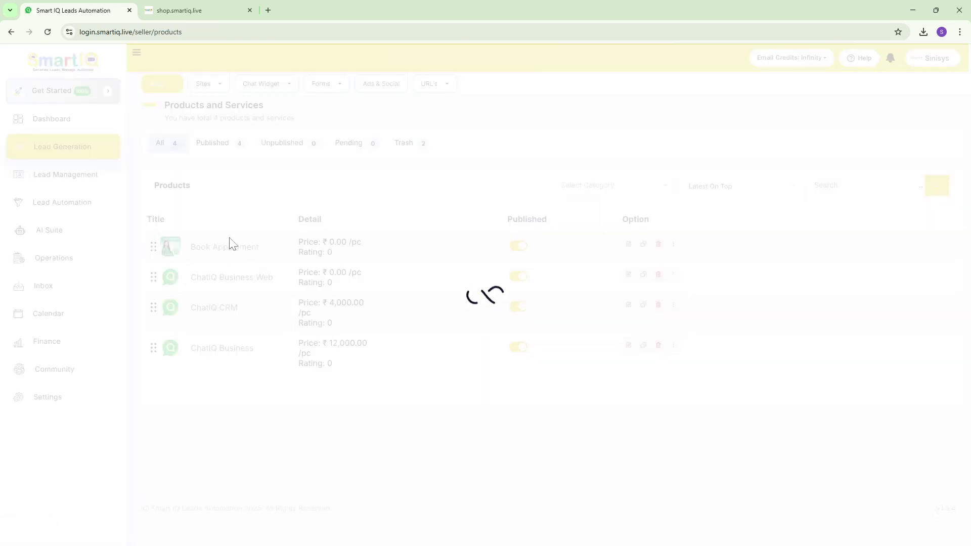
pyautogui.click(224, 6)
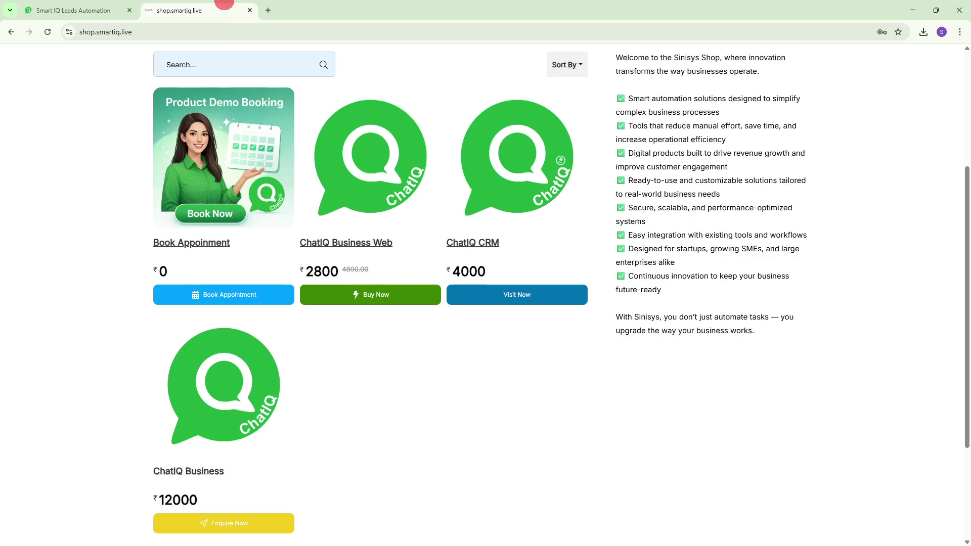
pyautogui.scroll(-3, 284, 405)
pyautogui.click(103, 8)
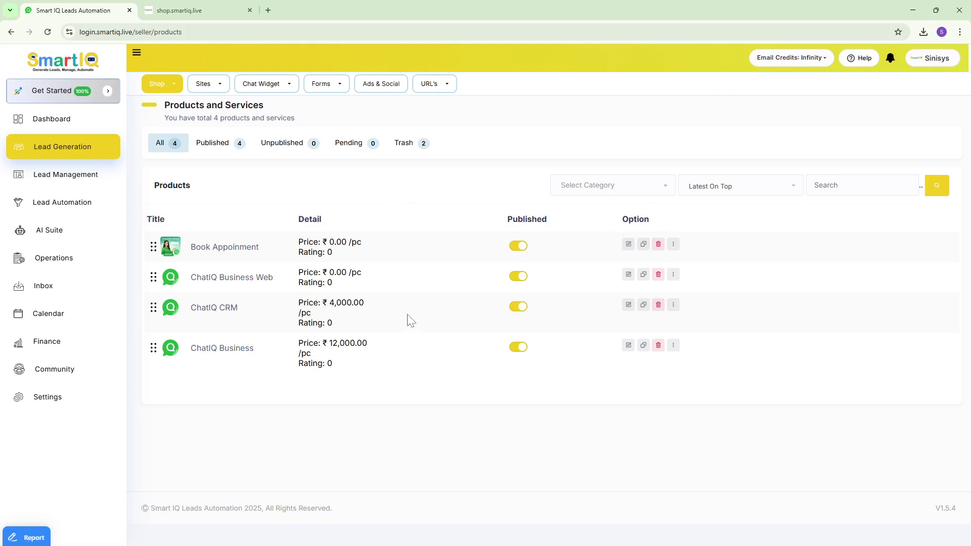
# - Start a new product in the shop and set its product/service name to Smartiq
pyautogui.click(178, 86)
pyautogui.click(181, 126)
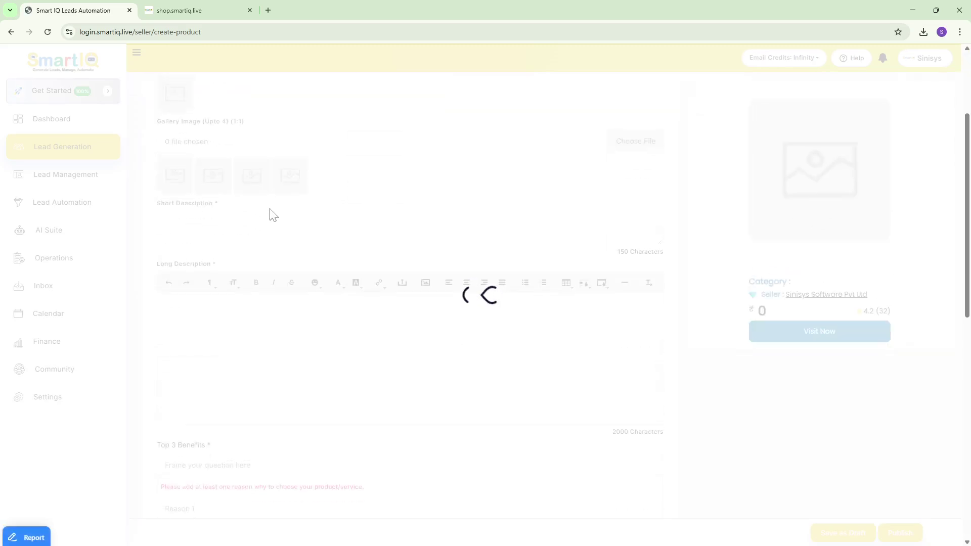
pyautogui.click(212, 162)
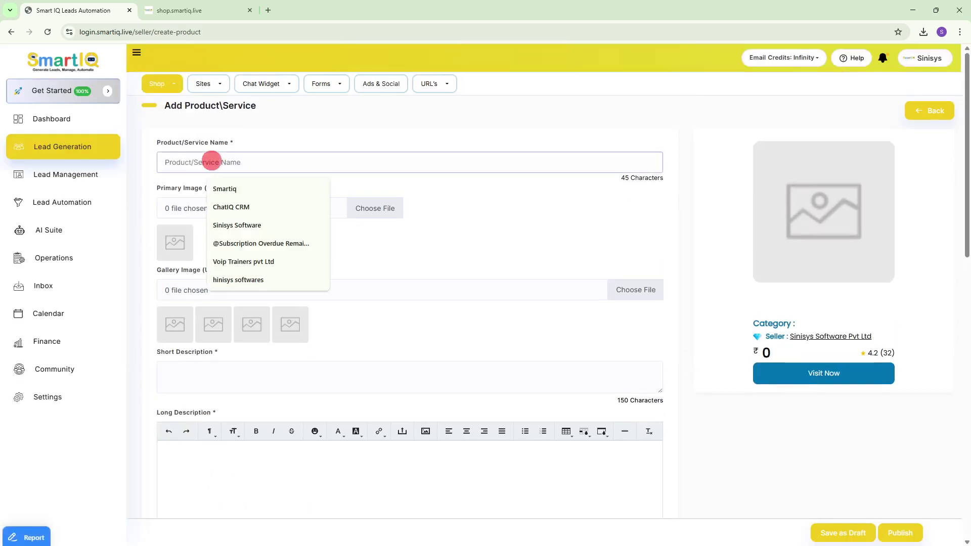
pyautogui.click(228, 188)
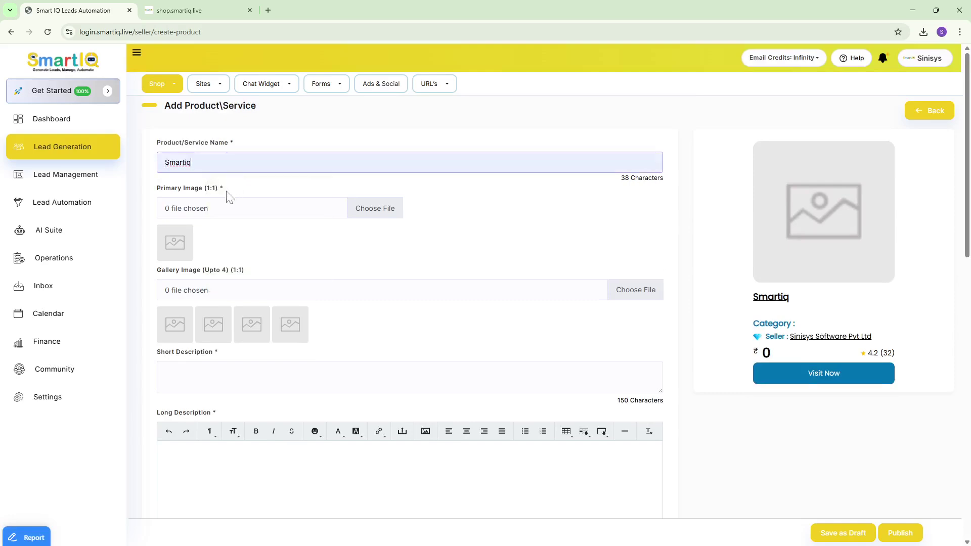
# - Set the product's primary image to the SmartIQ logo 1f3147d28261461f….webp from the media files
pyautogui.click(225, 206)
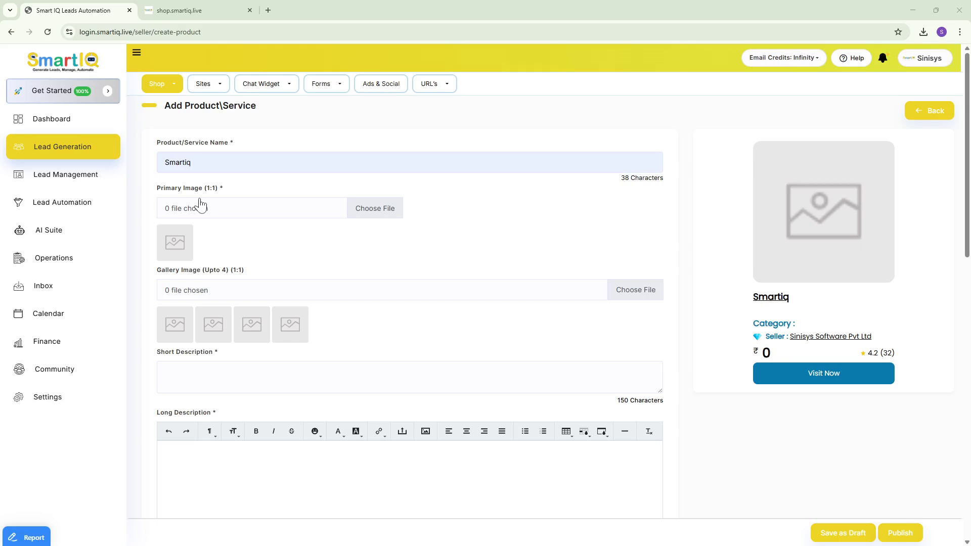
pyautogui.click(385, 210)
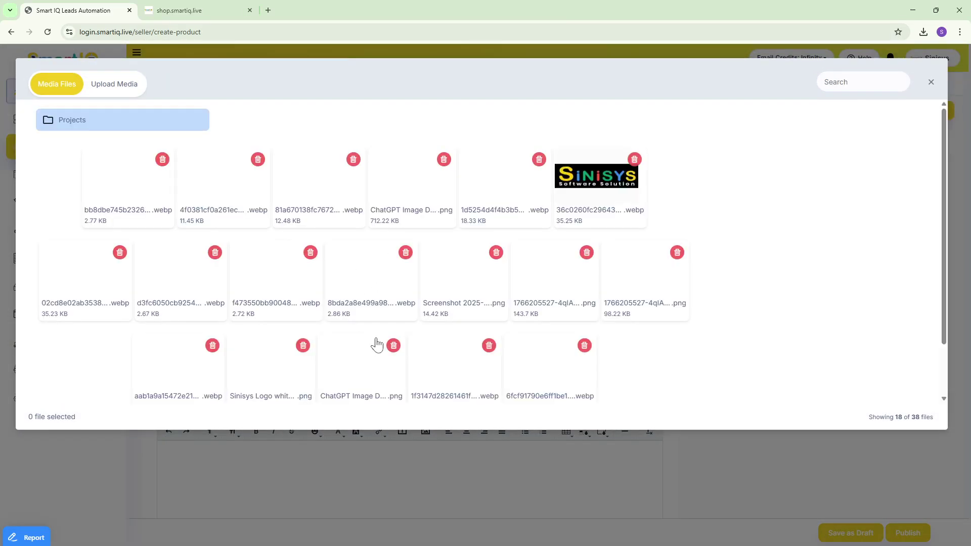
pyautogui.click(445, 366)
pyautogui.click(748, 322)
# - Add the SmartIQ logo and the ChatGPT shop flowchart image, cropped to its middle section, to the product's gallery images
pyautogui.scroll(-3, 277, 293)
pyautogui.click(175, 177)
pyautogui.click(622, 144)
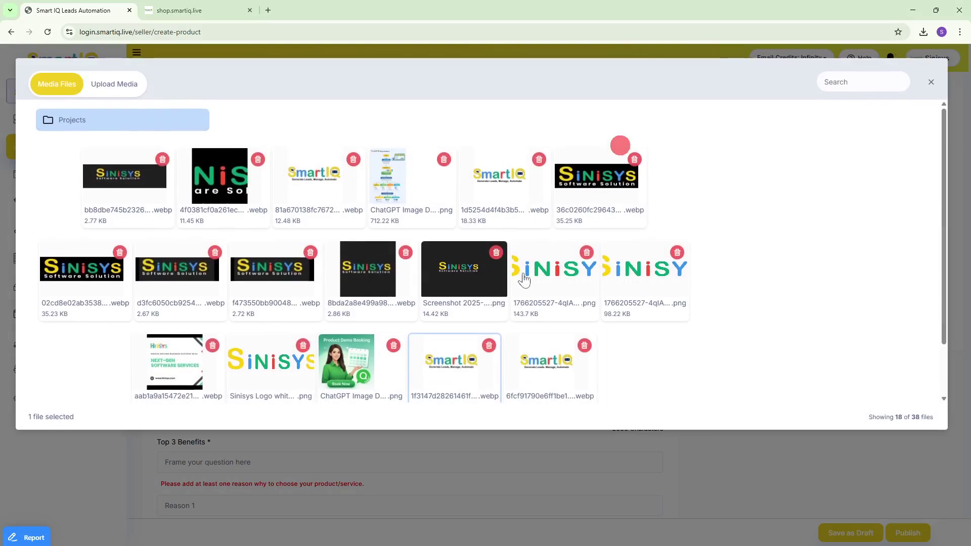
pyautogui.click(436, 356)
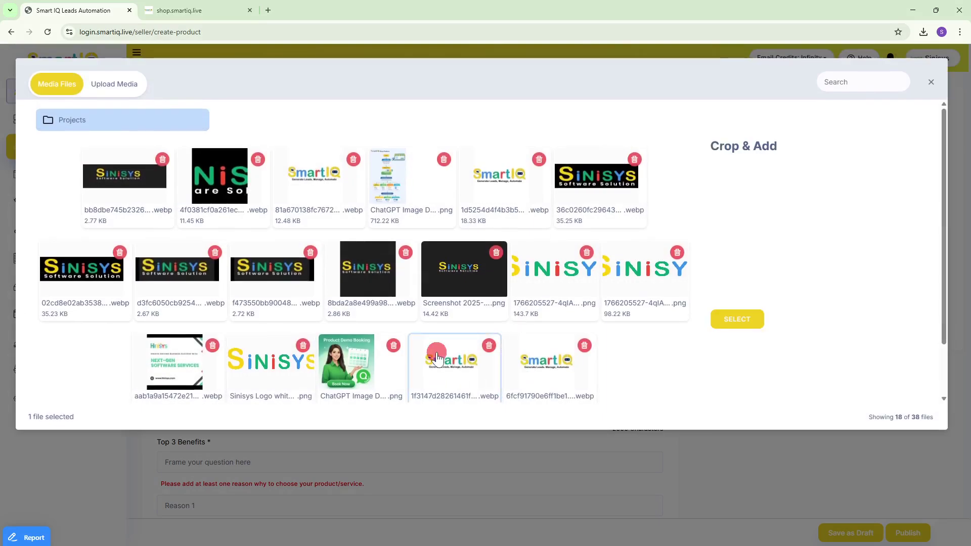
pyautogui.click(592, 189)
pyautogui.click(384, 193)
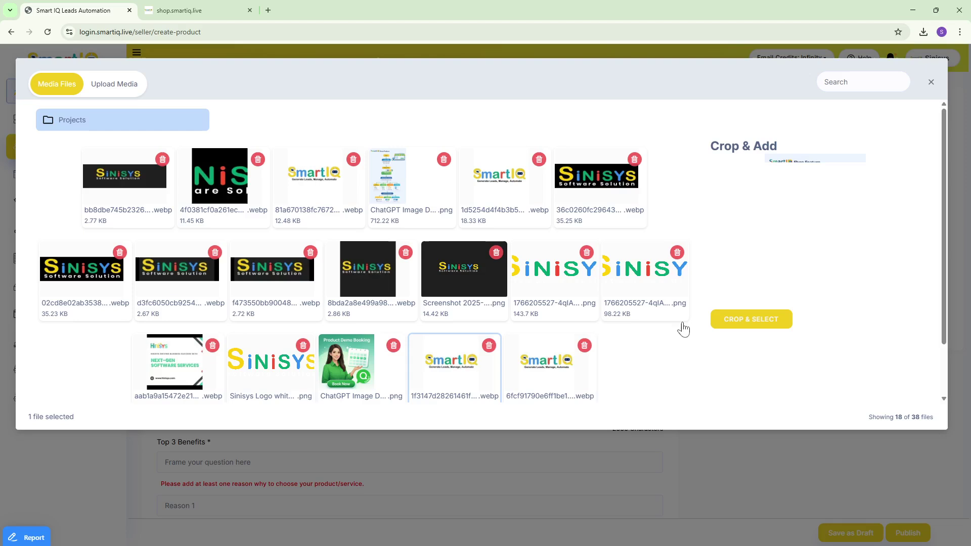
pyautogui.click(740, 322)
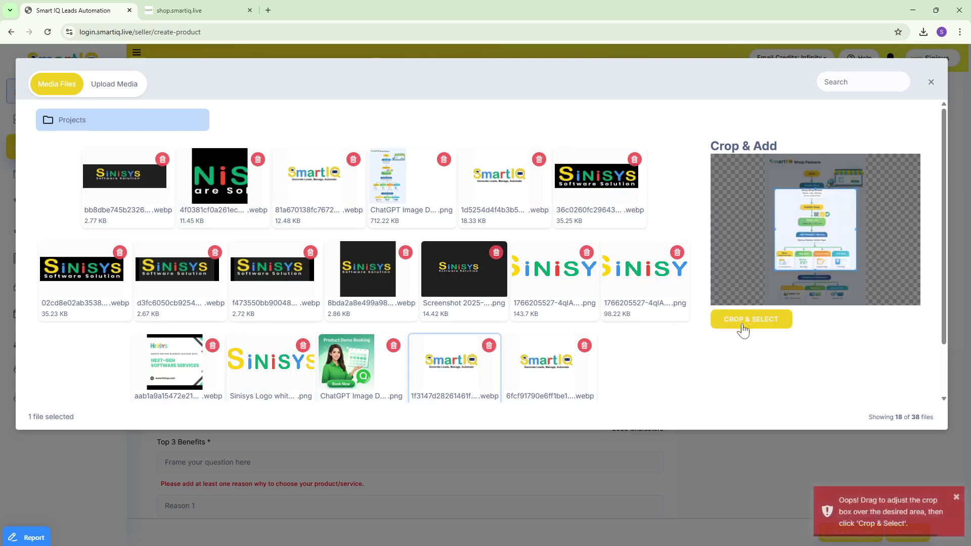
pyautogui.moveTo(796, 214)
pyautogui.mouseDown()
pyautogui.moveTo(805, 236)
pyautogui.moveTo(790, 223)
pyautogui.mouseUp()
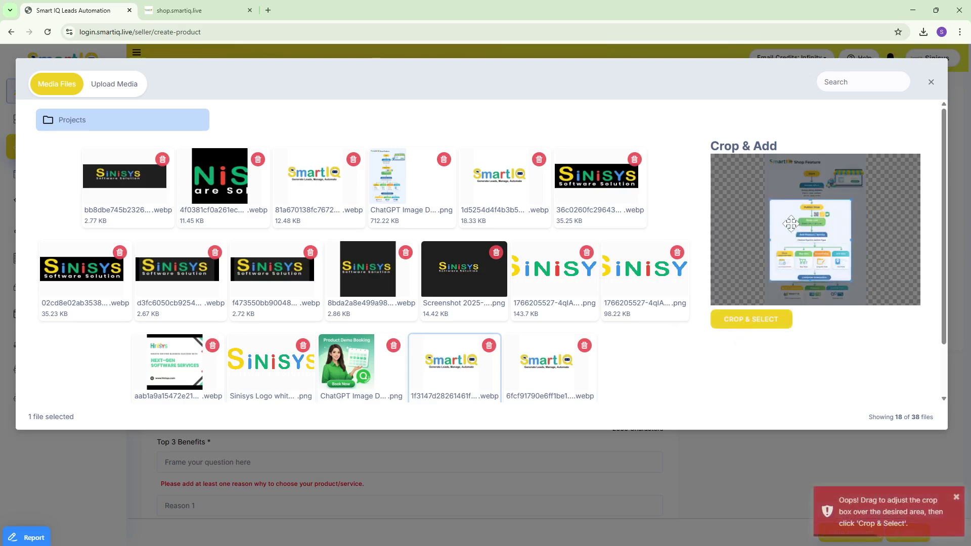
pyautogui.click(768, 322)
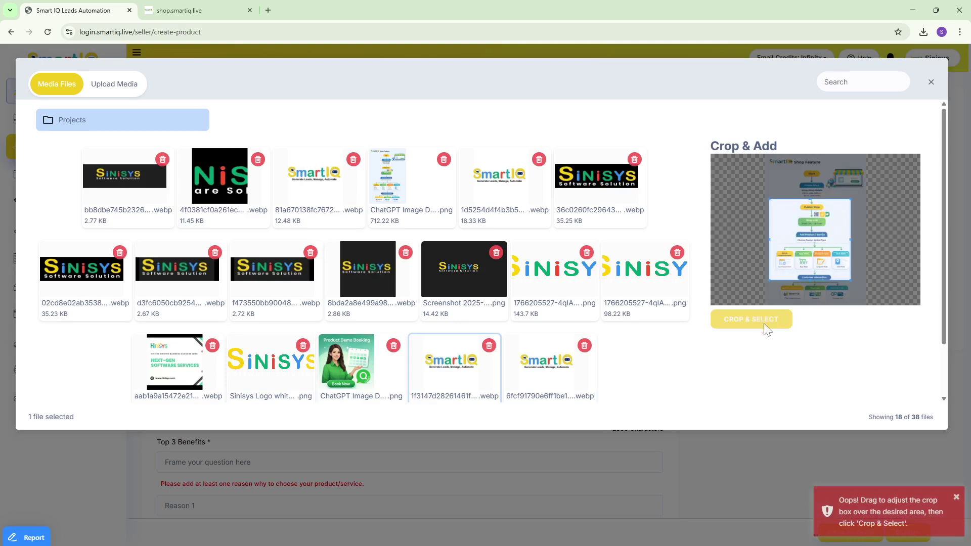
pyautogui.click(753, 323)
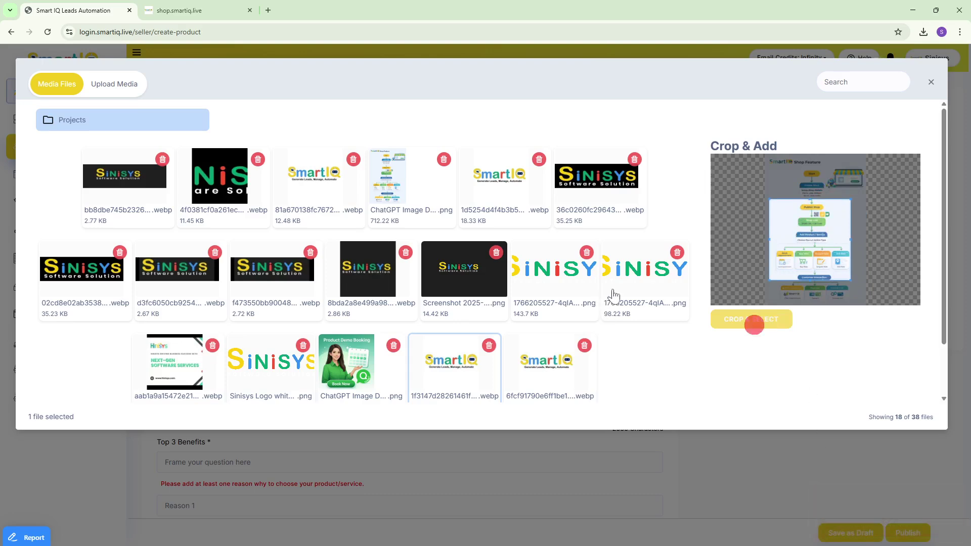
pyautogui.click(651, 271)
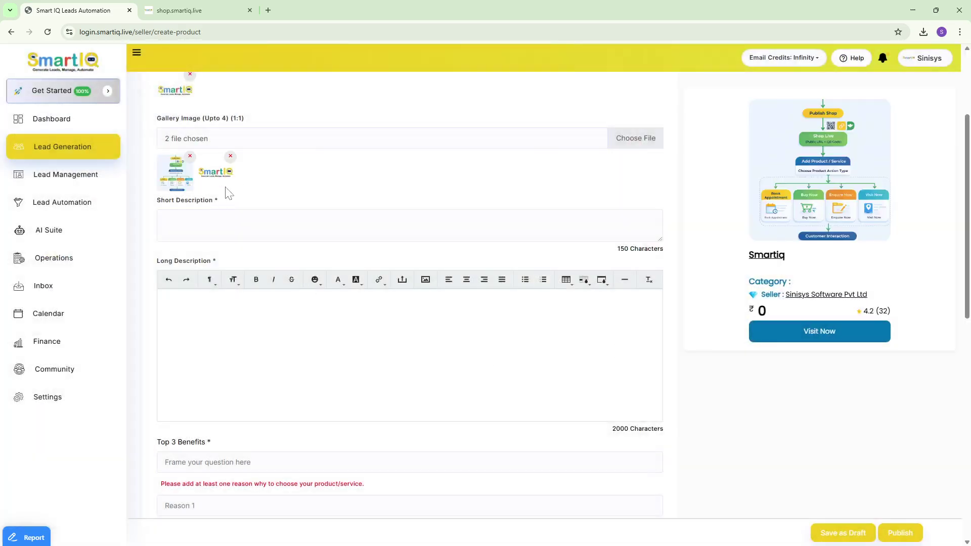
# - Enter "it is an business automation tool" as the product's short description
pyautogui.scroll(3, 405, 230)
pyautogui.scroll(-2, 290, 274)
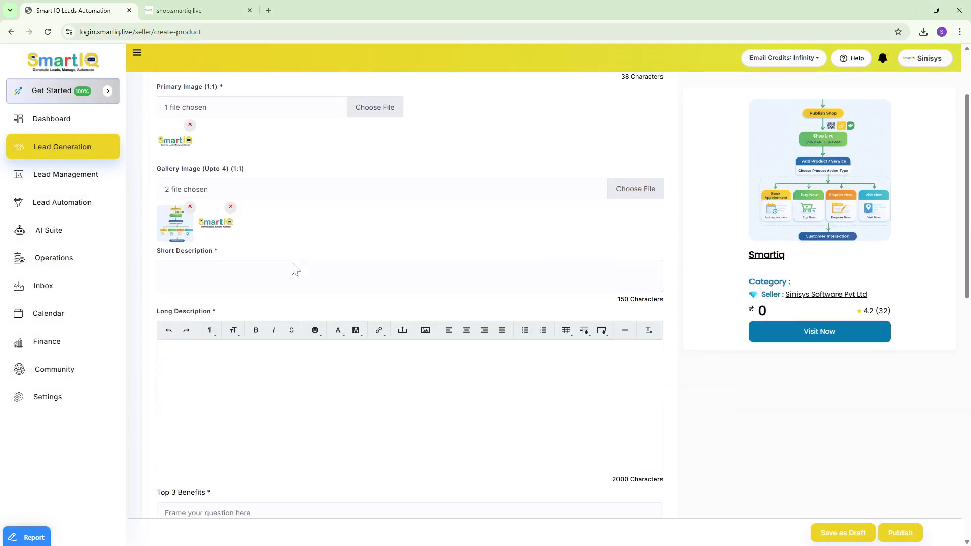
pyautogui.scroll(-3, 238, 207)
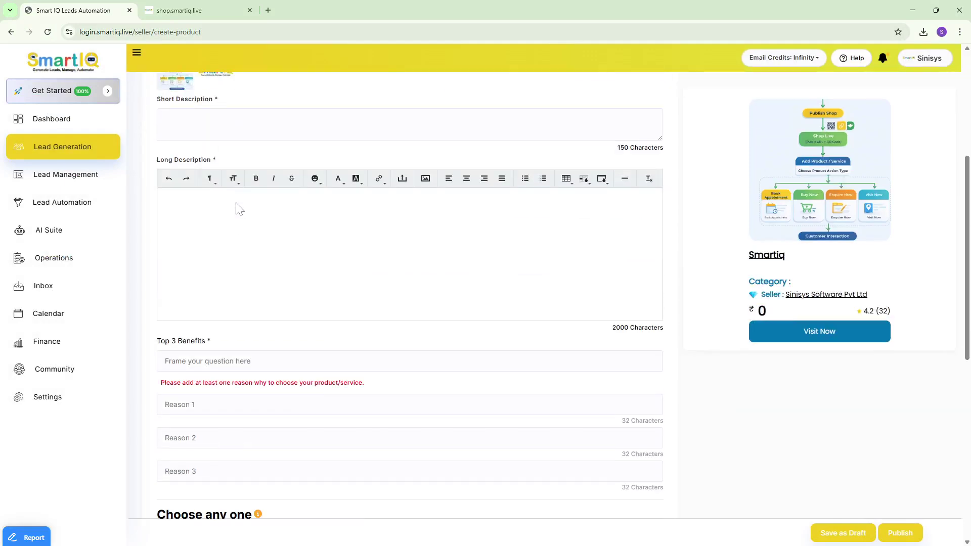
pyautogui.scroll(2, 236, 208)
pyautogui.click(237, 221)
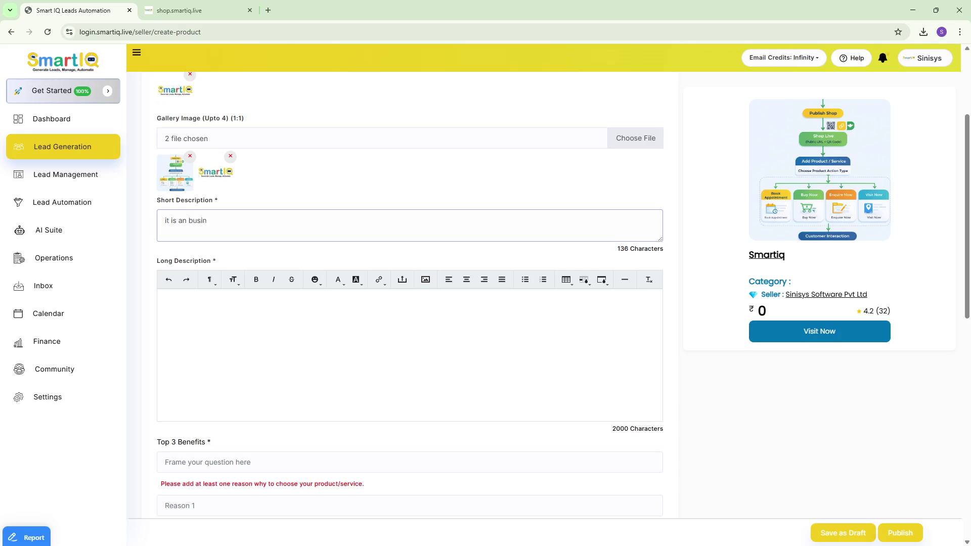
pyautogui.write('ss automation tool')
# - Paste the prepared SmartIQ platform text into the product's long description and check it from introduction to conclusion
pyautogui.click(209, 338)
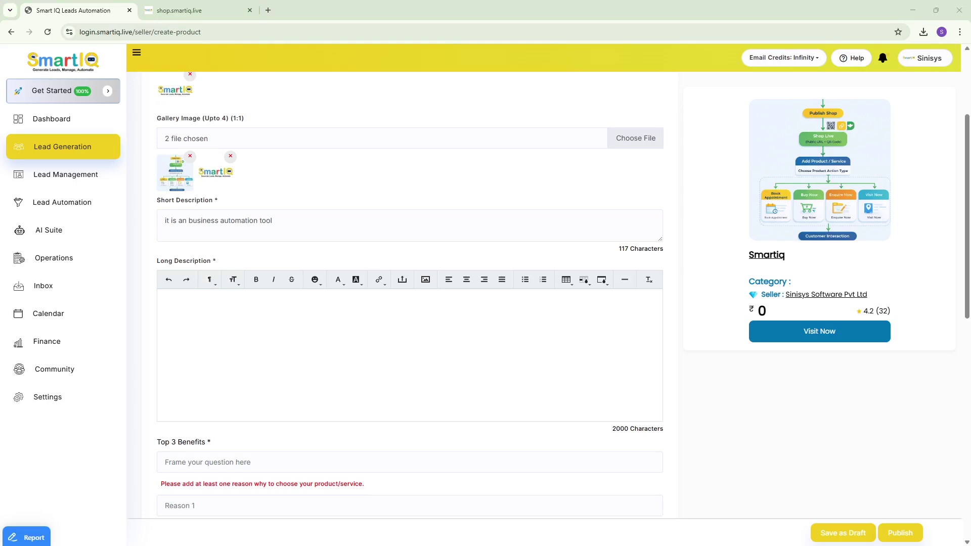
pyautogui.click(177, 321)
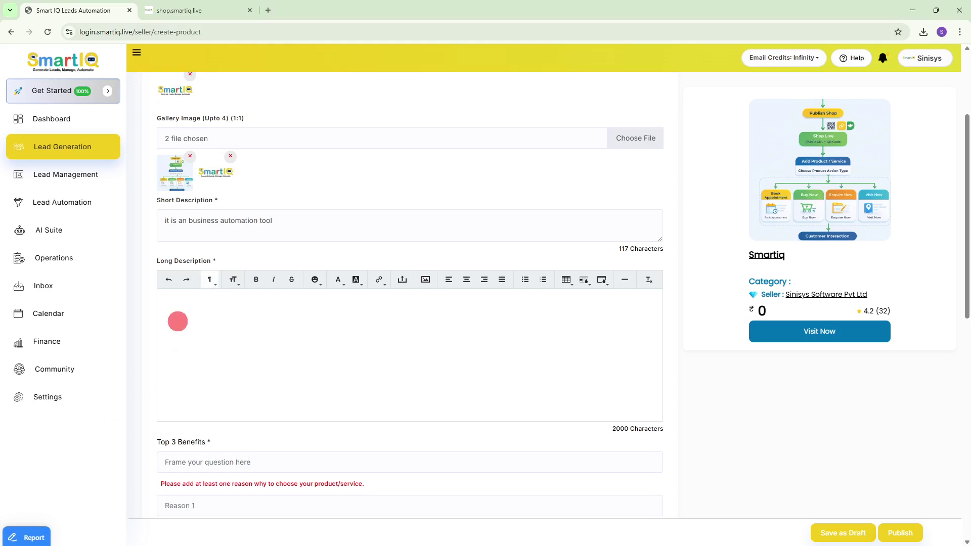
pyautogui.hotkey('ctrl', 'v')
pyautogui.scroll(10, 409, 296)
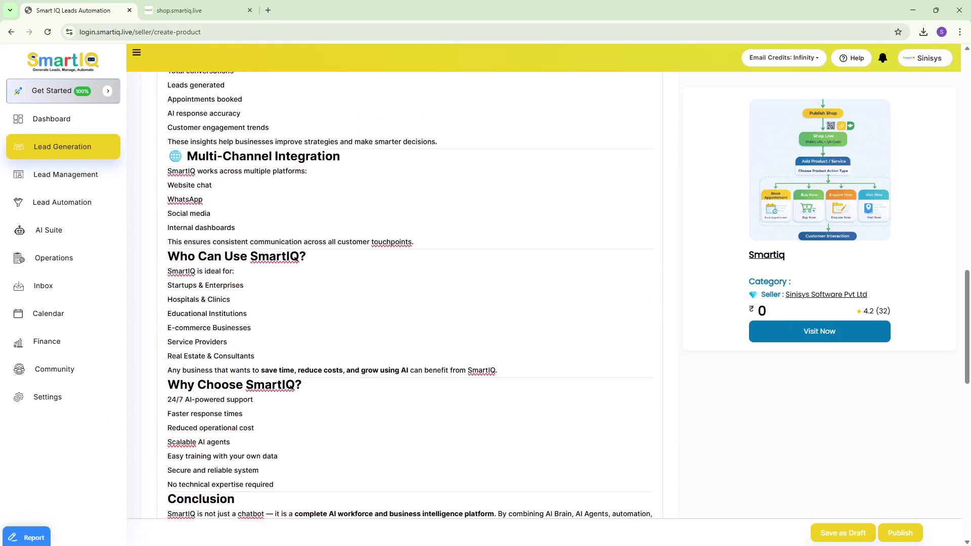
pyautogui.scroll(10, 249, 303)
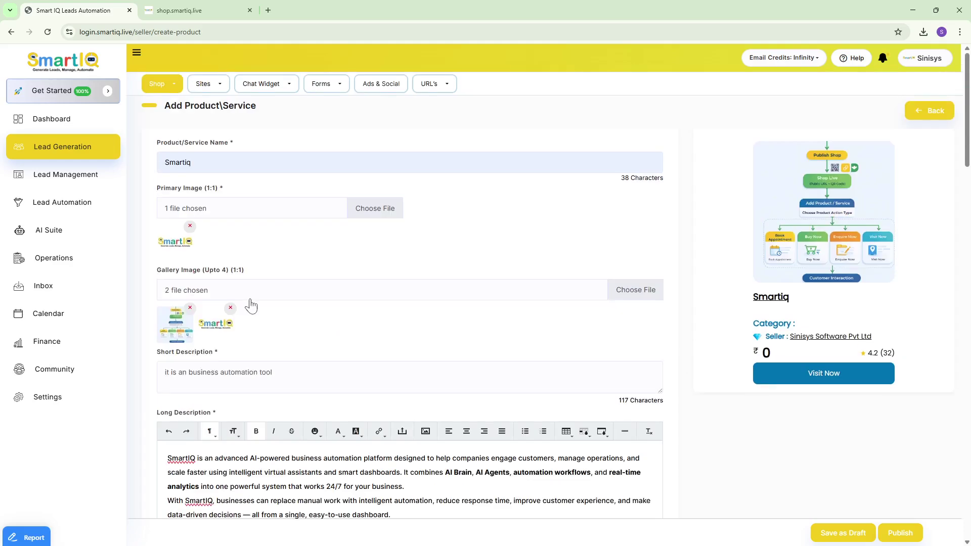
pyautogui.scroll(-5, 250, 303)
pyautogui.scroll(-20, 249, 303)
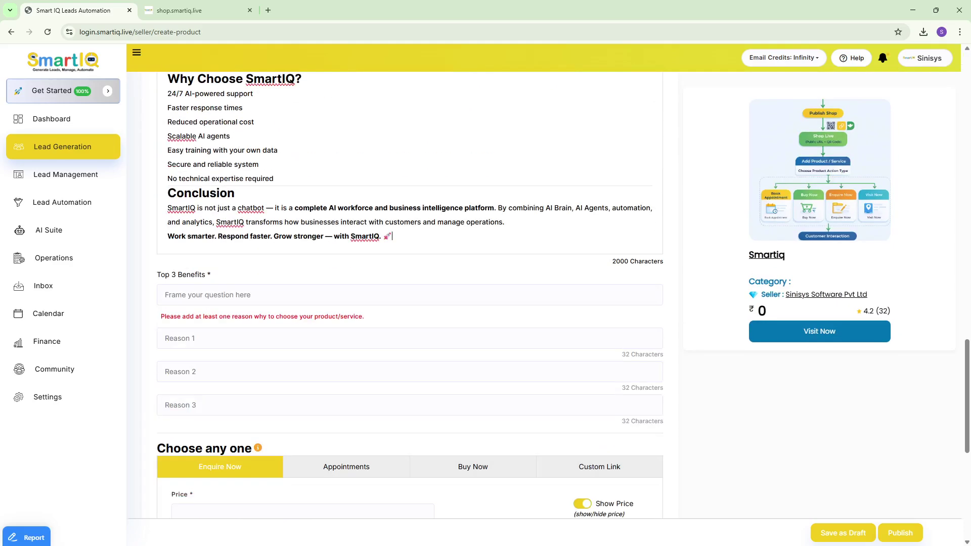
# - Fill in the top 3 benefits with the question "Why Choose smartiq?" and the reasons "easy automation", "no code" and "business integration"
pyautogui.click(239, 192)
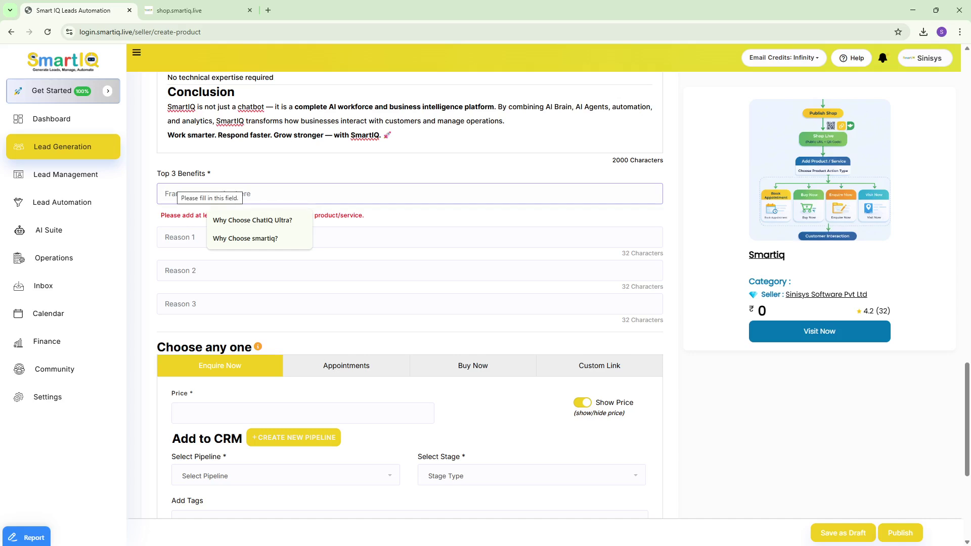
pyautogui.click(244, 238)
pyautogui.click(241, 237)
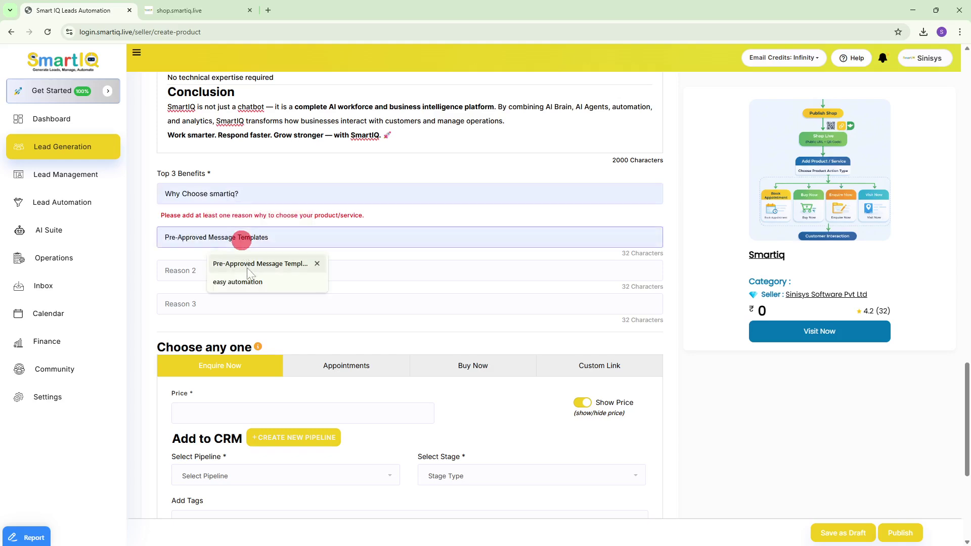
pyautogui.click(250, 285)
pyautogui.click(229, 251)
pyautogui.click(238, 297)
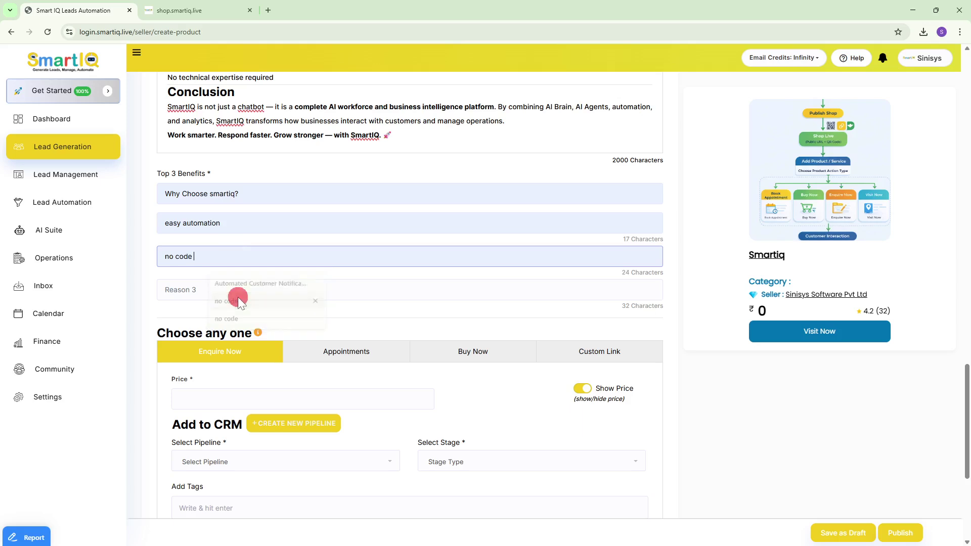
pyautogui.click(237, 296)
pyautogui.click(244, 333)
pyautogui.scroll(2, 255, 278)
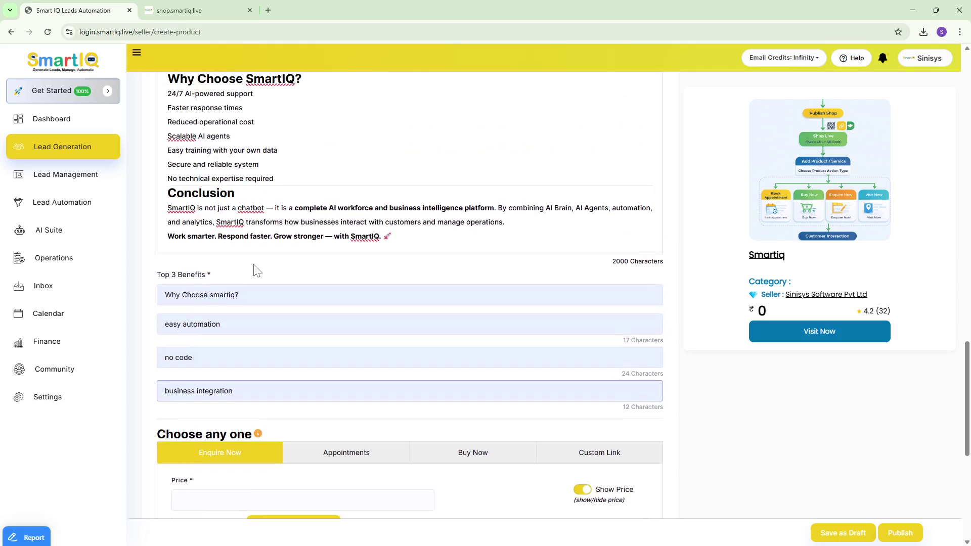
# - Set the product's price to 3000 under the Enquire Now option
pyautogui.scroll(-6, 255, 269)
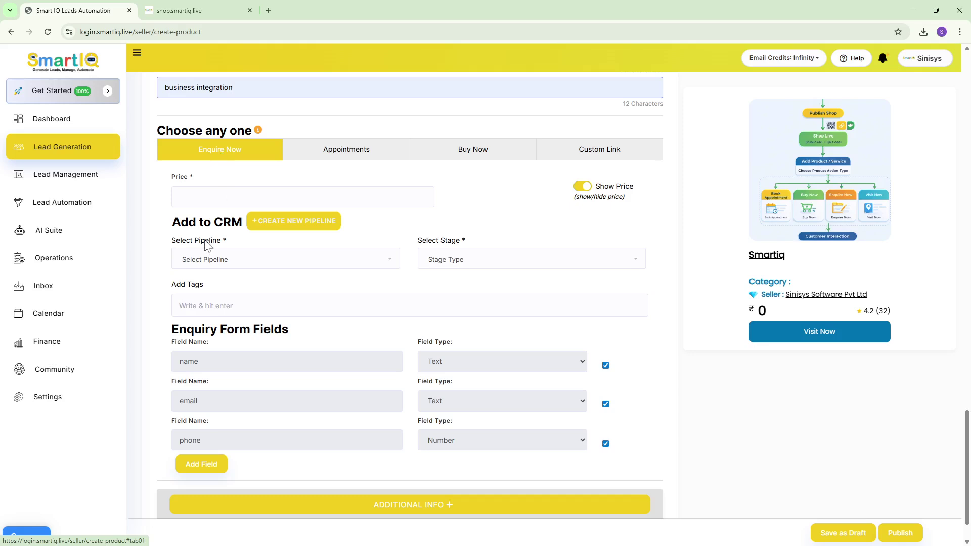
pyautogui.click(195, 196)
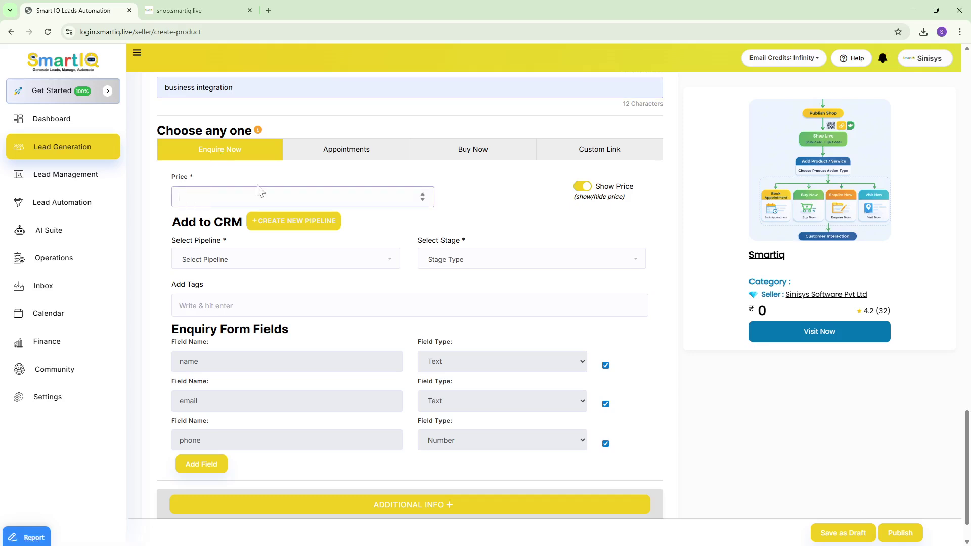
pyautogui.write('3000')
# - Hide the product's price and show it again to compare both versions in the preview card
pyautogui.click(583, 187)
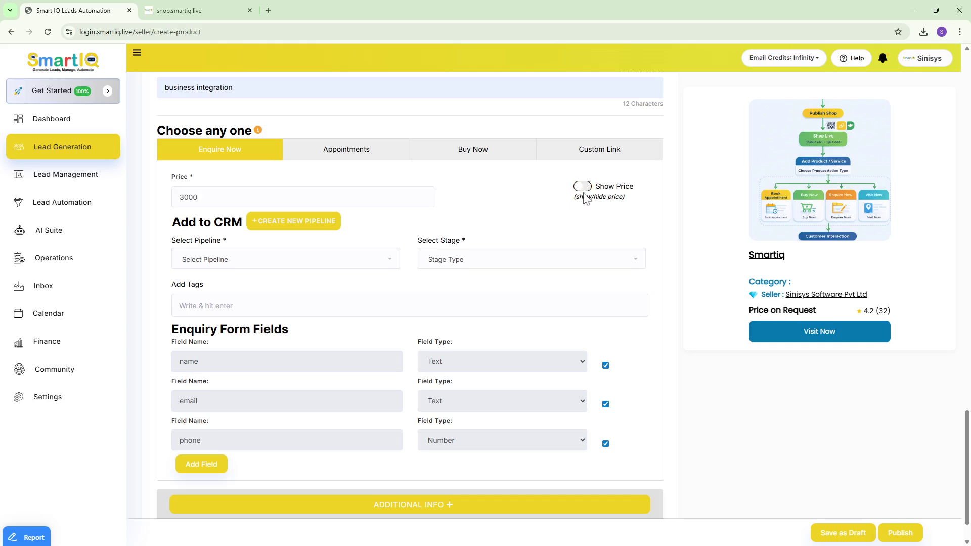
pyautogui.scroll(3, 342, 353)
pyautogui.scroll(-3, 380, 311)
pyautogui.scroll(1, 657, 333)
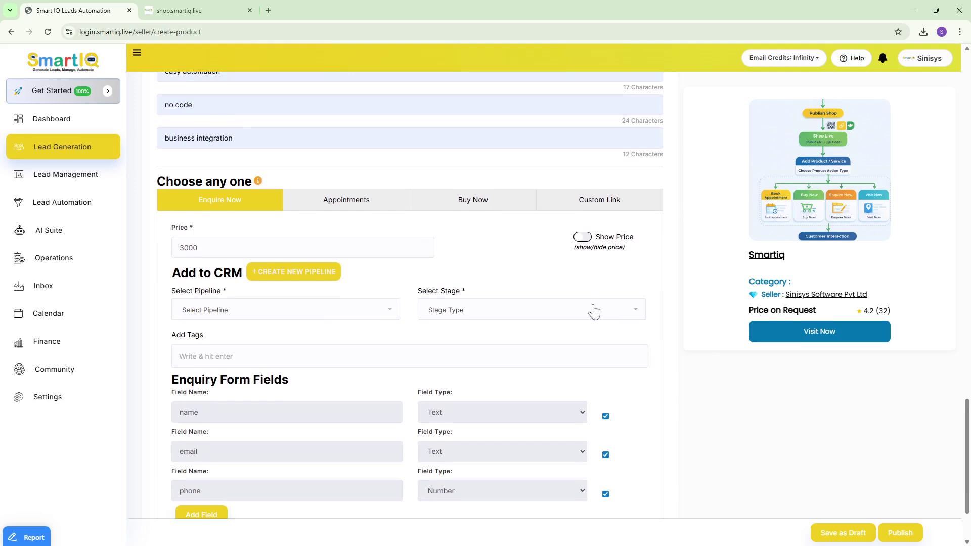
pyautogui.click(583, 237)
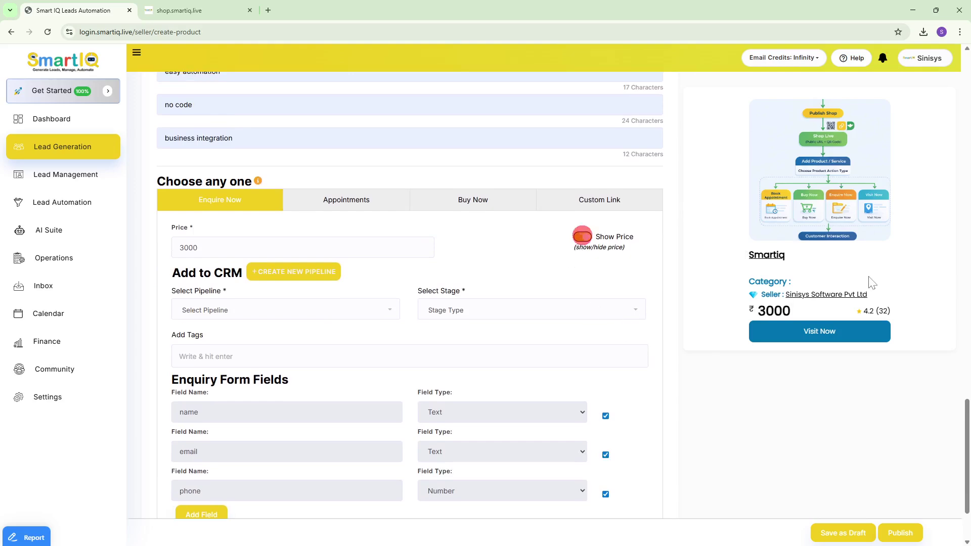
pyautogui.click(583, 238)
pyautogui.click(583, 238)
pyautogui.scroll(1, 586, 243)
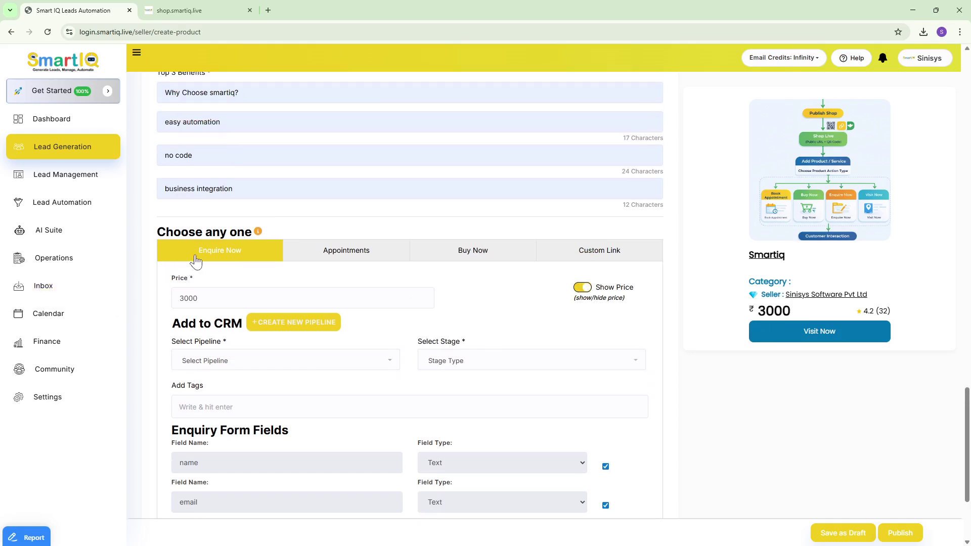
# - Add an extra enquiry form field named "address" with the field type Text Area
pyautogui.scroll(-2, 216, 256)
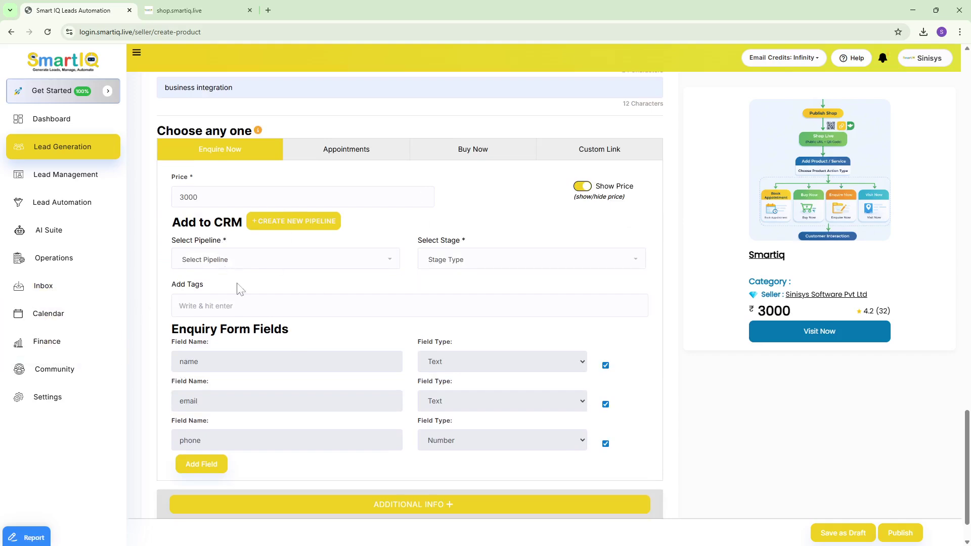
pyautogui.scroll(-1, 298, 260)
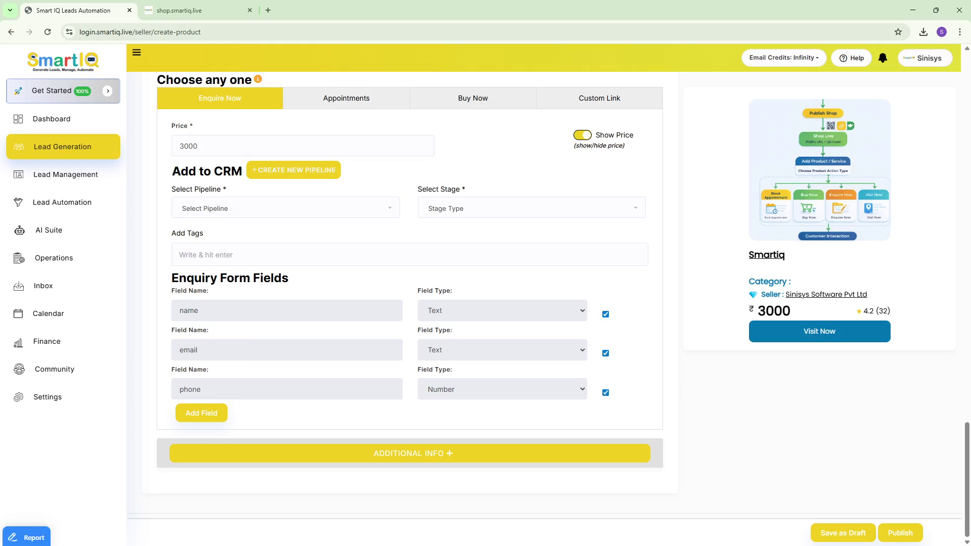
pyautogui.click(202, 413)
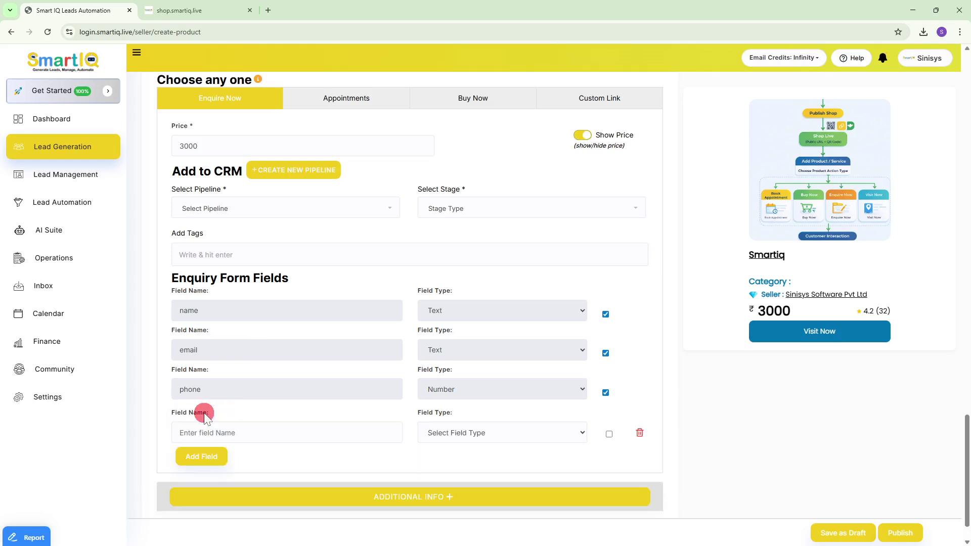
pyautogui.click(214, 424)
pyautogui.click(236, 460)
pyautogui.click(451, 431)
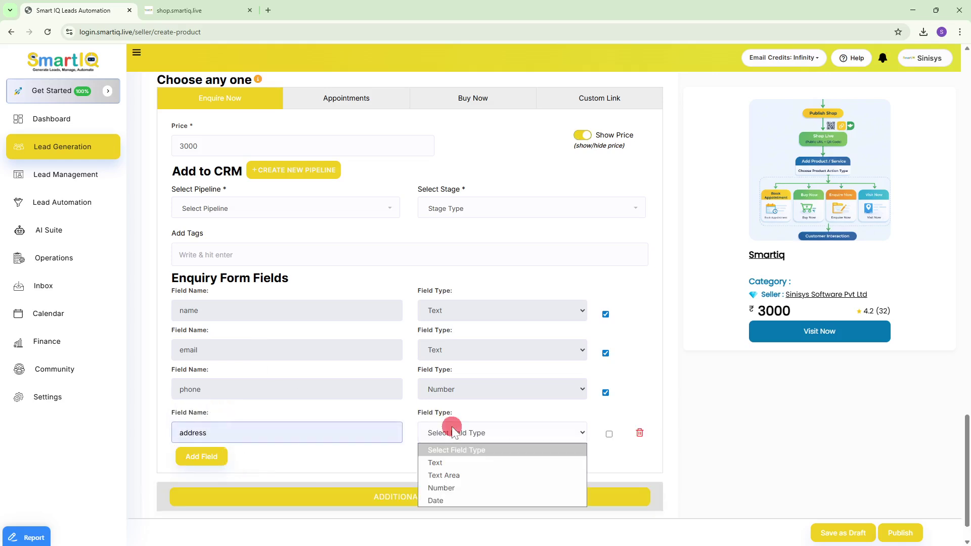
pyautogui.click(451, 477)
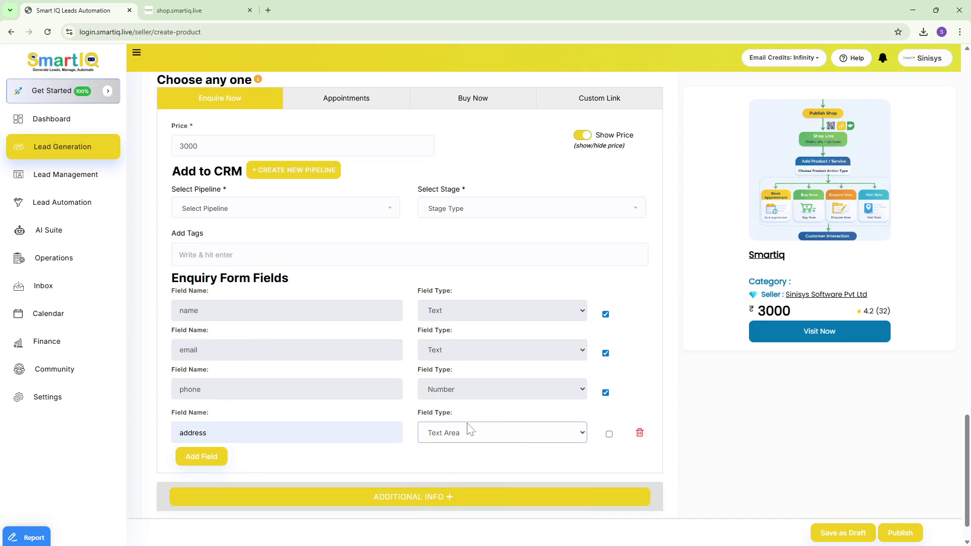
pyautogui.click(609, 434)
pyautogui.scroll(-1, 608, 434)
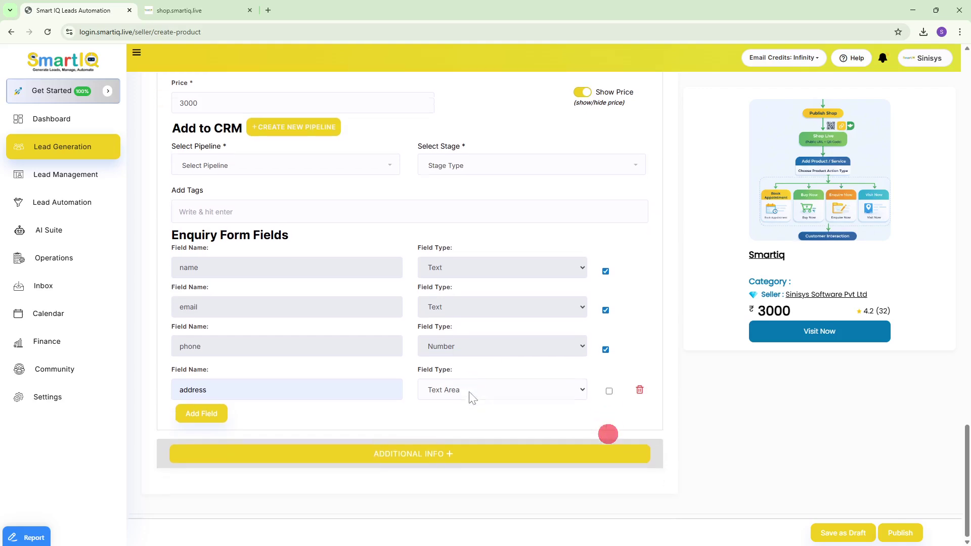
# - Switch the product's action to Appointments and select the SmartIQ Demo event
pyautogui.scroll(7, 477, 362)
pyautogui.scroll(-4, 477, 362)
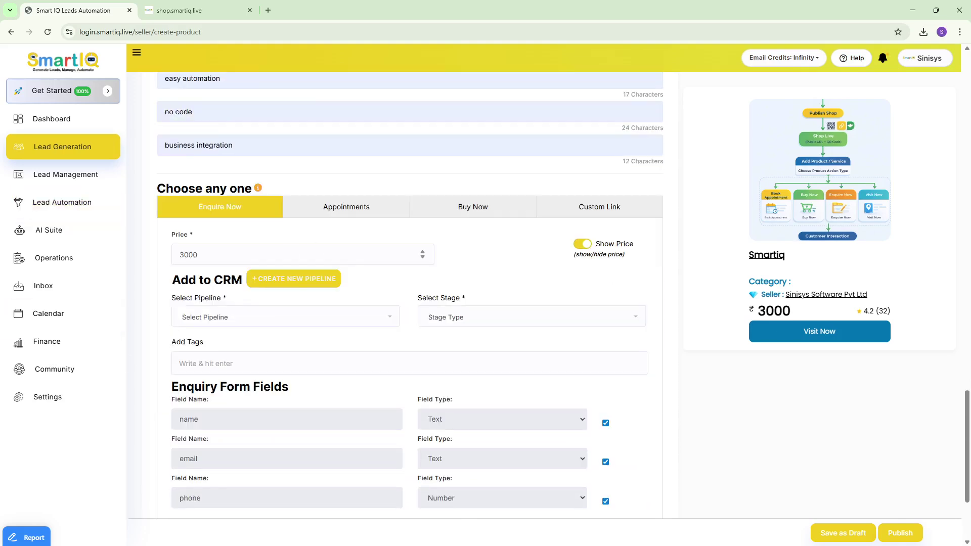
pyautogui.click(315, 217)
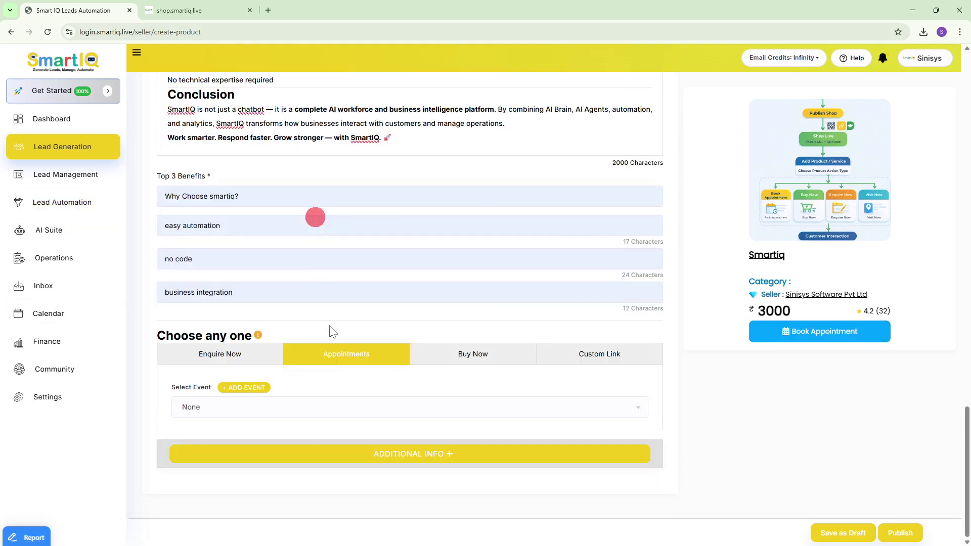
pyautogui.click(268, 407)
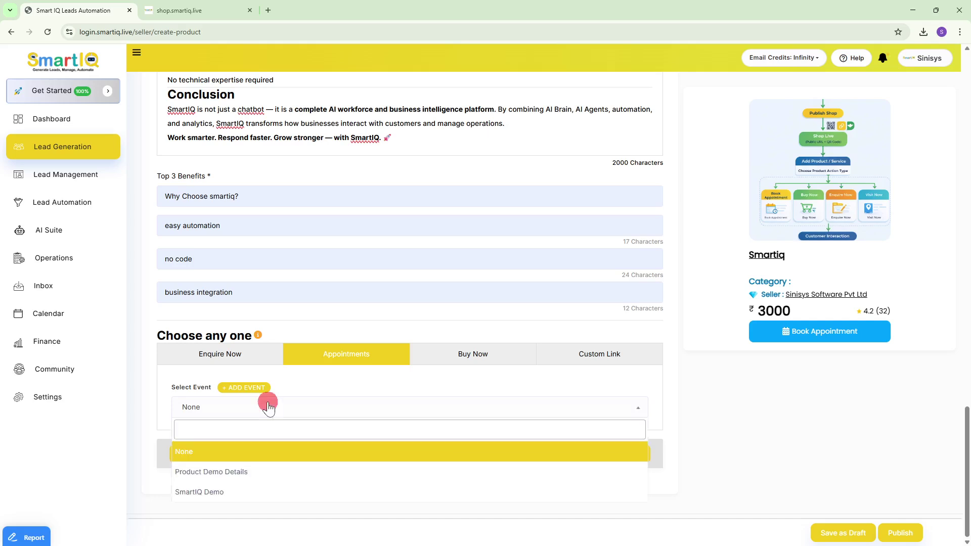
pyautogui.click(239, 489)
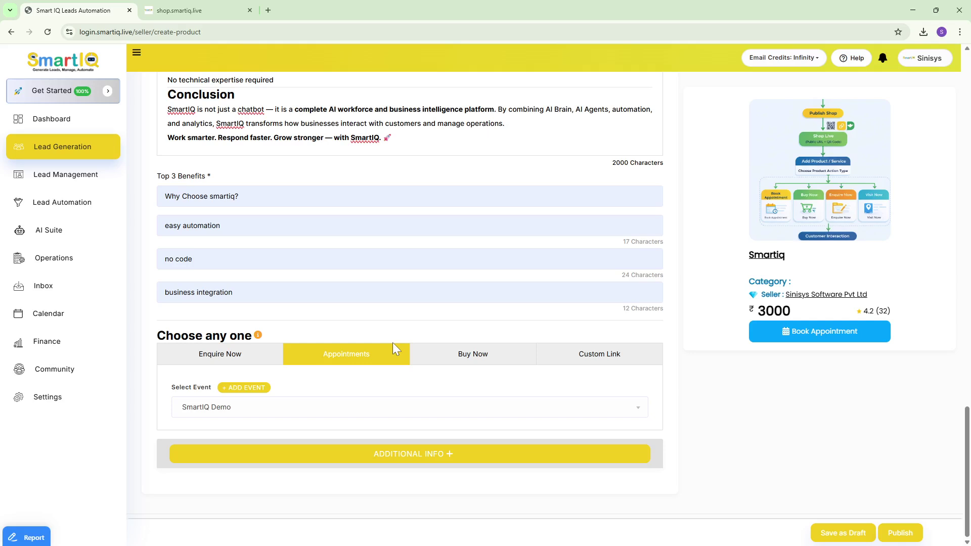
pyautogui.scroll(1, 392, 342)
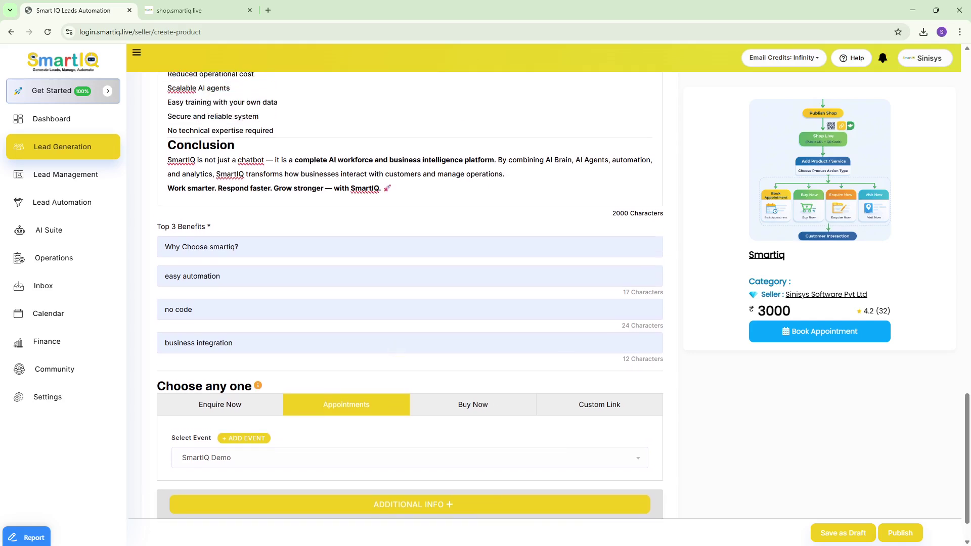
pyautogui.scroll(-1, 347, 455)
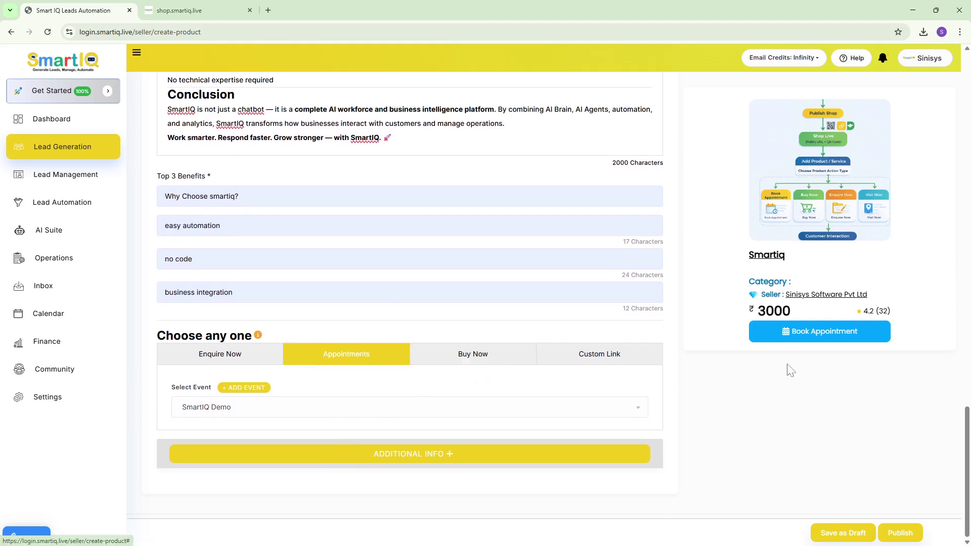
# - Switch the product's action to Buy Now and select Official WhatsApp Plan (B)
pyautogui.click(457, 358)
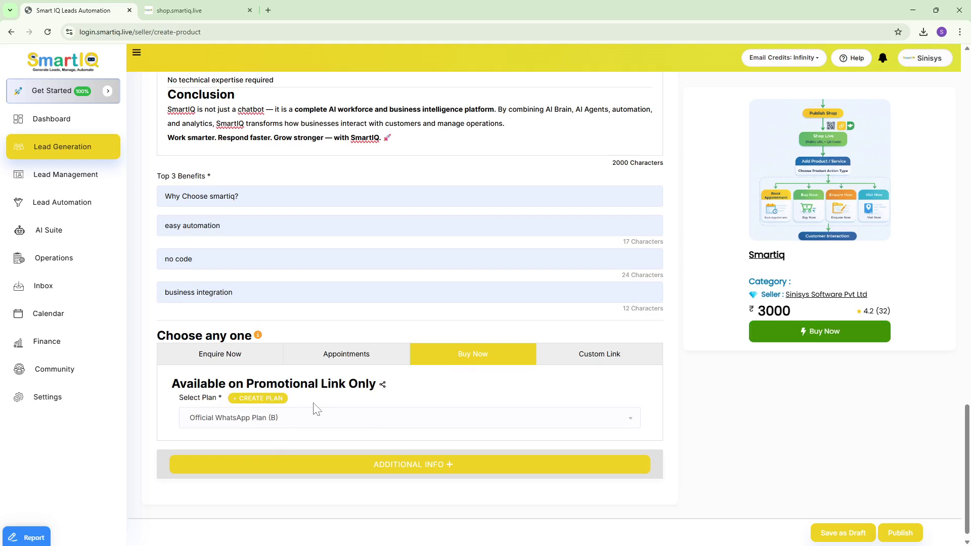
pyautogui.click(311, 417)
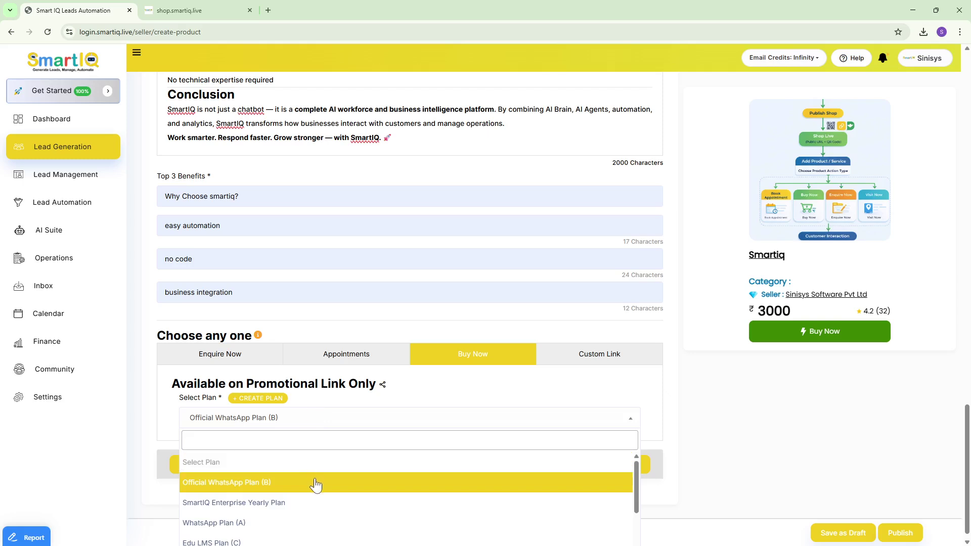
pyautogui.click(314, 481)
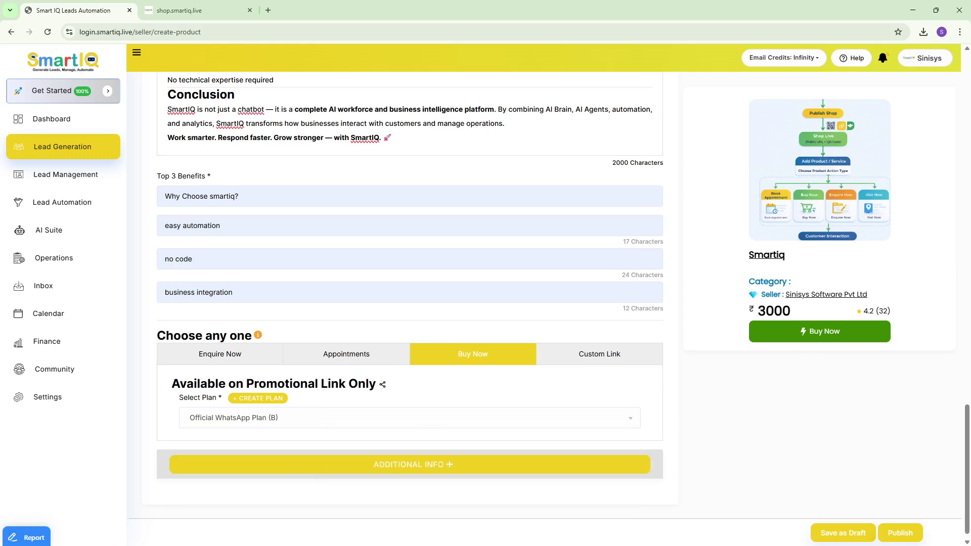
# - Switch the product's action to a custom link titled "Visit Now this web" that opens smartiq.live in a new tab
pyautogui.click(582, 353)
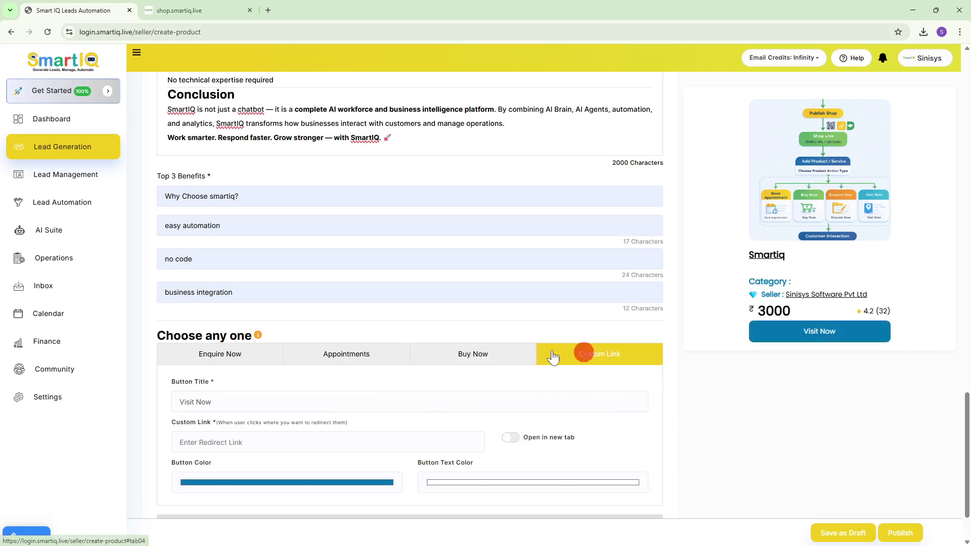
pyautogui.scroll(-2, 553, 360)
pyautogui.click(299, 329)
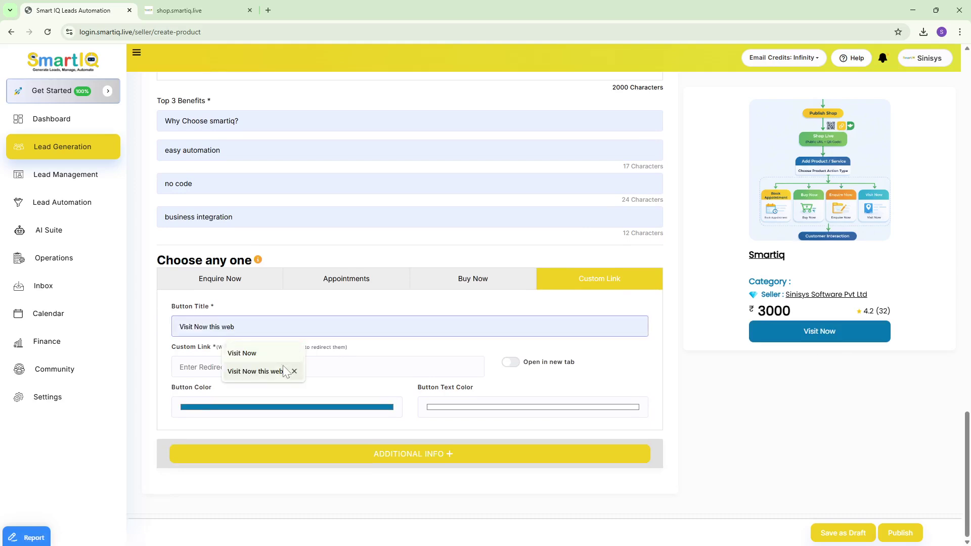
pyautogui.click(251, 368)
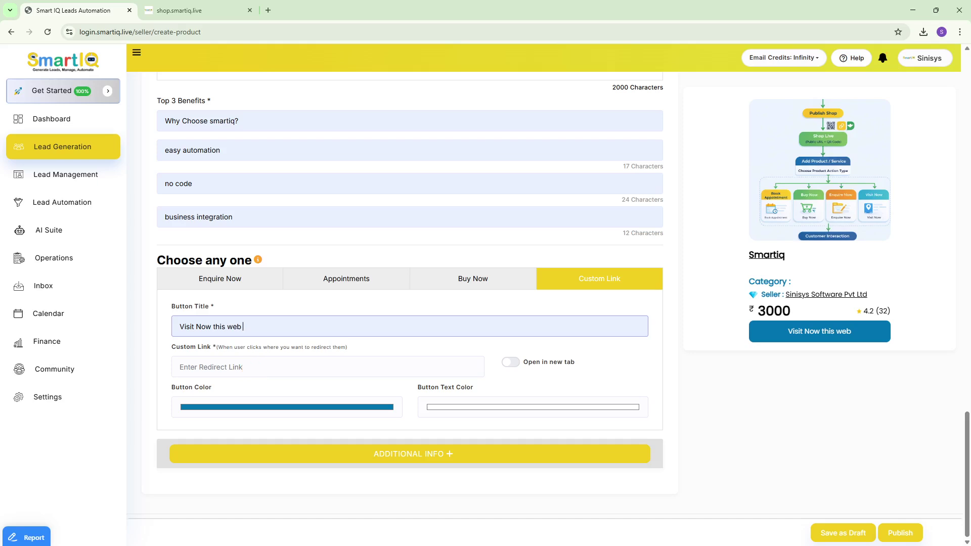
pyautogui.click(354, 364)
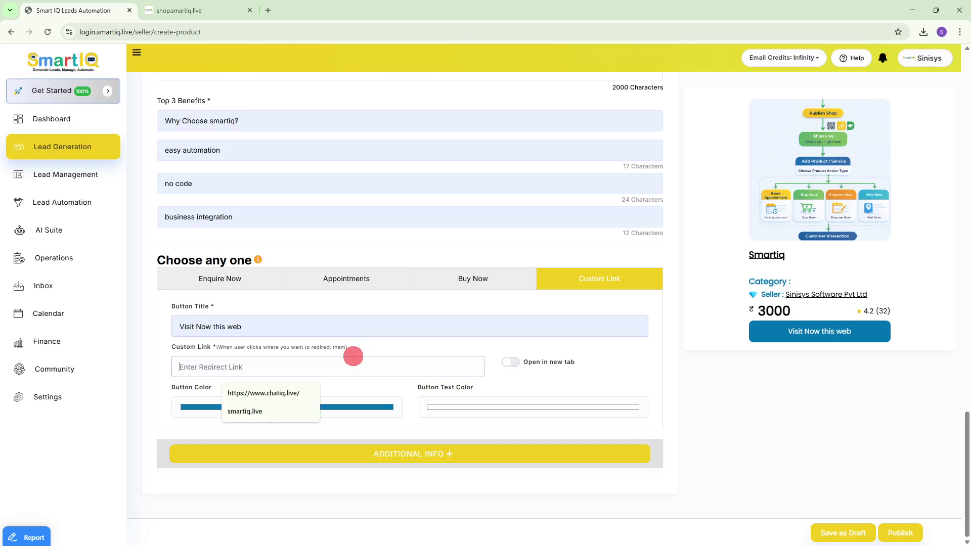
pyautogui.click(261, 410)
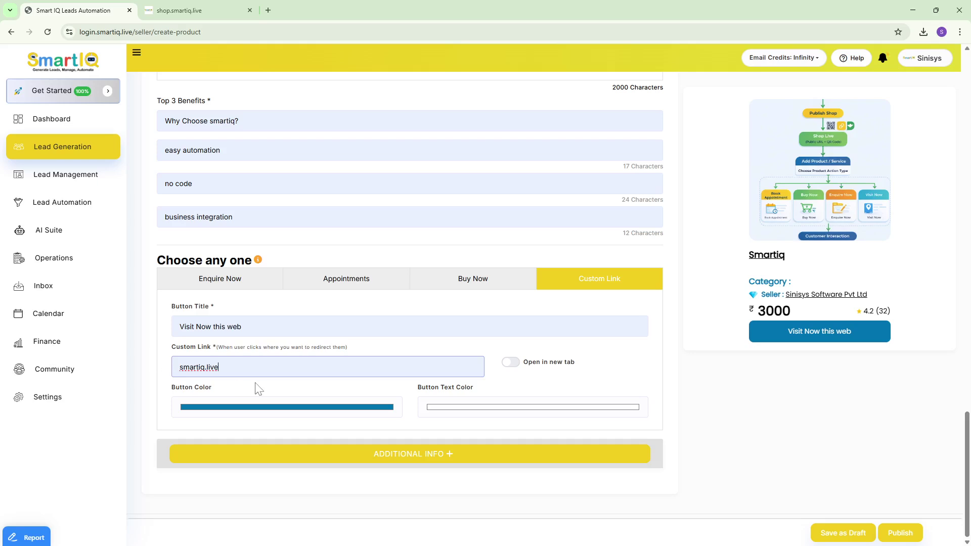
pyautogui.click(511, 362)
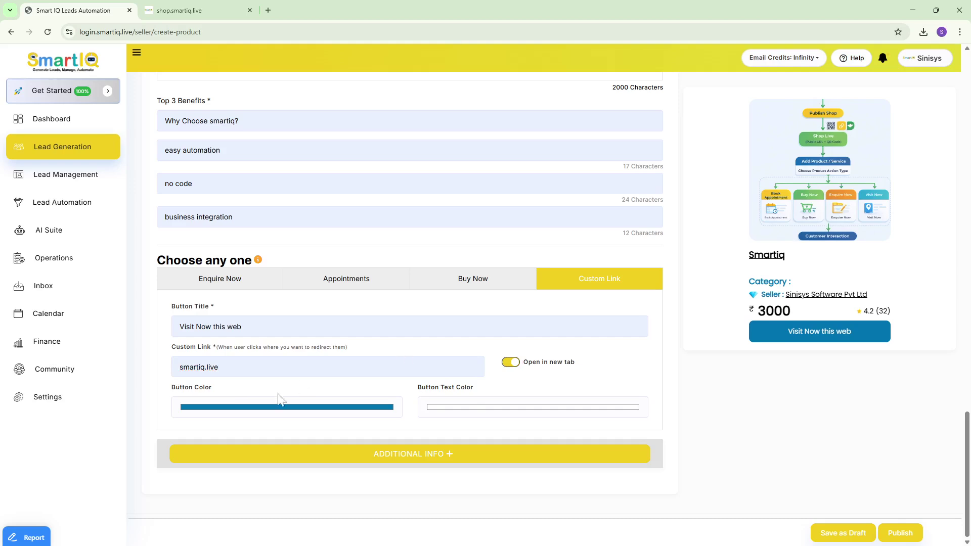
# - Change the custom link's button color to olive yellow, RGB 179, 173, 0
pyautogui.click(261, 408)
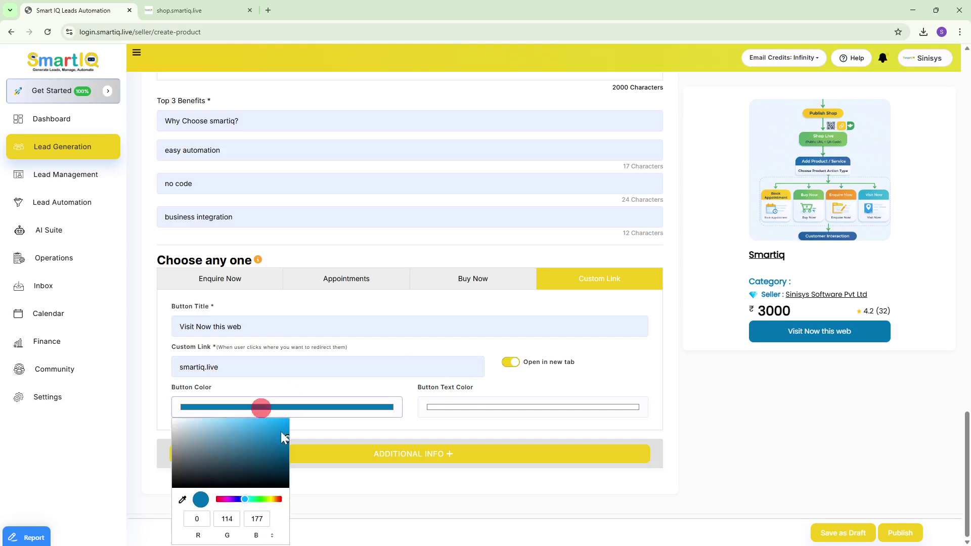
pyautogui.click(258, 499)
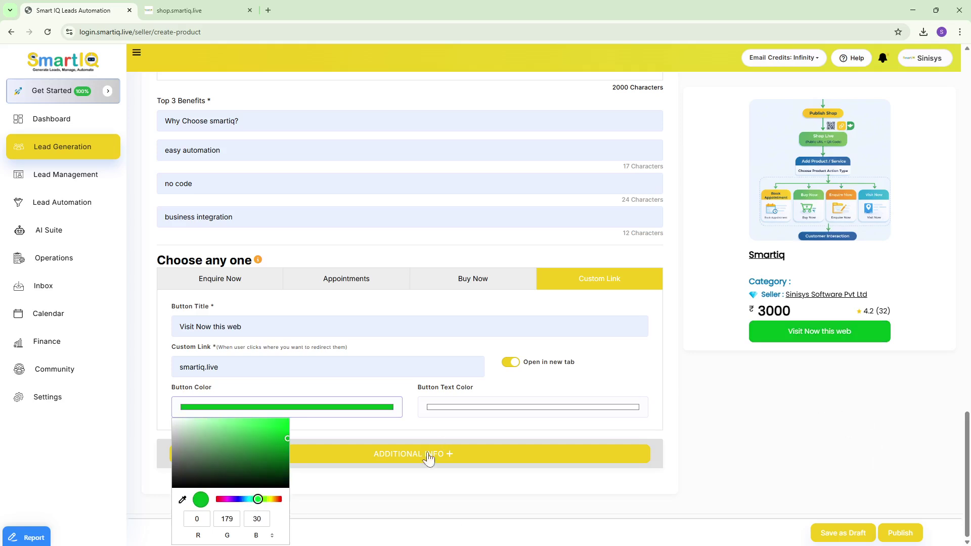
pyautogui.click(270, 499)
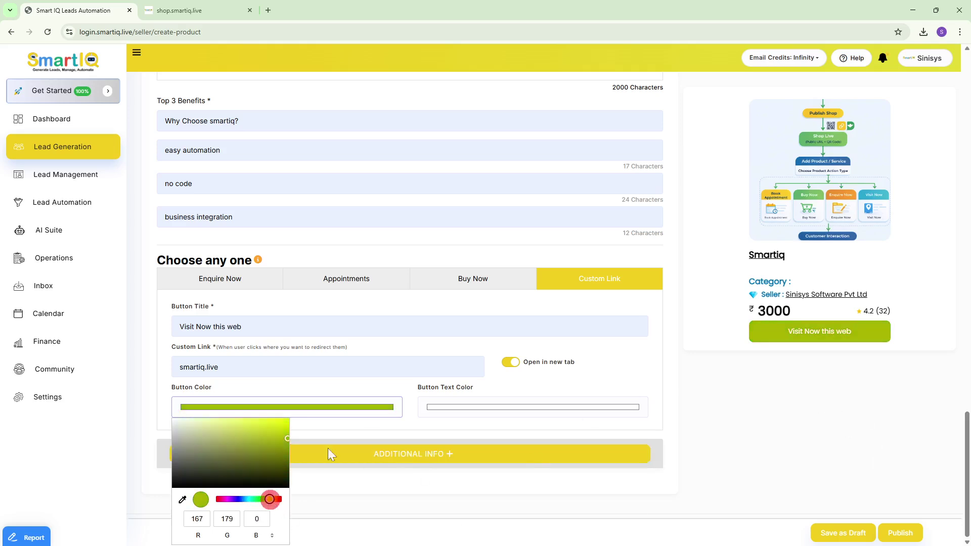
pyautogui.click(272, 500)
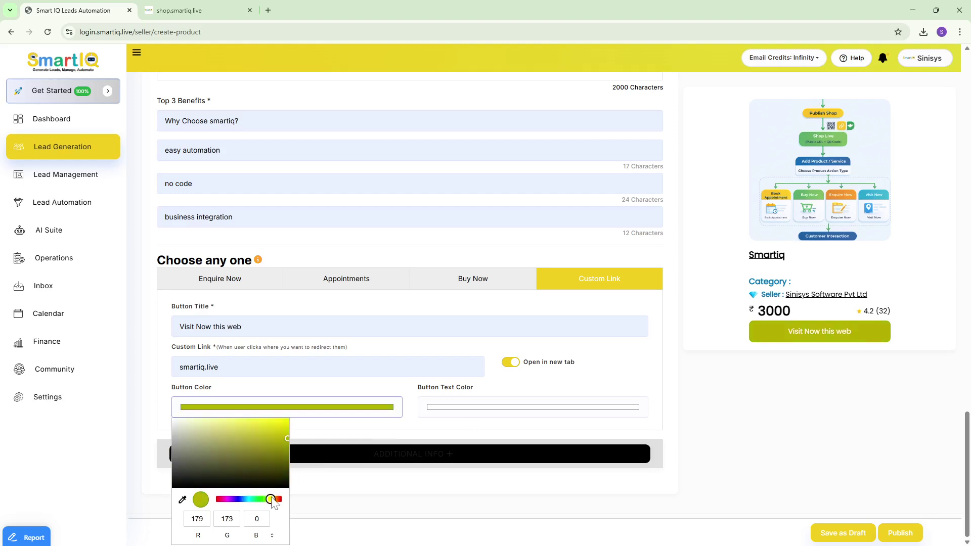
pyautogui.click(613, 387)
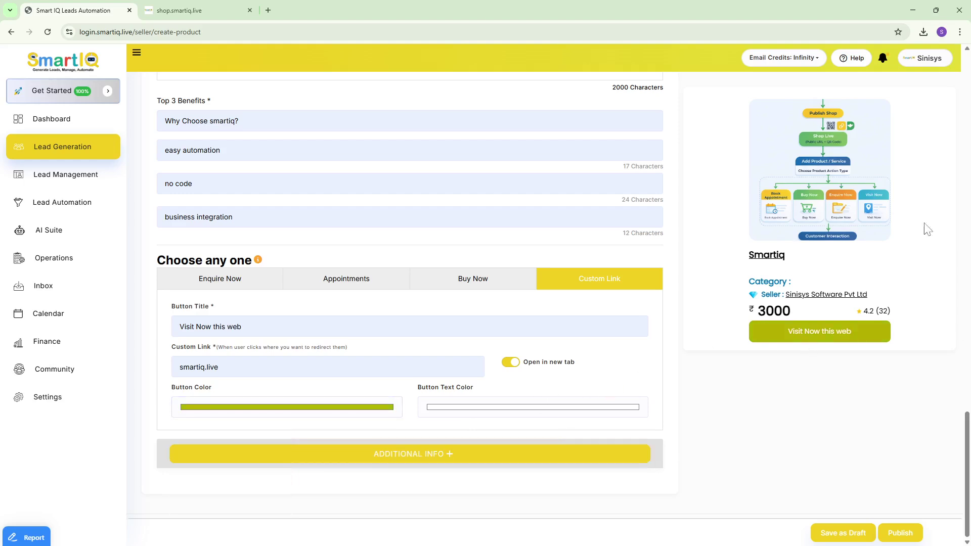
pyautogui.scroll(7, 764, 275)
pyautogui.scroll(1, 683, 177)
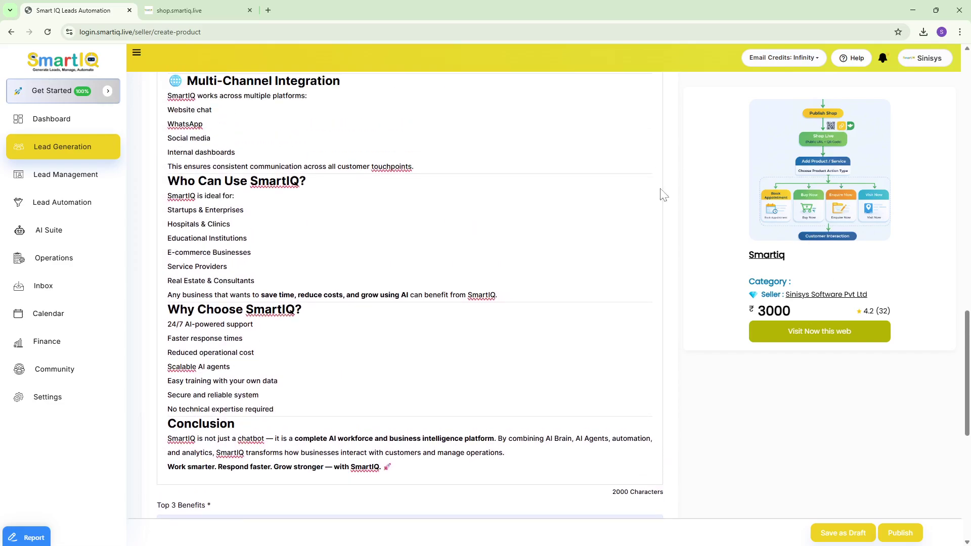
pyautogui.scroll(-8, 864, 314)
pyautogui.scroll(15, 428, 303)
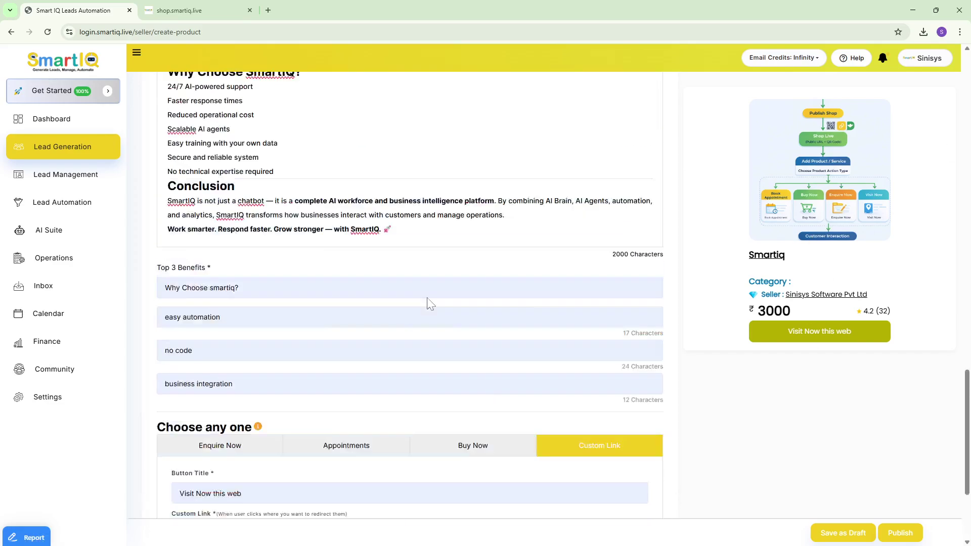
pyautogui.scroll(-5, 429, 304)
pyautogui.scroll(-17, 419, 320)
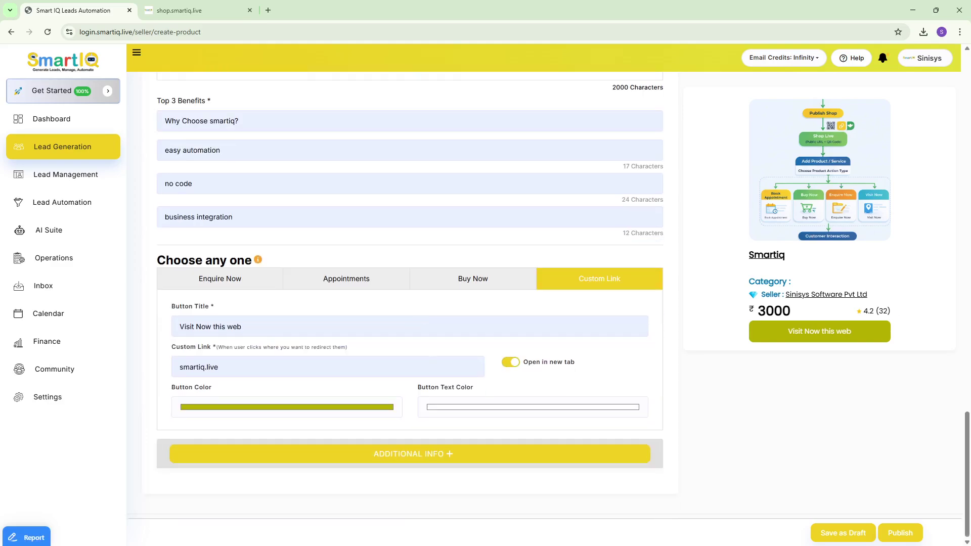
# - Expand the product's additional info section and look through its optional fields
pyautogui.click(449, 454)
pyautogui.scroll(-5, 483, 286)
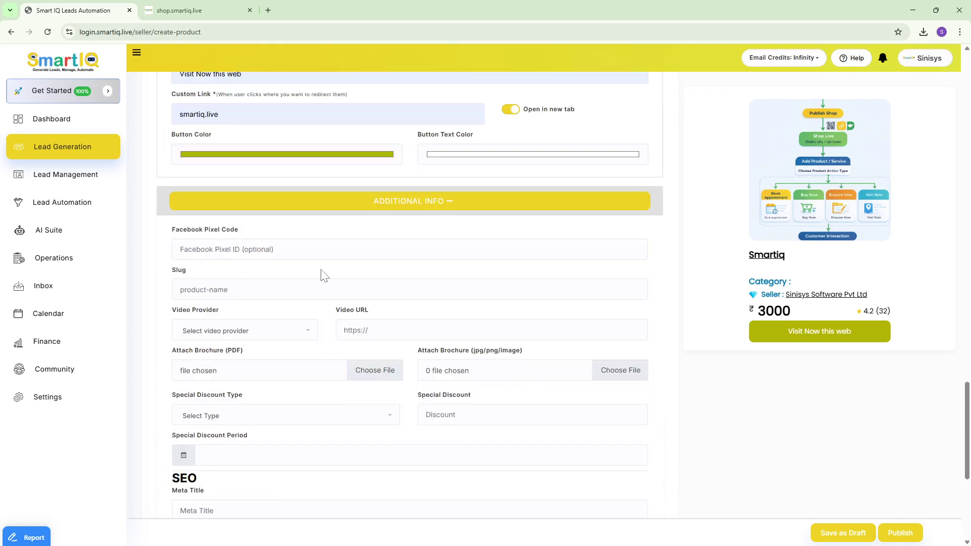
pyautogui.scroll(-3, 303, 276)
pyautogui.scroll(2, 277, 191)
pyautogui.scroll(-2, 278, 286)
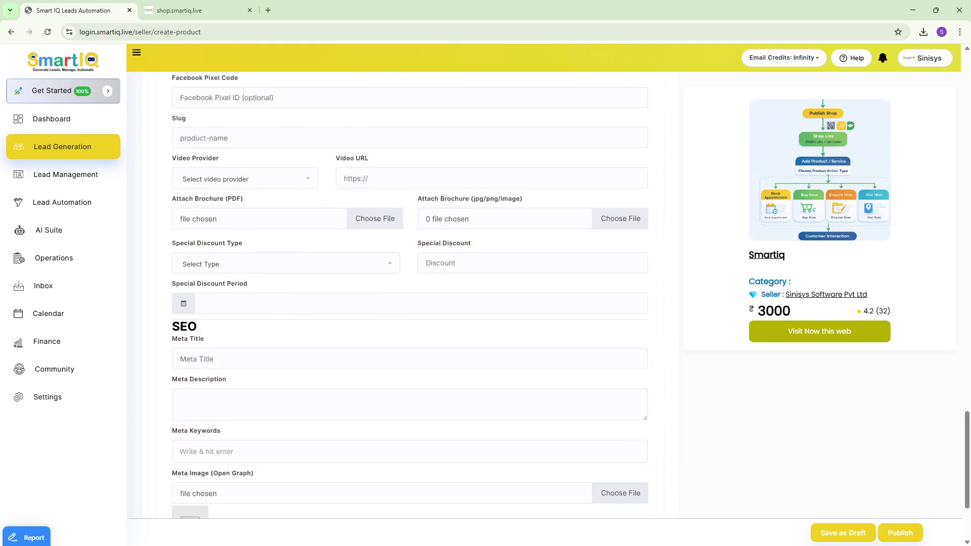
# - Set a flat special discount of 1000 on the product and check the price in the preview
pyautogui.click(227, 264)
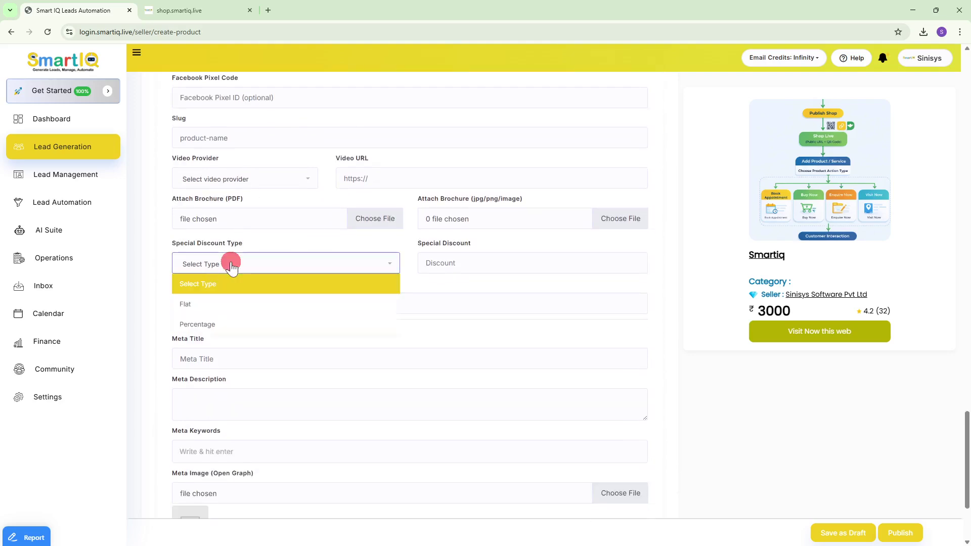
pyautogui.click(232, 306)
pyautogui.click(471, 256)
pyautogui.write('1000')
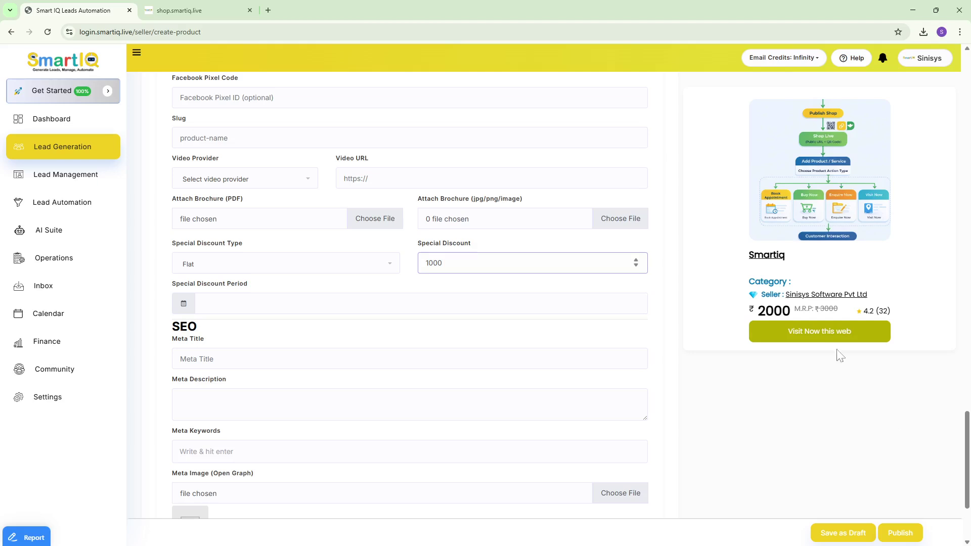
pyautogui.click(815, 309)
pyautogui.click(842, 311)
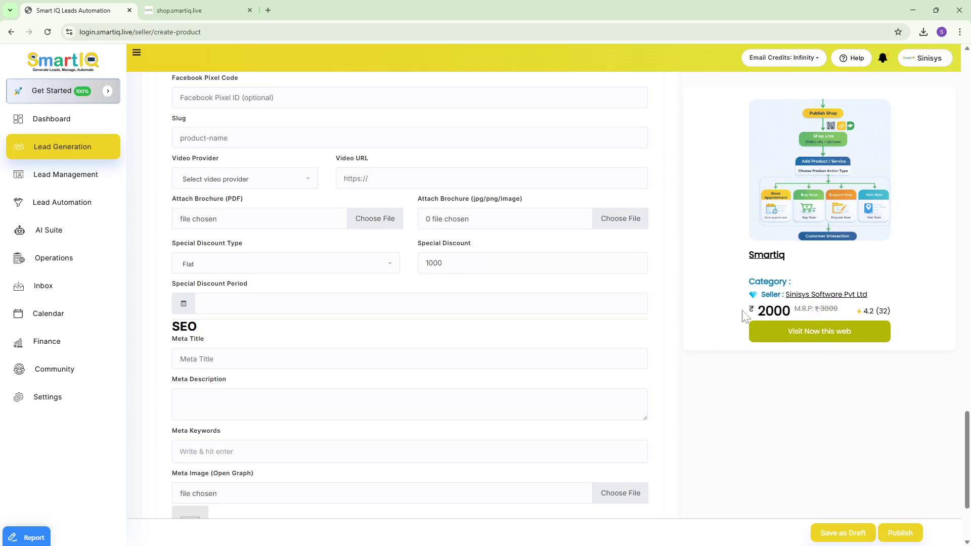
# - Change the special discount to a percentage discount of 20
pyautogui.click(327, 260)
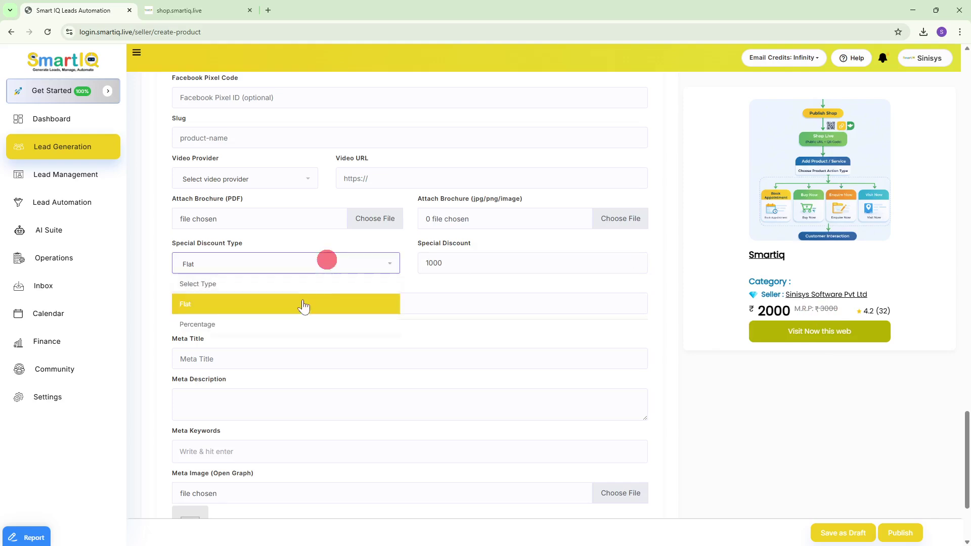
pyautogui.click(281, 322)
pyautogui.click(259, 261)
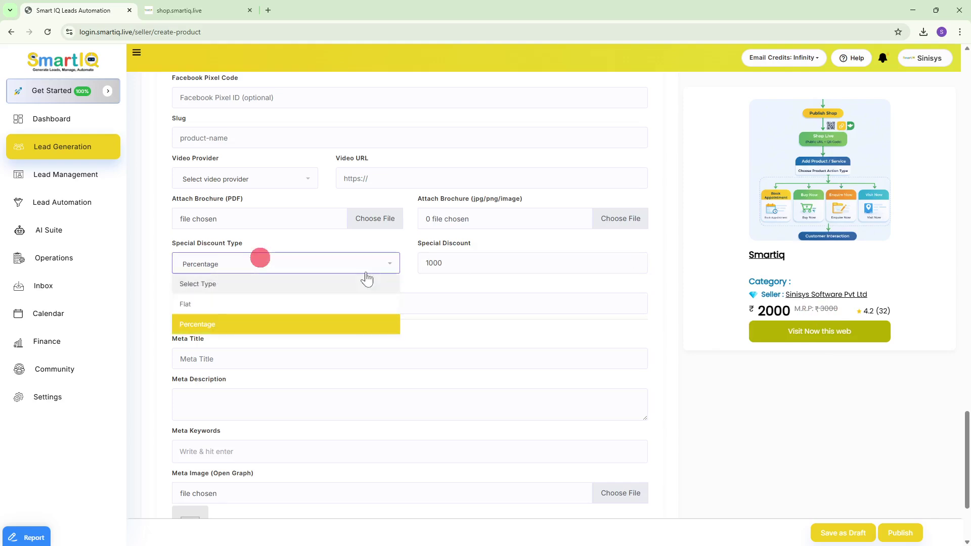
pyautogui.click(486, 278)
pyautogui.click(472, 257)
pyautogui.press('BackSpace')
pyautogui.press('BackSpace')
pyautogui.press('BackSpace')
pyautogui.press('BackSpace')
pyautogui.write('20')
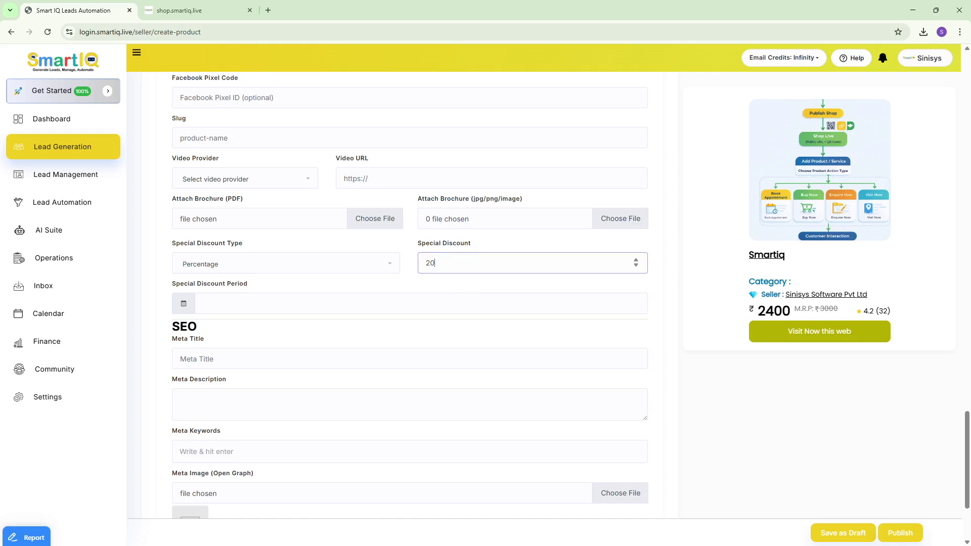
pyautogui.click(228, 302)
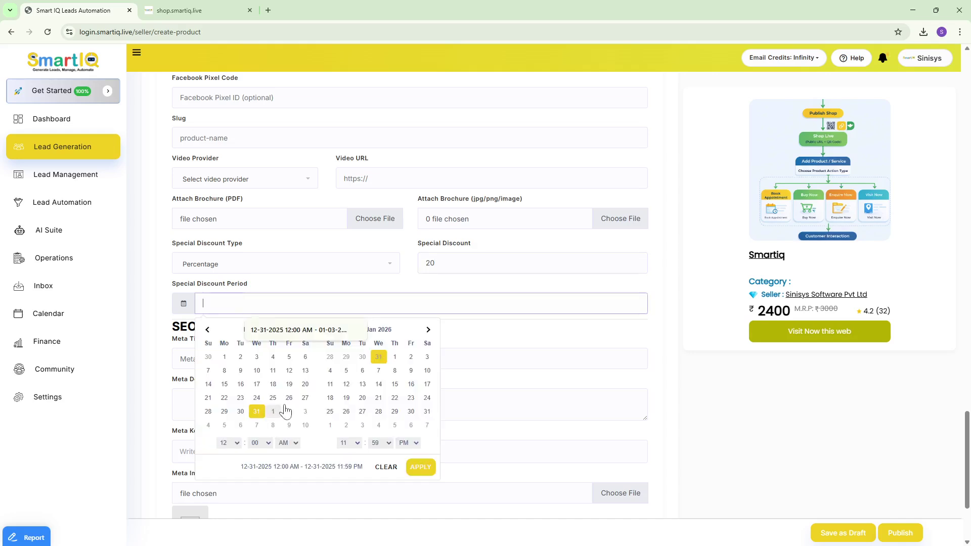
pyautogui.click(257, 412)
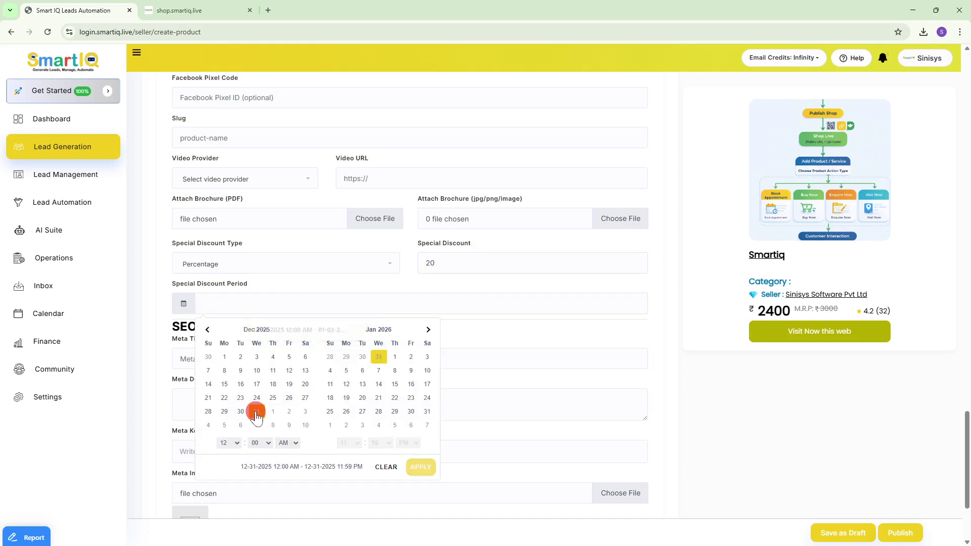
pyautogui.click(411, 357)
pyautogui.click(412, 467)
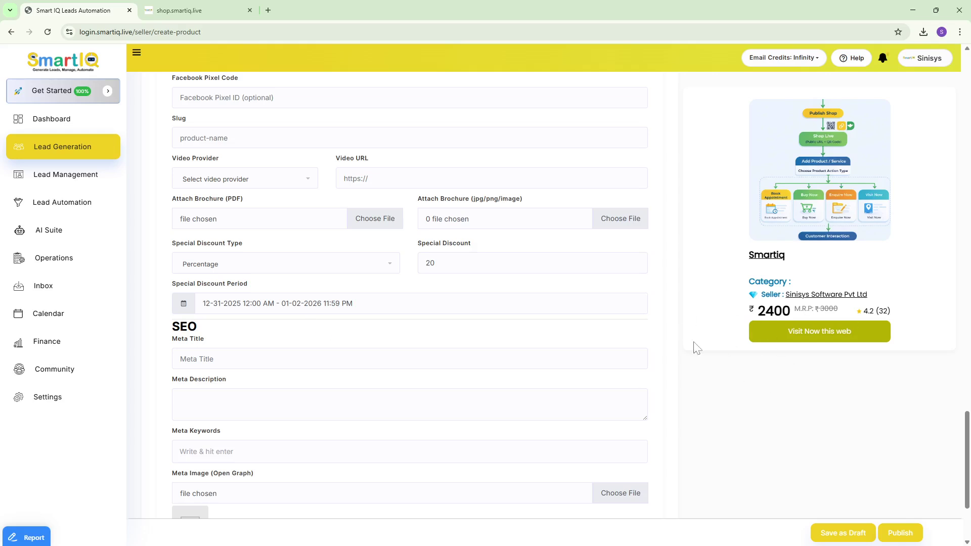
# - Choose Youtube as the product's video provider and paste the YouTube link as its video URL
pyautogui.scroll(4, 440, 283)
pyautogui.scroll(-1, 440, 283)
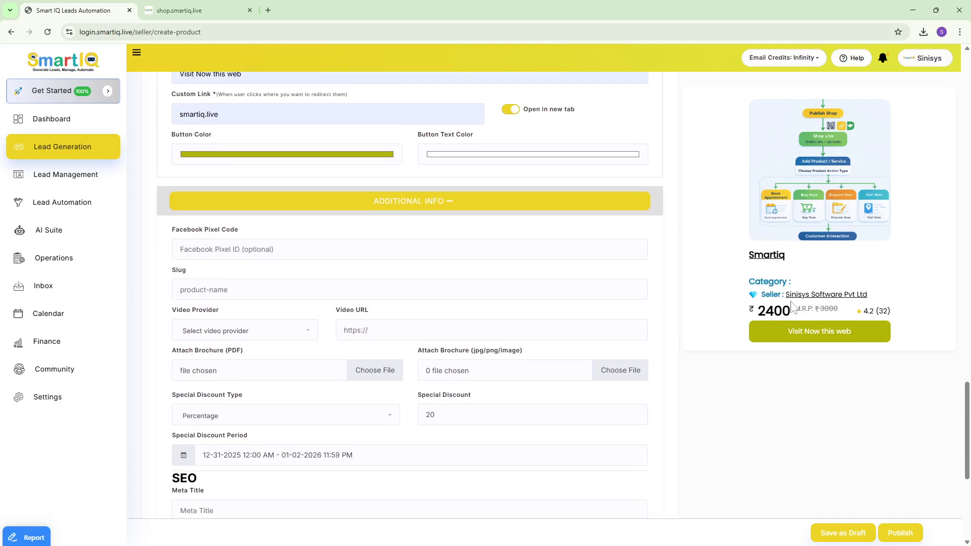
pyautogui.scroll(-5, 6, 299)
pyautogui.scroll(6, 282, 283)
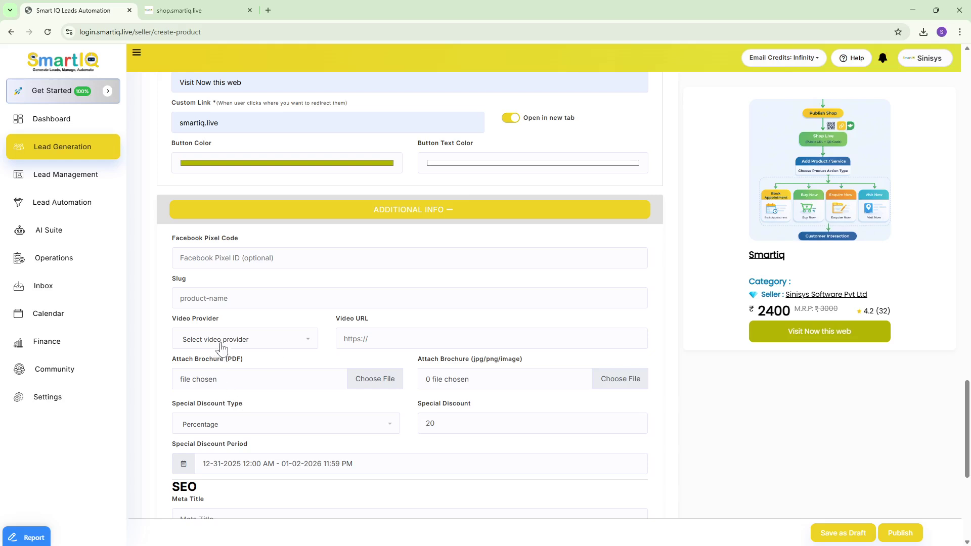
pyautogui.click(226, 339)
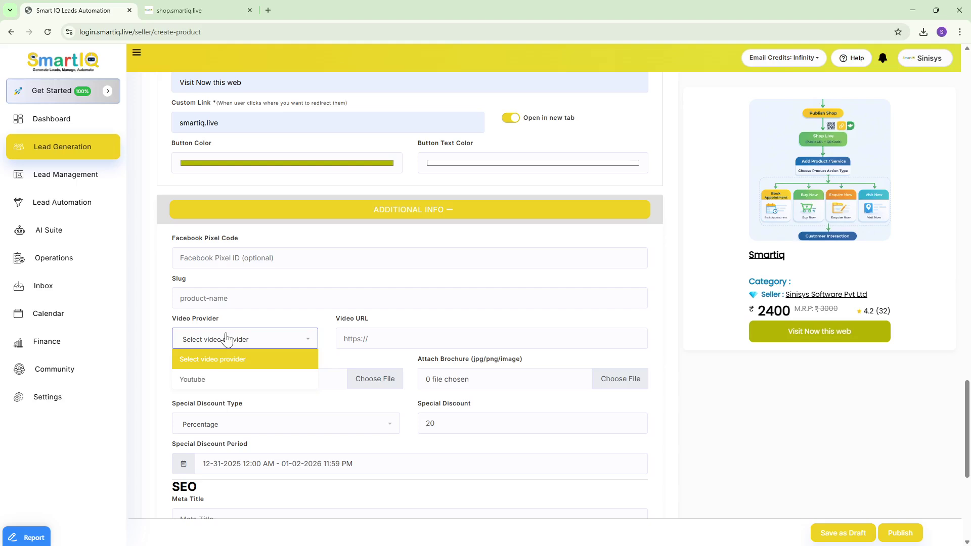
pyautogui.click(238, 380)
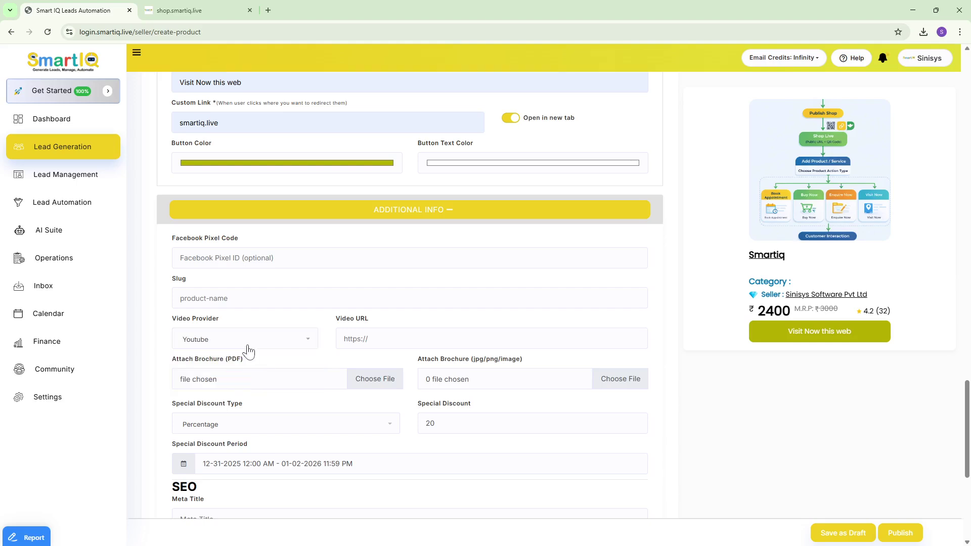
pyautogui.scroll(3, 249, 347)
pyautogui.scroll(-4, 410, 294)
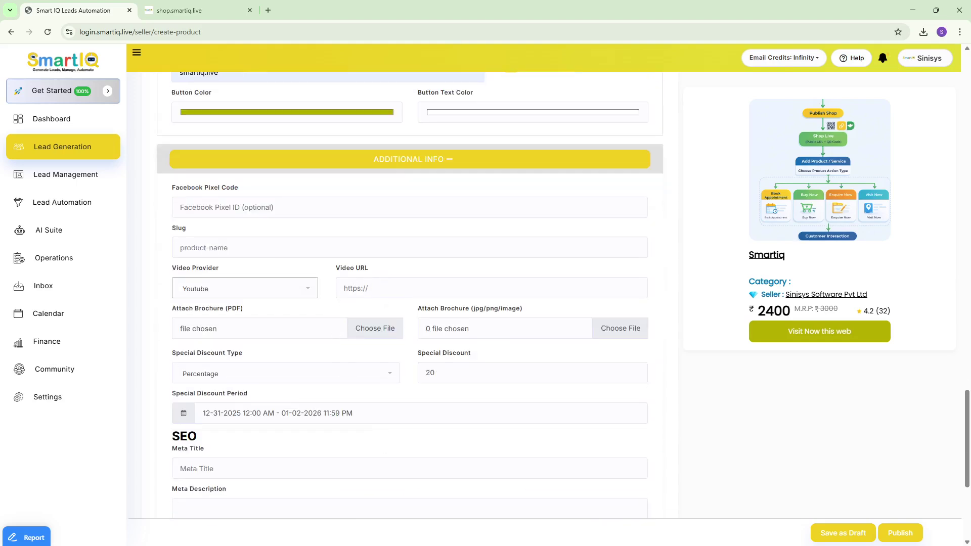
pyautogui.click(383, 288)
pyautogui.click(396, 315)
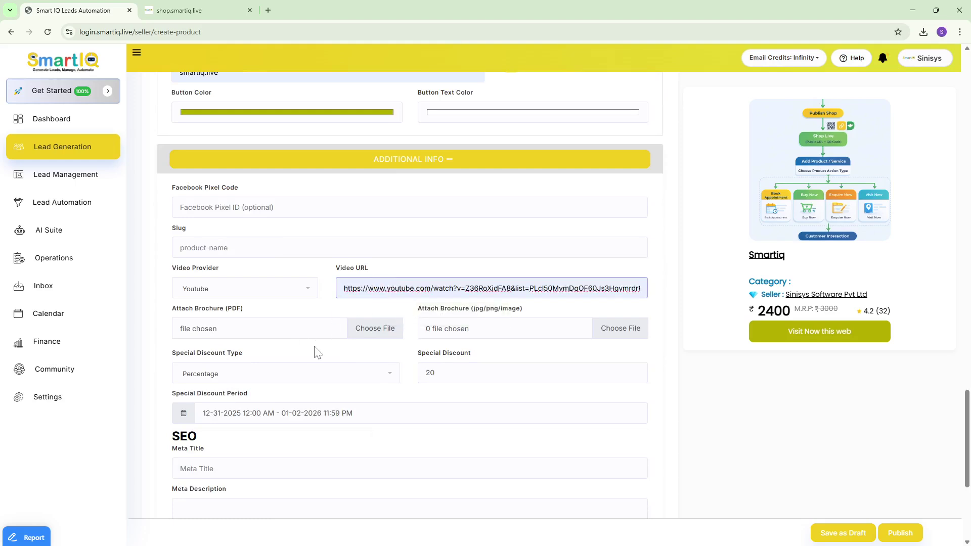
# - Review the completed Smartiq product form and publish the product
pyautogui.scroll(-3, 310, 352)
pyautogui.scroll(3, 311, 353)
pyautogui.scroll(-5, 308, 354)
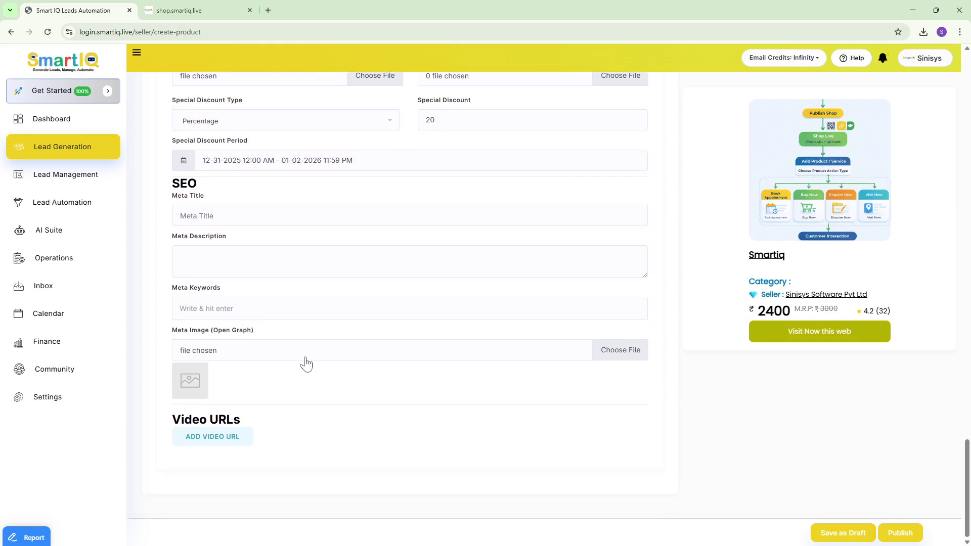
pyautogui.scroll(15, 306, 363)
pyautogui.scroll(20, 306, 363)
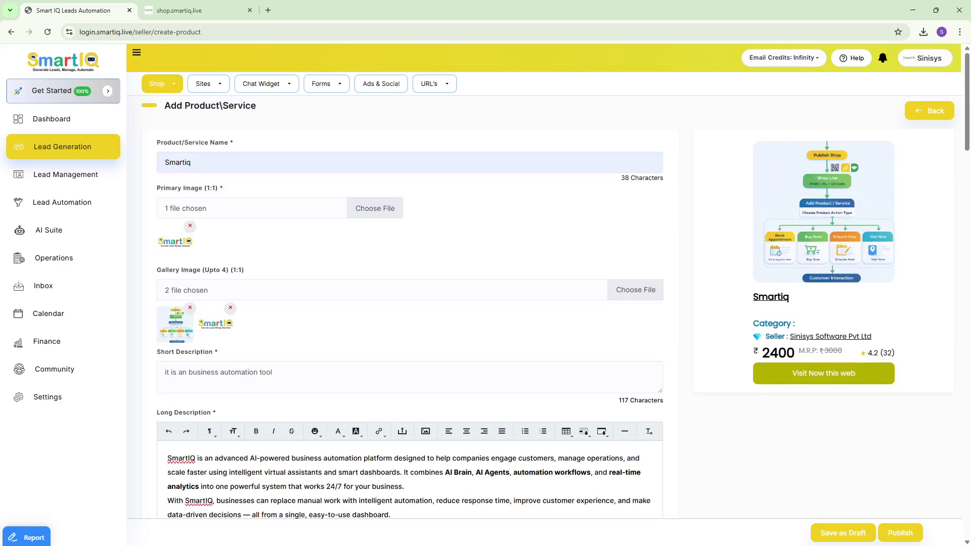
pyautogui.scroll(-15, 368, 245)
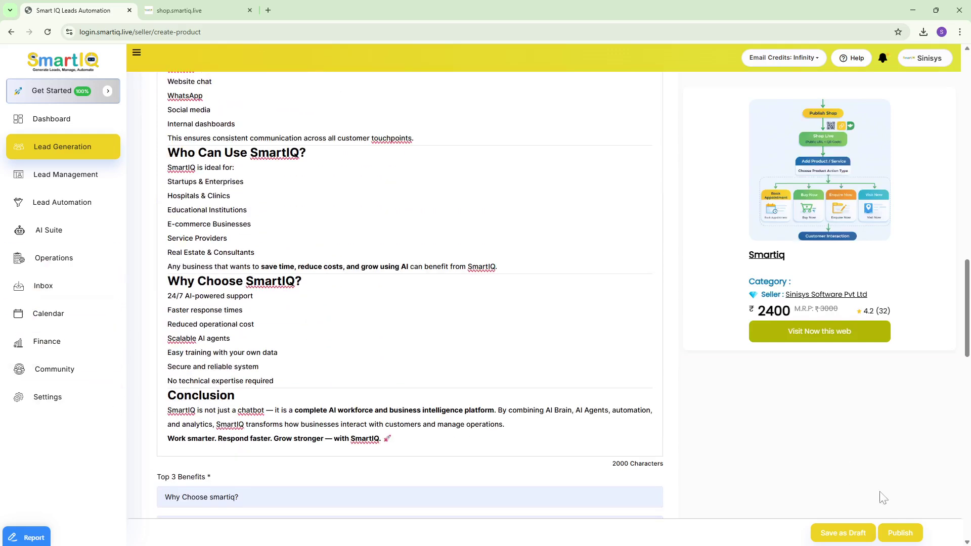
pyautogui.click(907, 535)
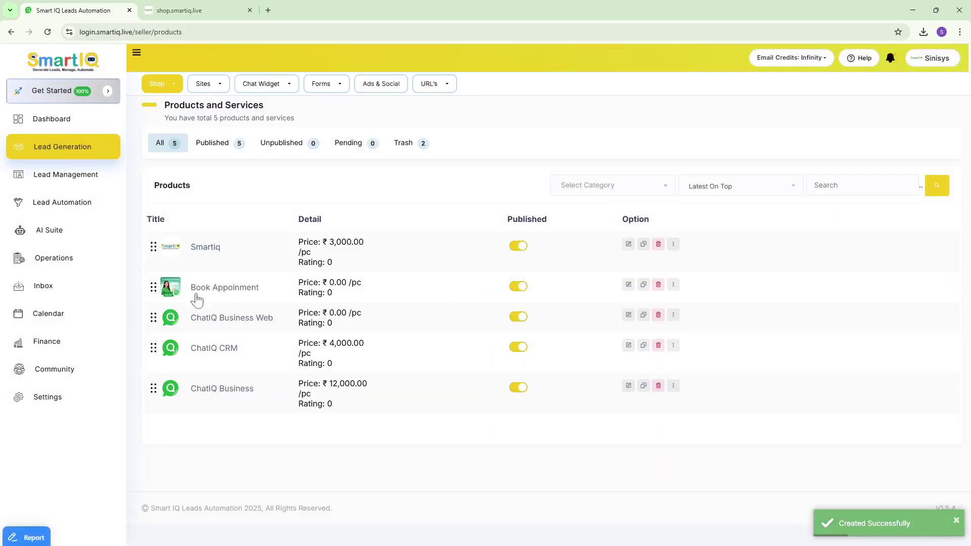
# - Switch to the public shop page and check the new Smartiq product's listing
pyautogui.click(184, 12)
pyautogui.scroll(10, 308, 249)
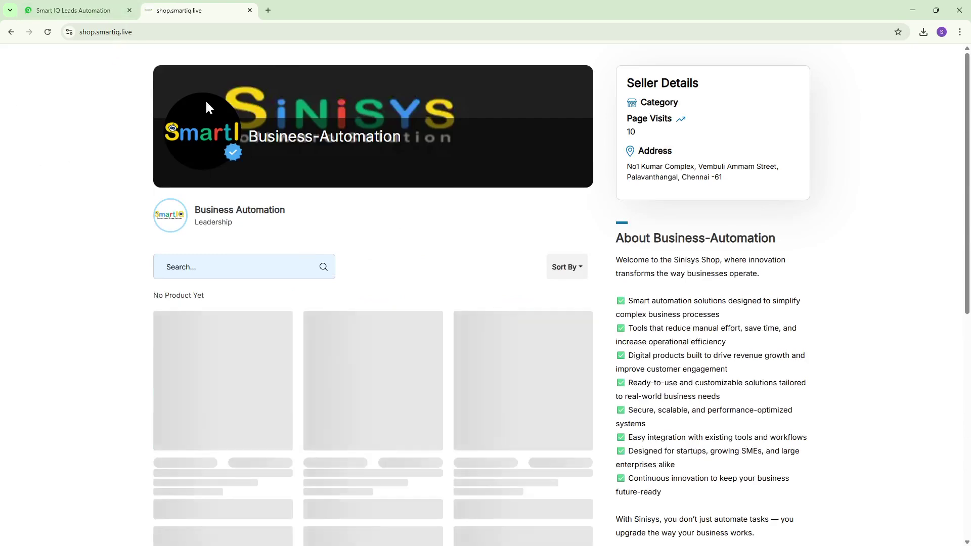
pyautogui.scroll(-2, 238, 404)
pyautogui.scroll(-4, 208, 326)
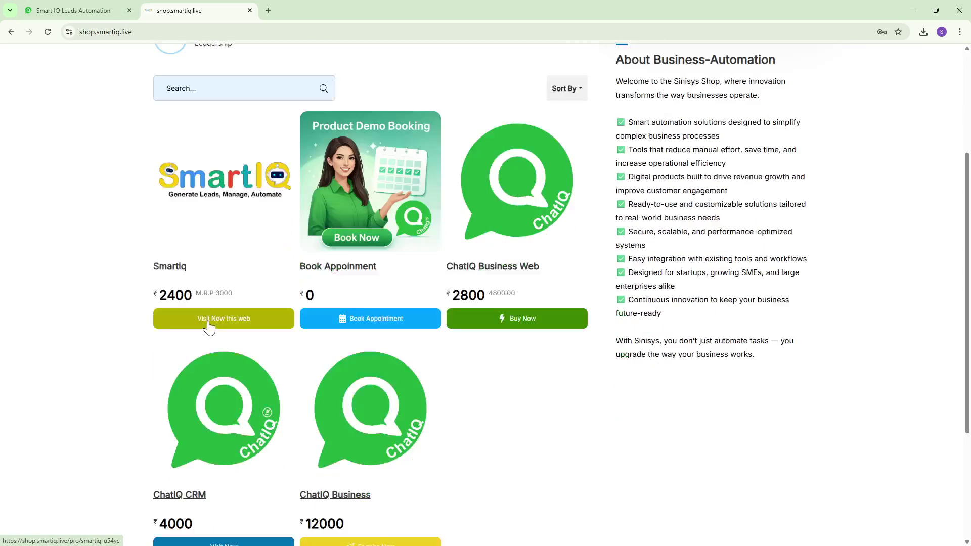
pyautogui.scroll(2, 232, 228)
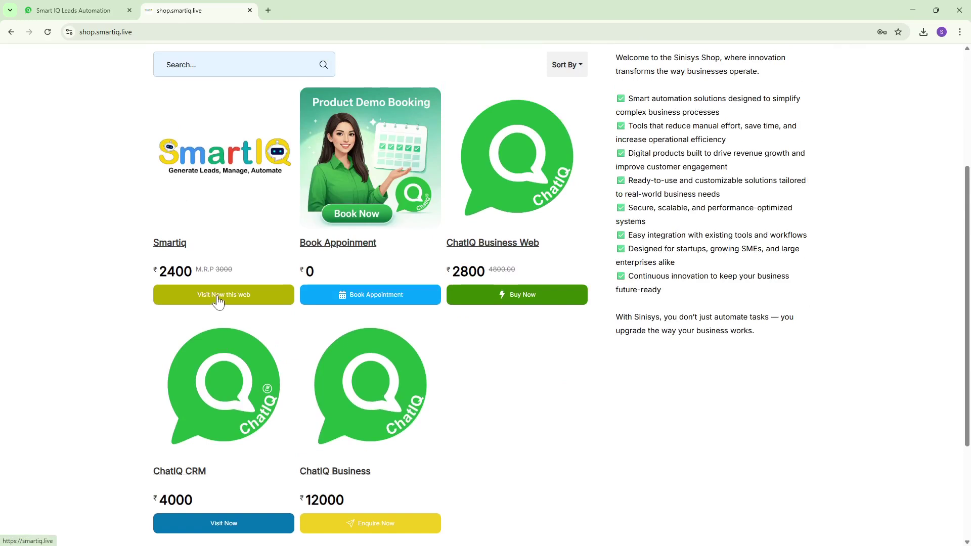
# - Test the Smartiq product's "Visit Now this web" link, skim the linked website and close it
pyautogui.click(217, 300)
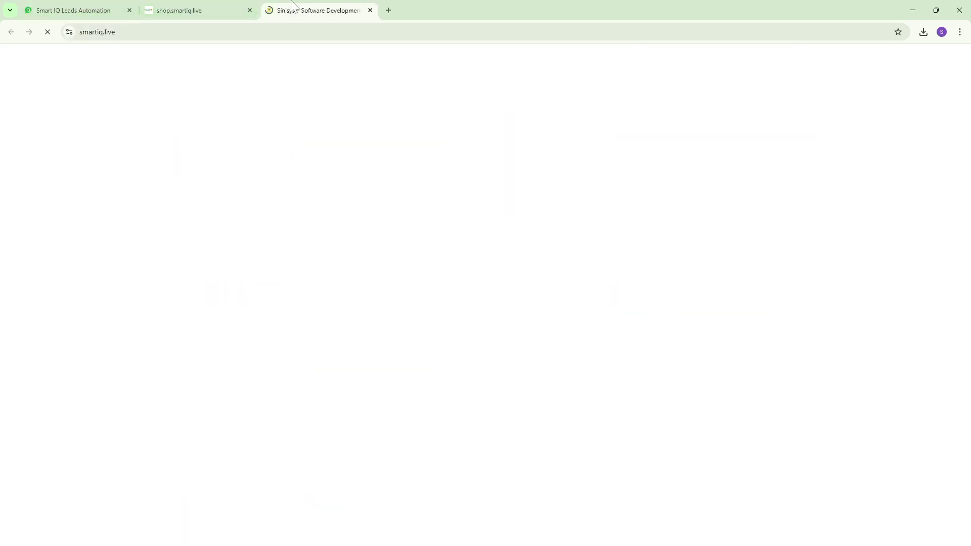
pyautogui.scroll(-2, 63, 162)
pyautogui.scroll(-10, 66, 177)
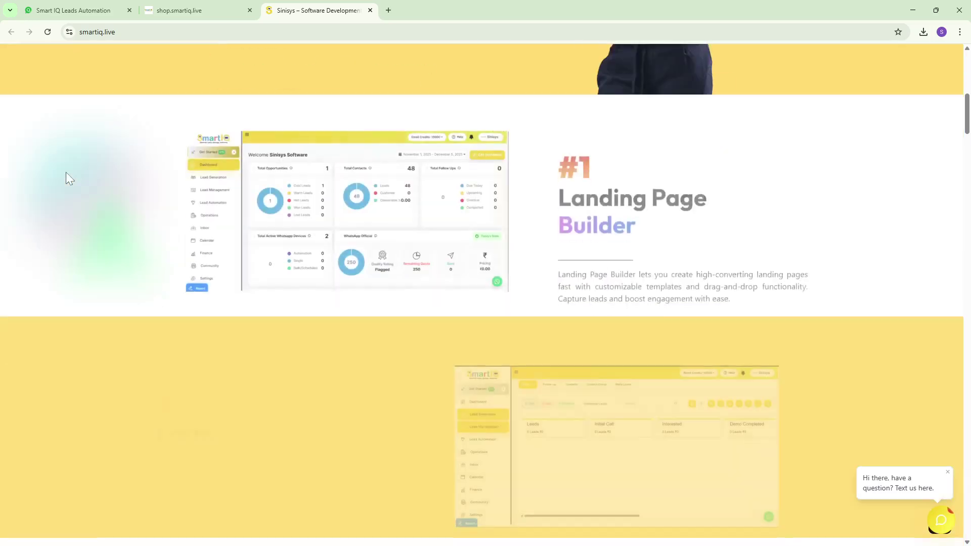
pyautogui.scroll(2, 82, 190)
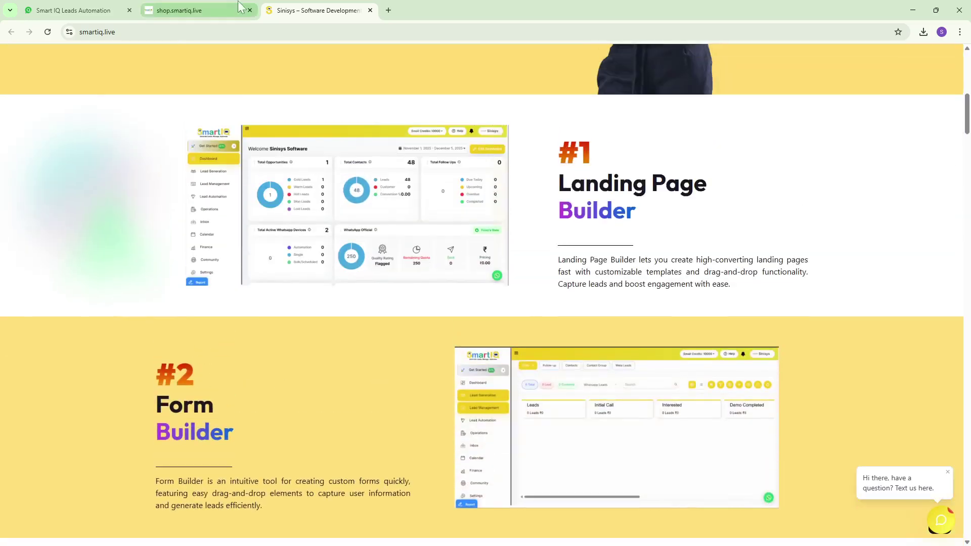
pyautogui.click(370, 10)
# - Open the Smartiq product's detail page in the shop and review its images, benefits, discounted price and long description
pyautogui.scroll(3, 253, 233)
pyautogui.scroll(-3, 268, 384)
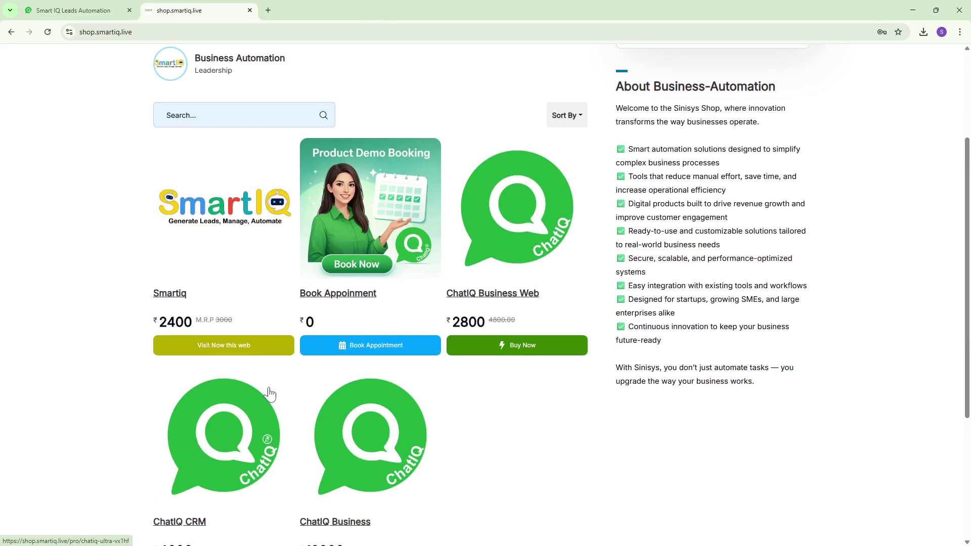
pyautogui.click(175, 298)
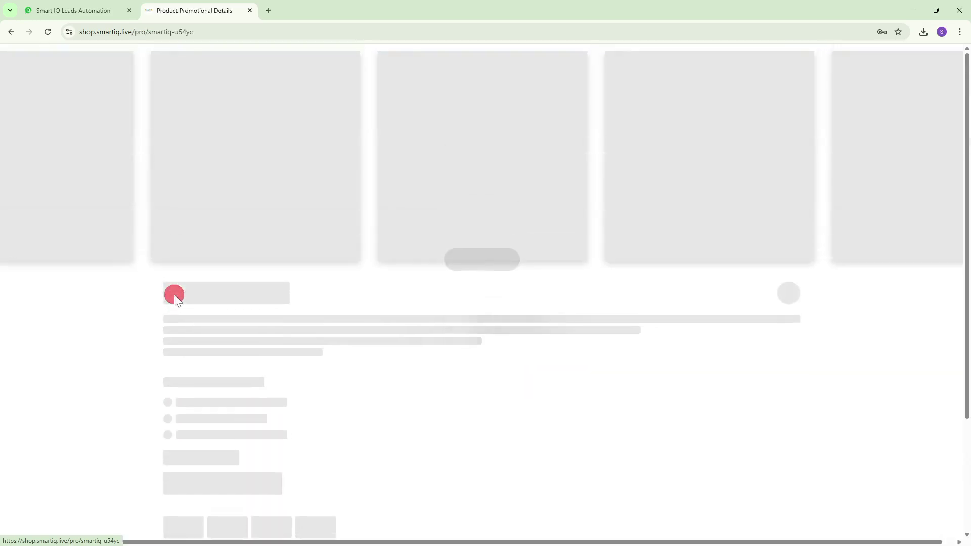
pyautogui.scroll(-1, 358, 245)
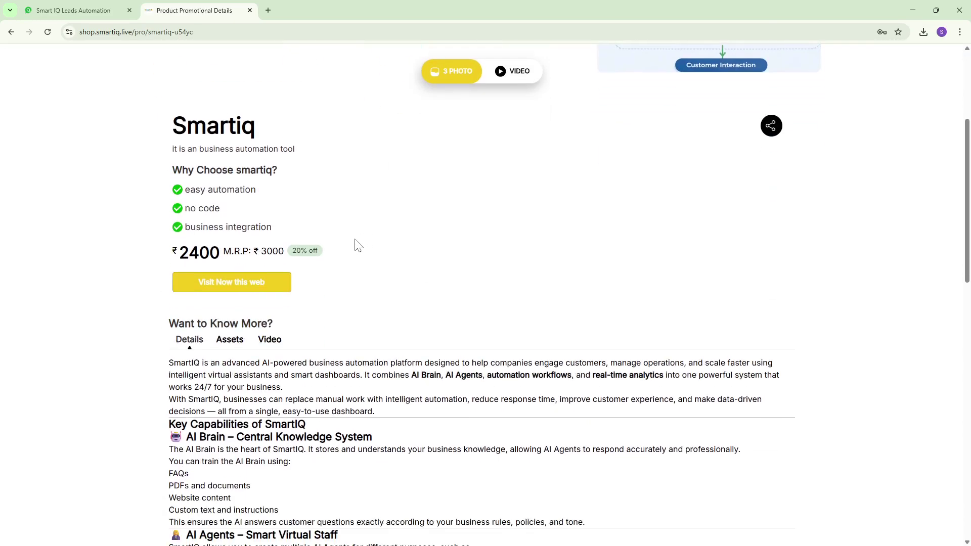
pyautogui.moveTo(169, 164); pyautogui.dragTo(236, 207)
pyautogui.click(272, 186)
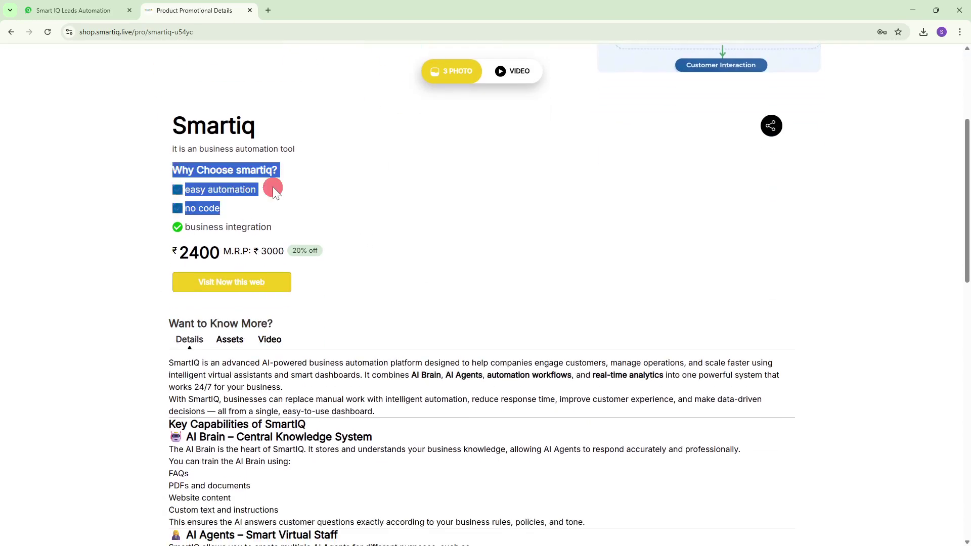
pyautogui.scroll(-15, 272, 187)
pyautogui.scroll(14, 275, 354)
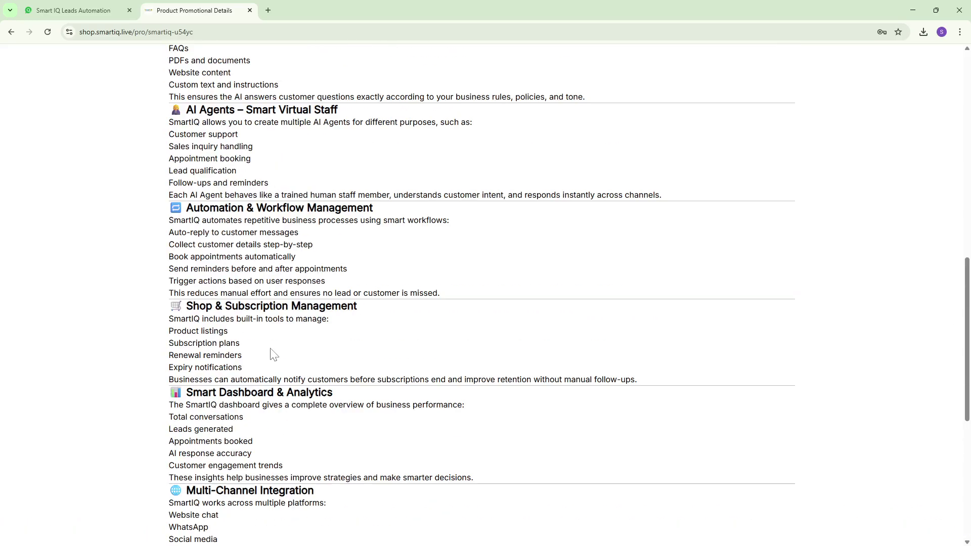
pyautogui.scroll(3, 455, 282)
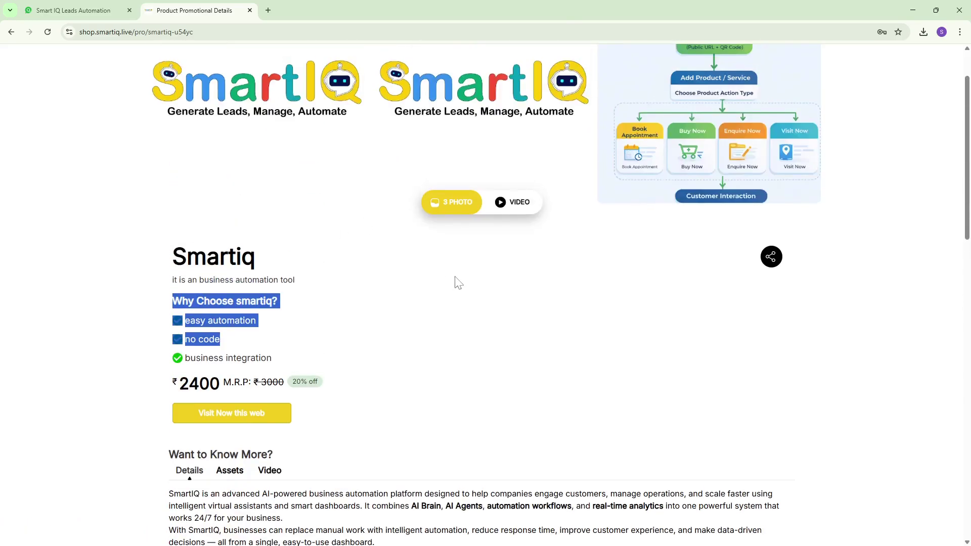
pyautogui.scroll(2, 500, 336)
# - View the Smartiq product's video and assets, and close its page to return to the seller's product list
pyautogui.click(510, 283)
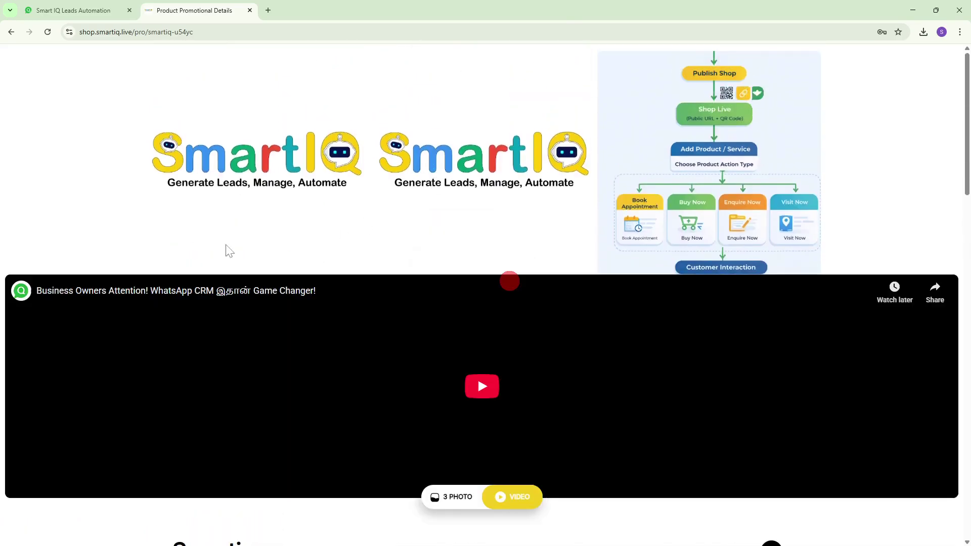
pyautogui.scroll(-6, 322, 319)
pyautogui.click(269, 259)
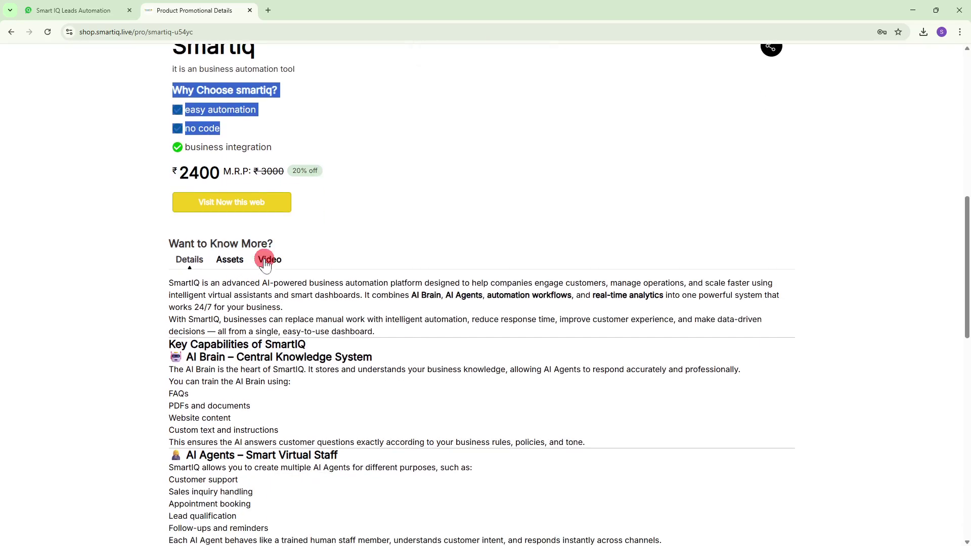
pyautogui.click(226, 444)
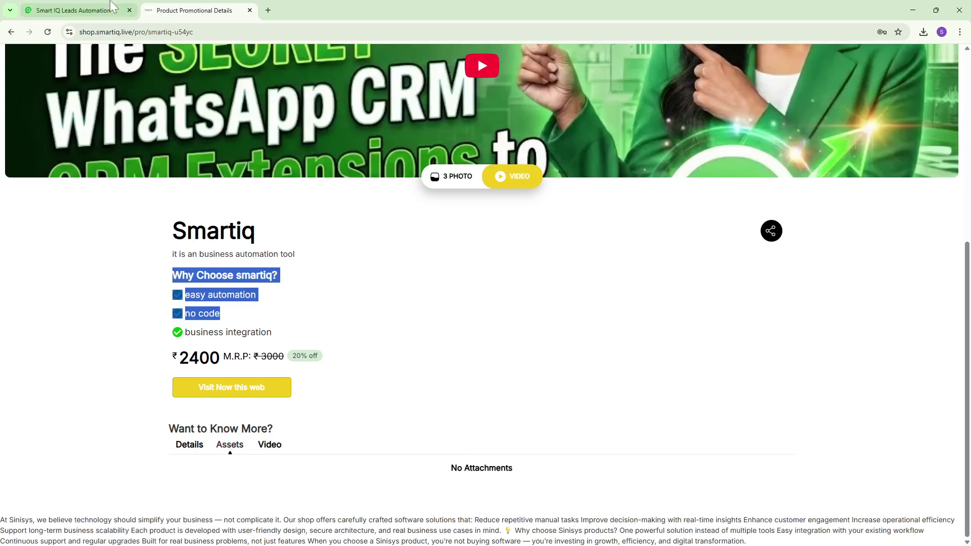
pyautogui.click(73, 10)
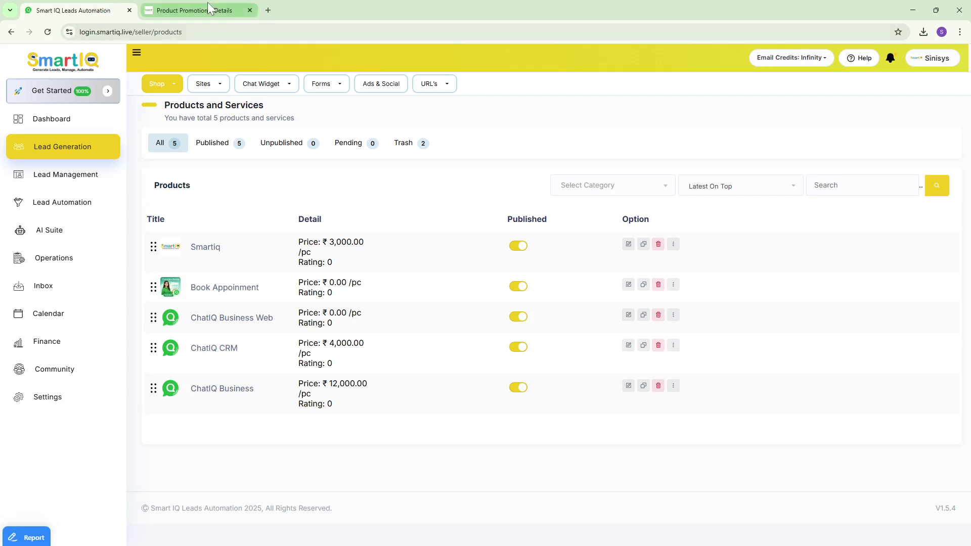
pyautogui.click(249, 10)
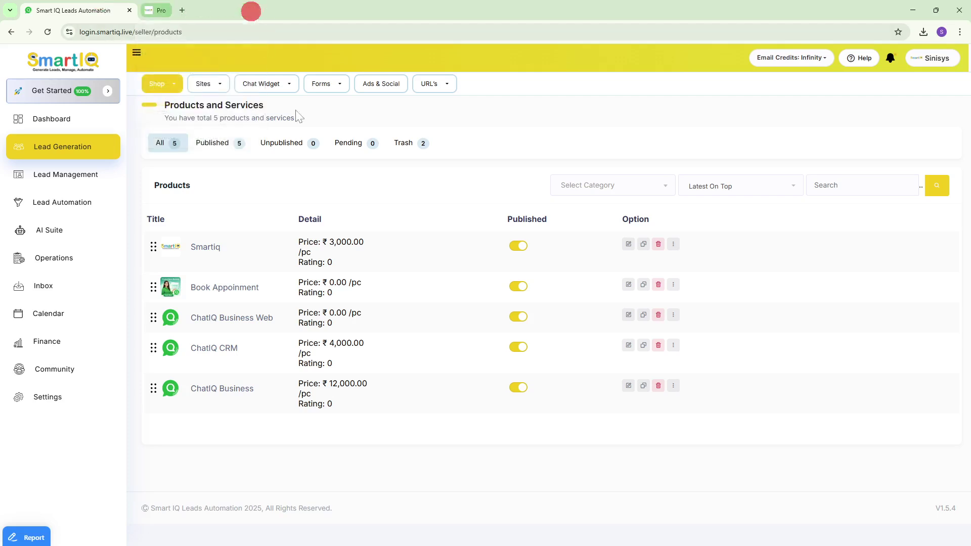